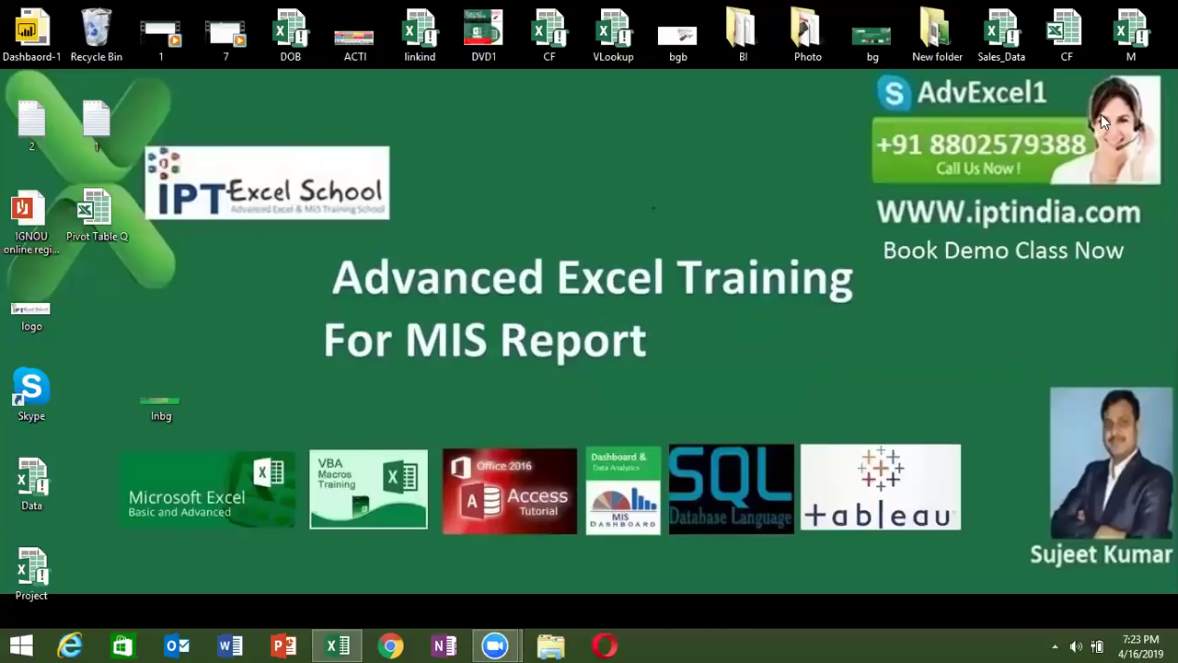
Step: Open image 1, a text slide, from the desktop Photo folder in Windows Photo Viewer
double_click(807, 53)
double_click(209, 148)
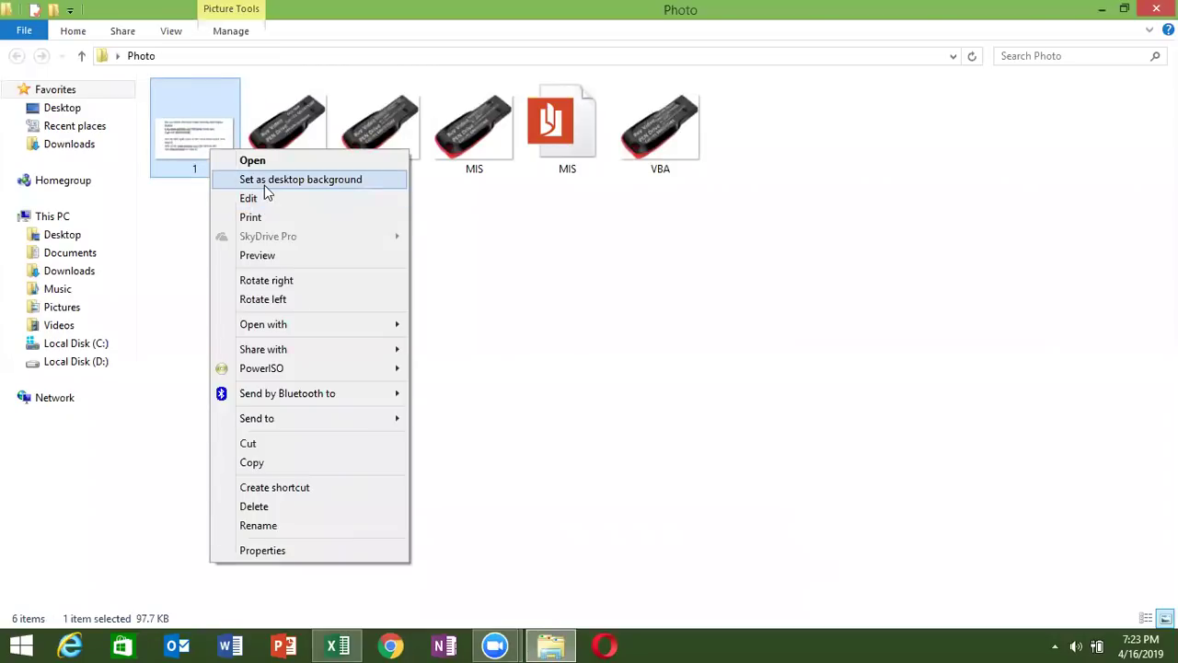
left_click(264, 258)
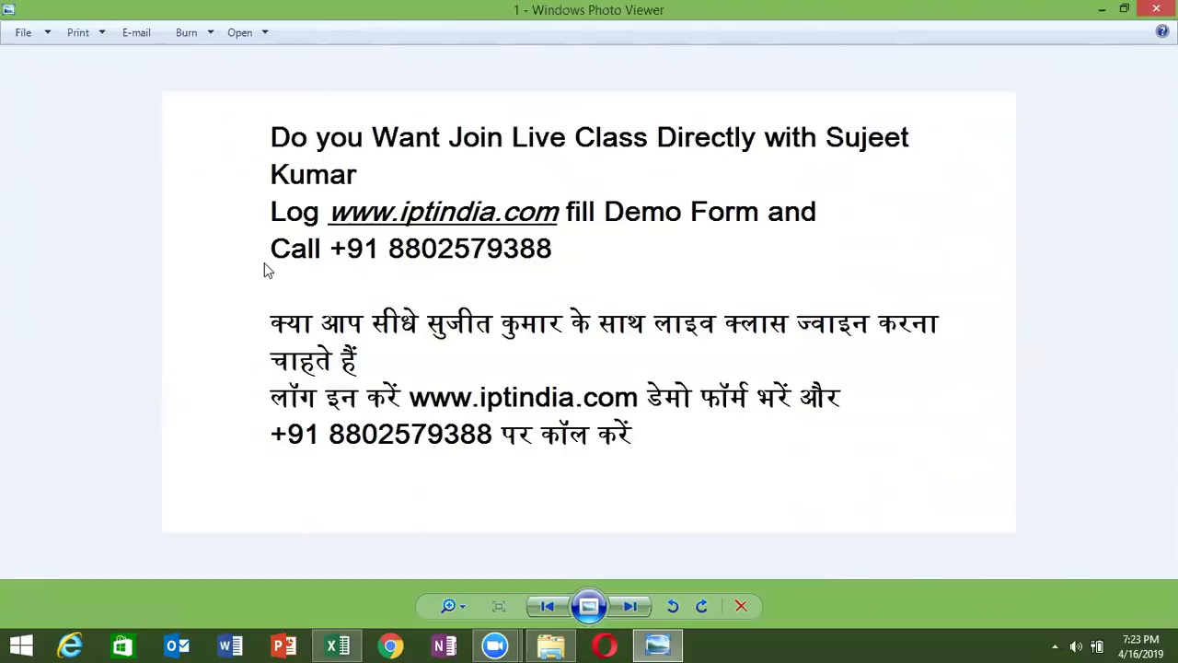
Step: Advance to image 2, the pen drive advertisement, then close Windows Photo Viewer with Alt+F4
left_click(629, 607)
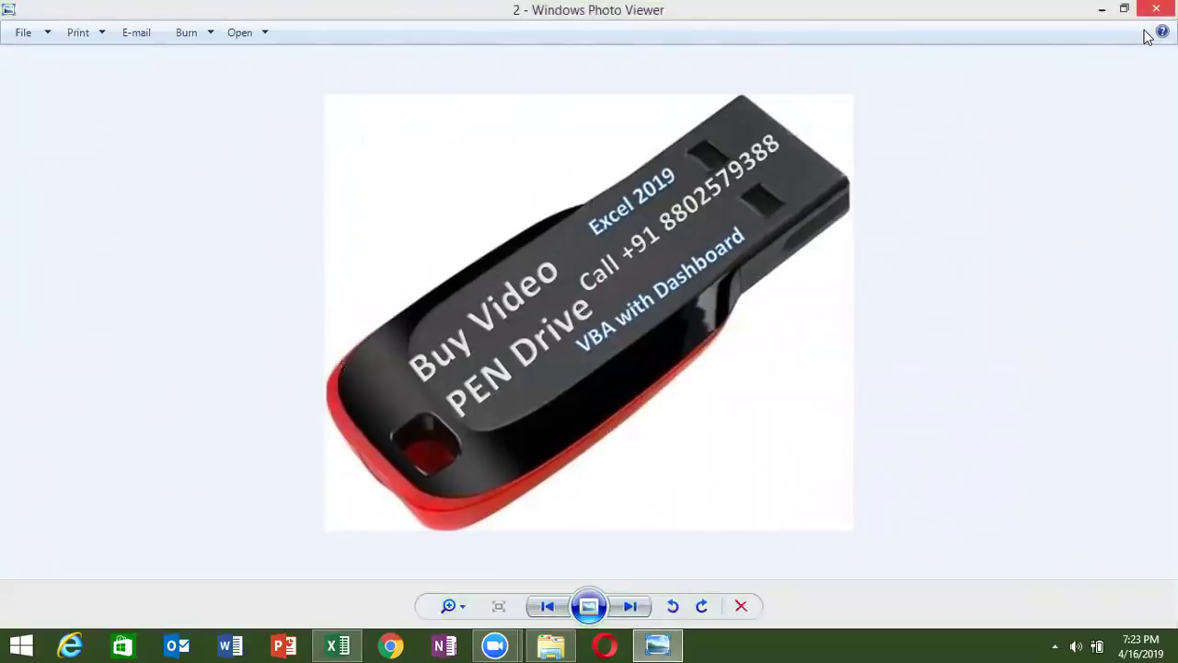
key("alt+F4")
key("alt+F4")
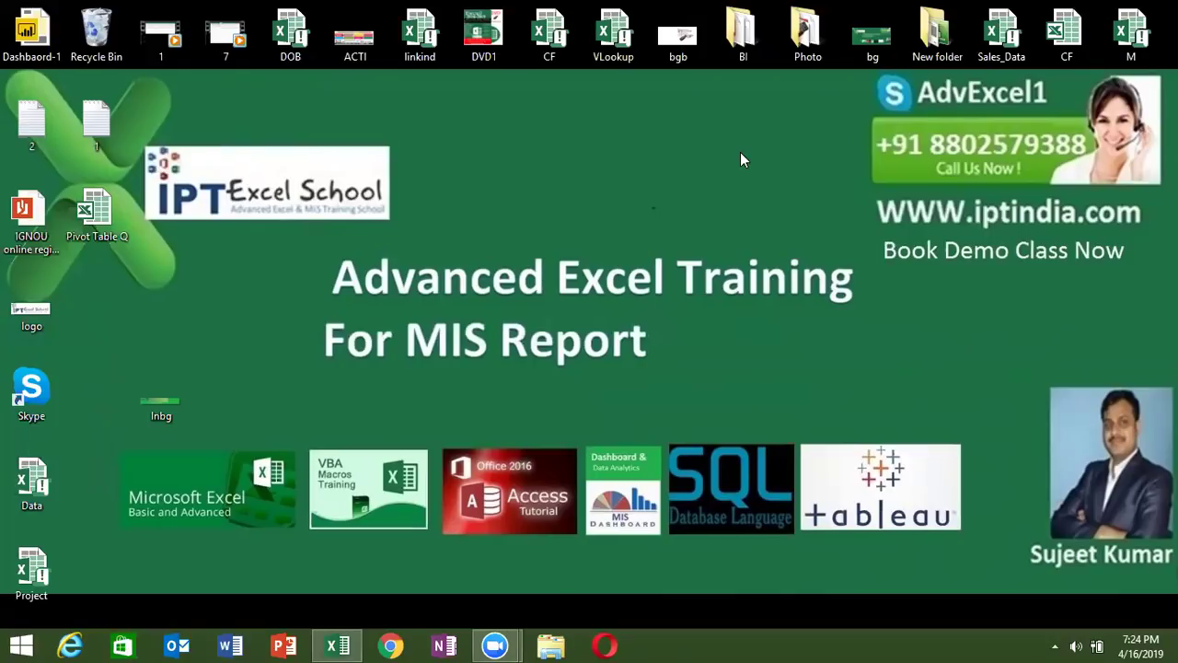
Step: Bring the Book1 Excel window up from the taskbar
left_click(341, 642)
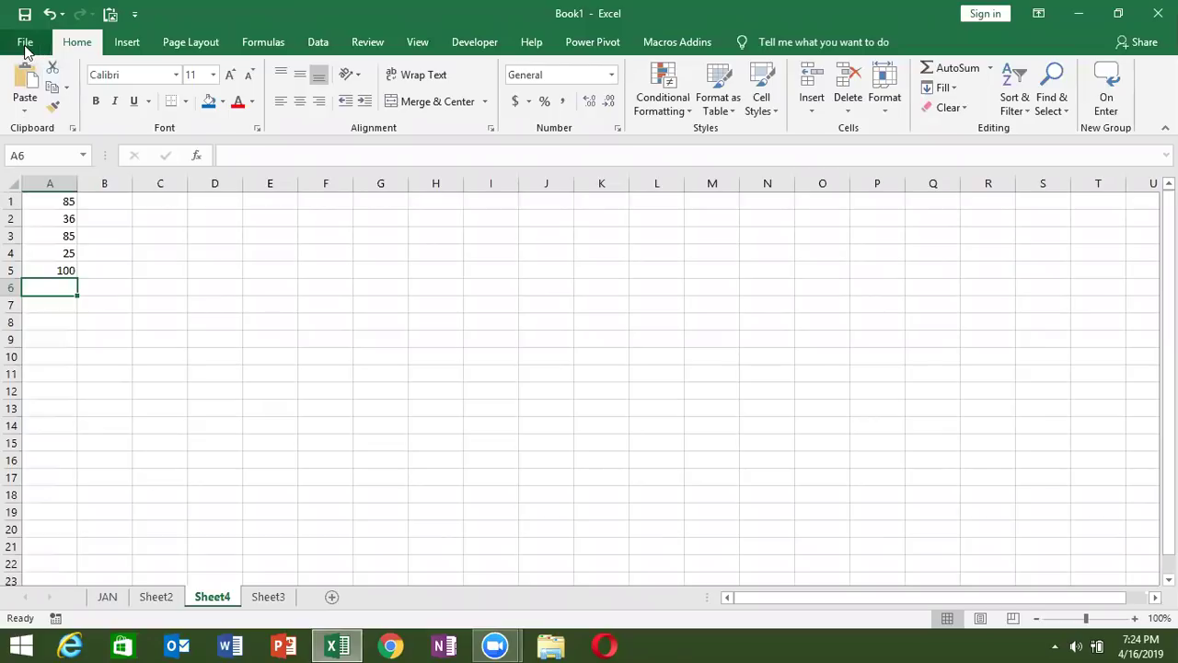
Step: Look through the File Info page and the Insert, Page Layout and Home ribbon tabs
left_click(25, 47)
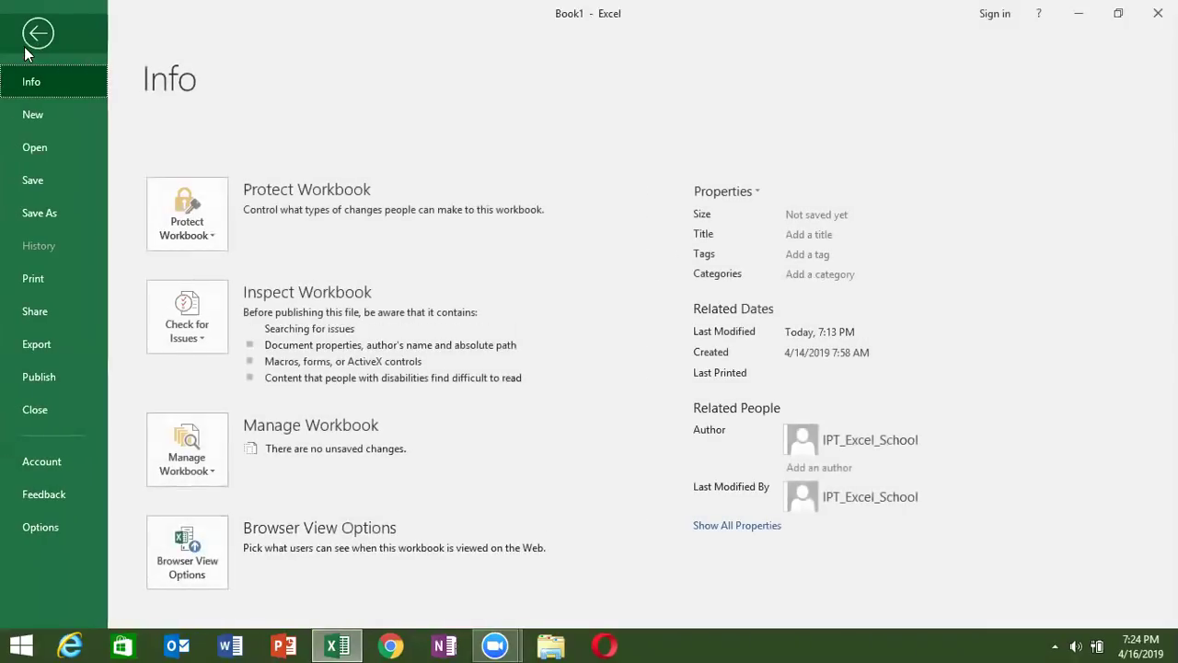
left_click(34, 29)
left_click(132, 44)
left_click(195, 43)
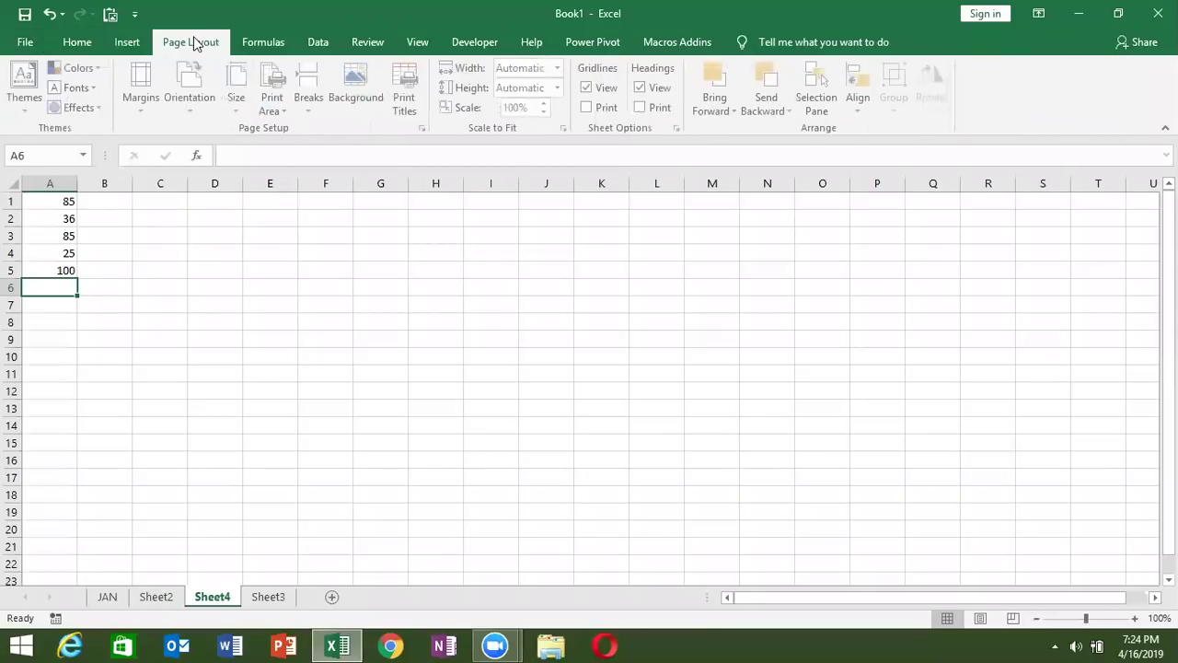
left_click(79, 44)
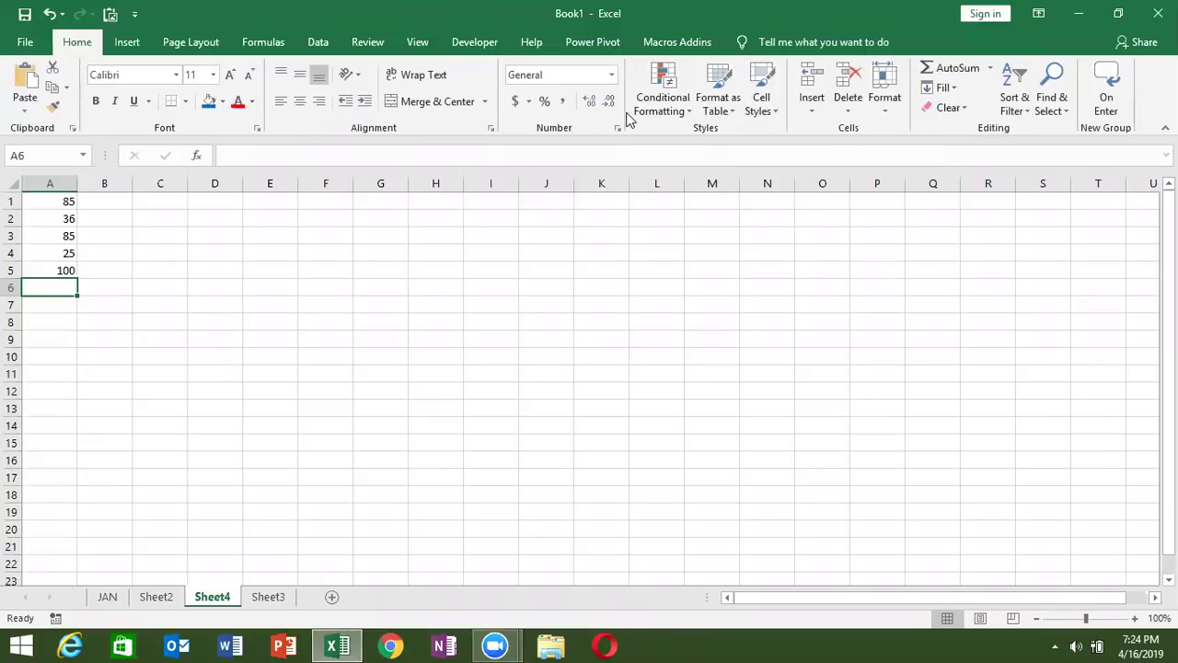
Step: Return to the File Info page and open Excel Options
left_click(26, 48)
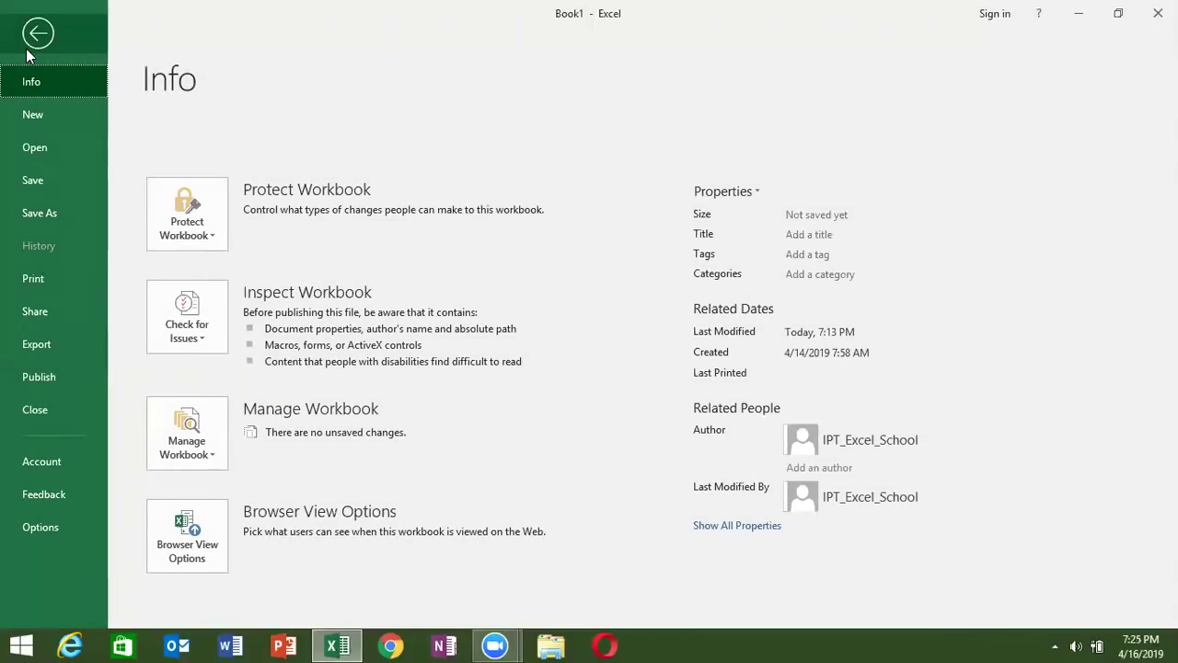
left_click(33, 42)
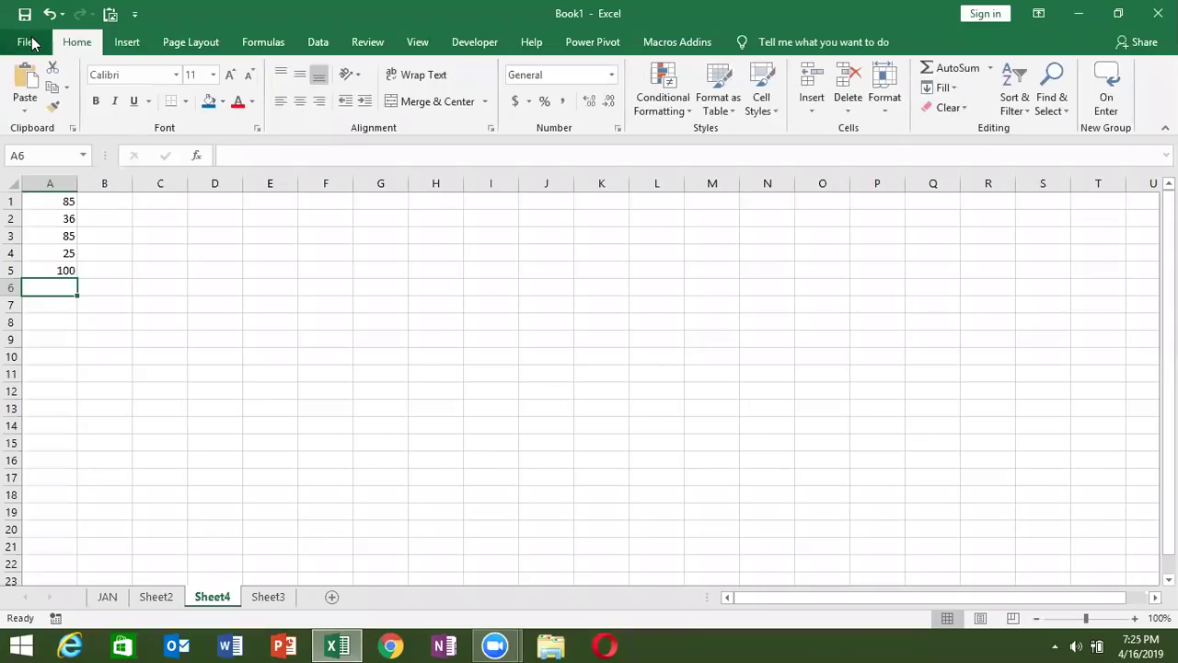
left_click(31, 44)
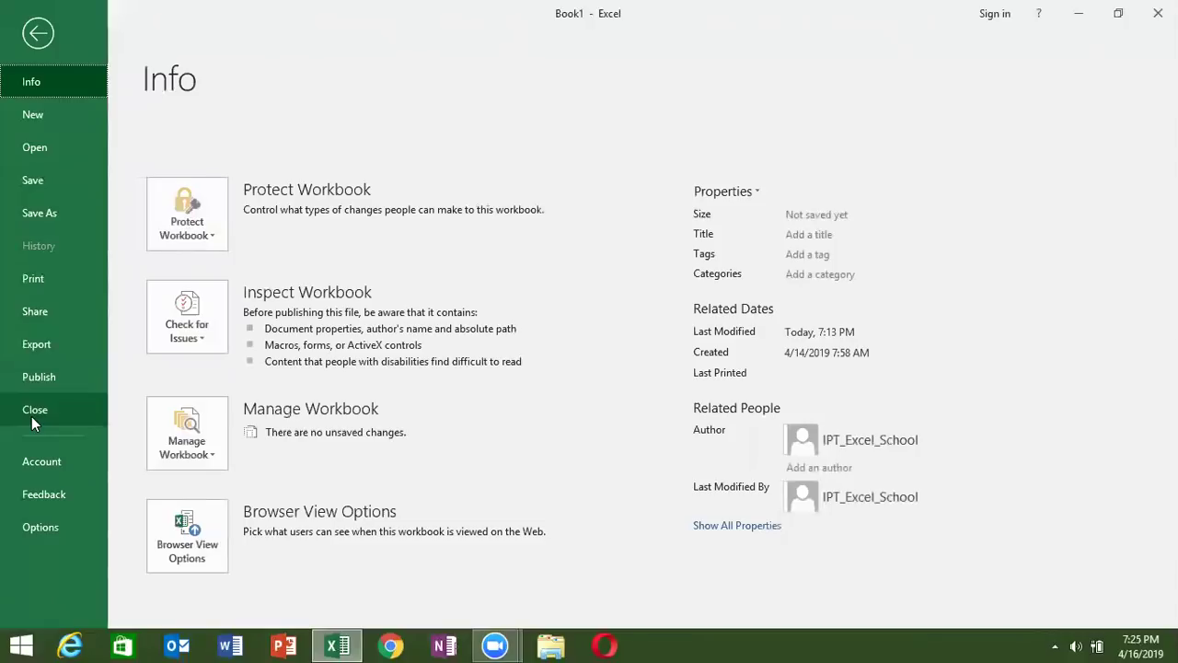
left_click(45, 529)
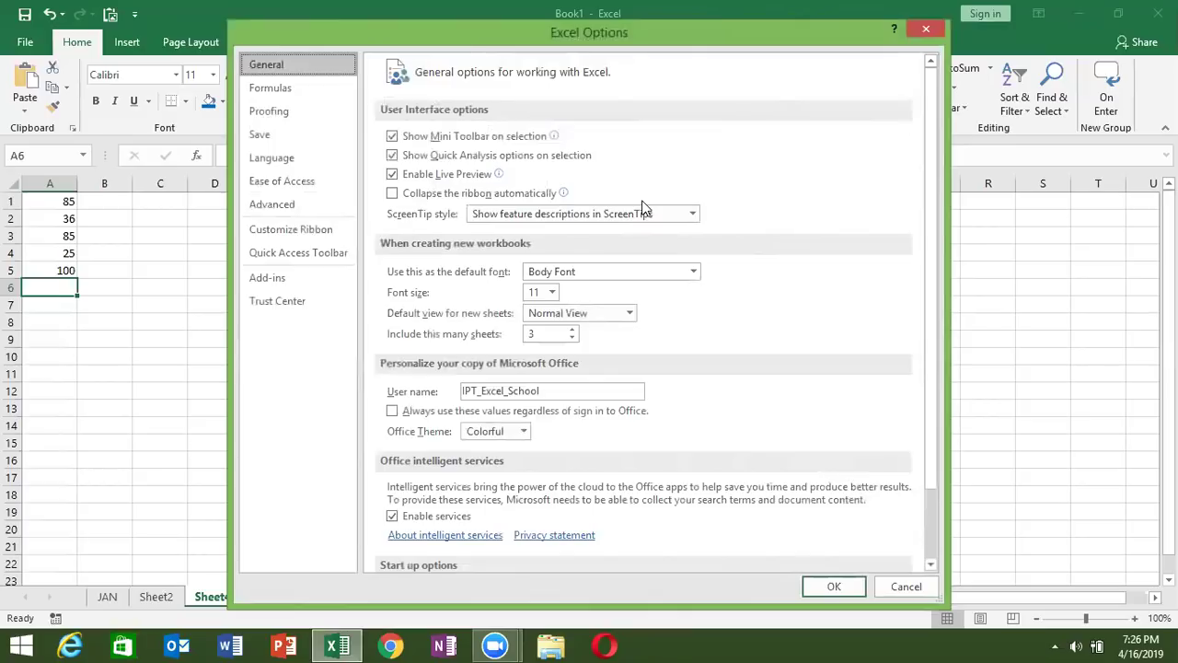
Step: Drop down the ScreenTip style list on the General page of Excel Options
left_click(648, 214)
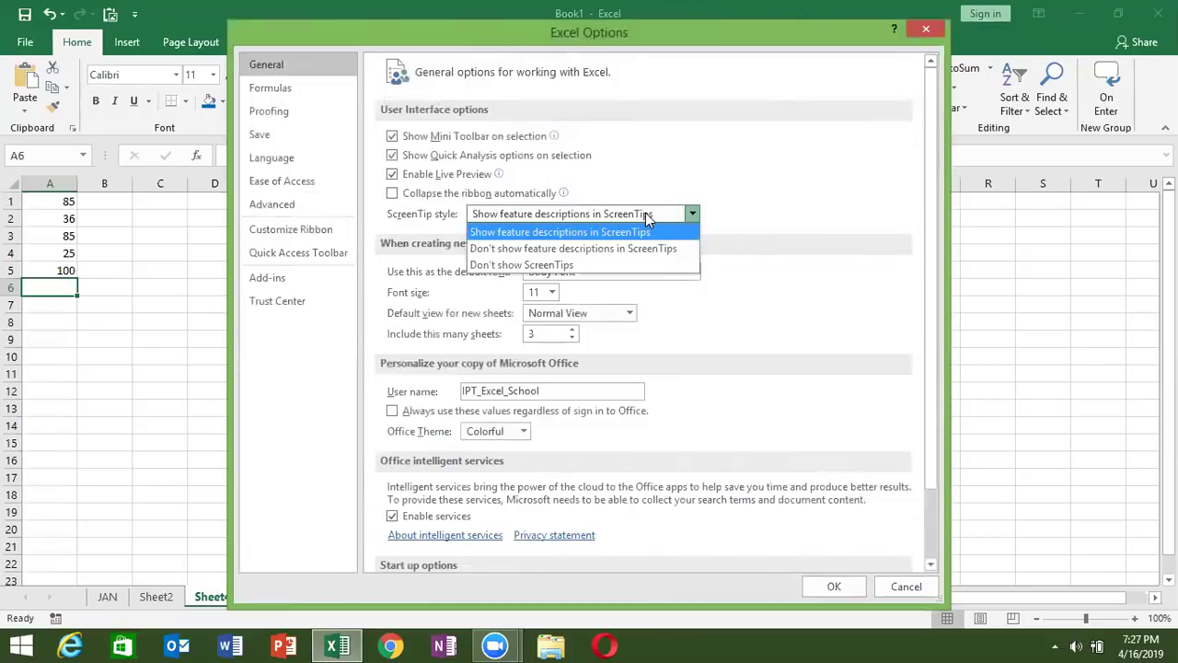
Step: Dismiss the ScreenTip style list and close Excel Options without changes, returning to Sheet4
left_click(648, 214)
key("Escape")
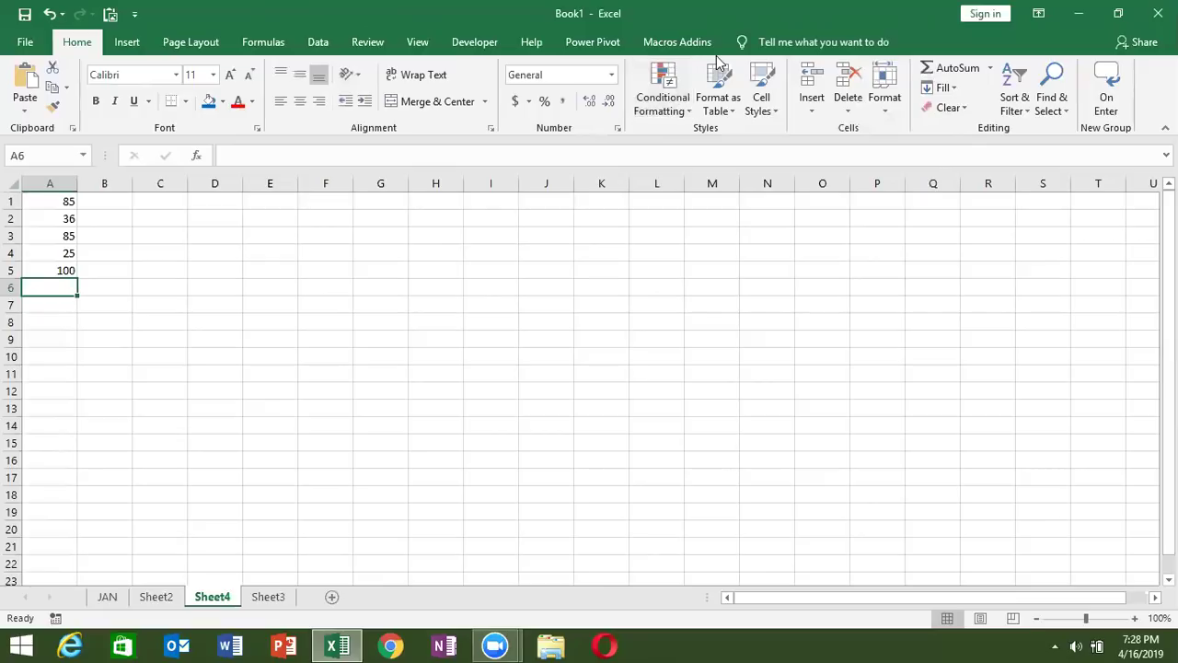
Step: Select the cell block K1:M3, starting from M1 and extending with Shift+arrows
left_click(735, 197)
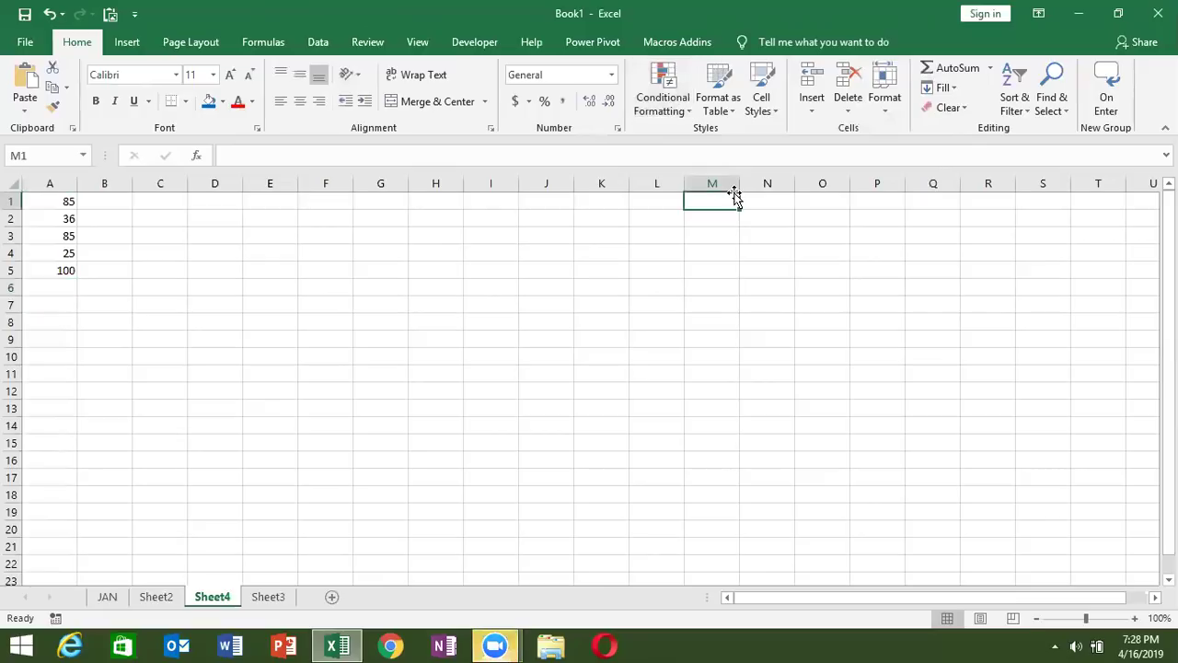
key("shift+Left")
key("shift+Left")
key("shift+Down")
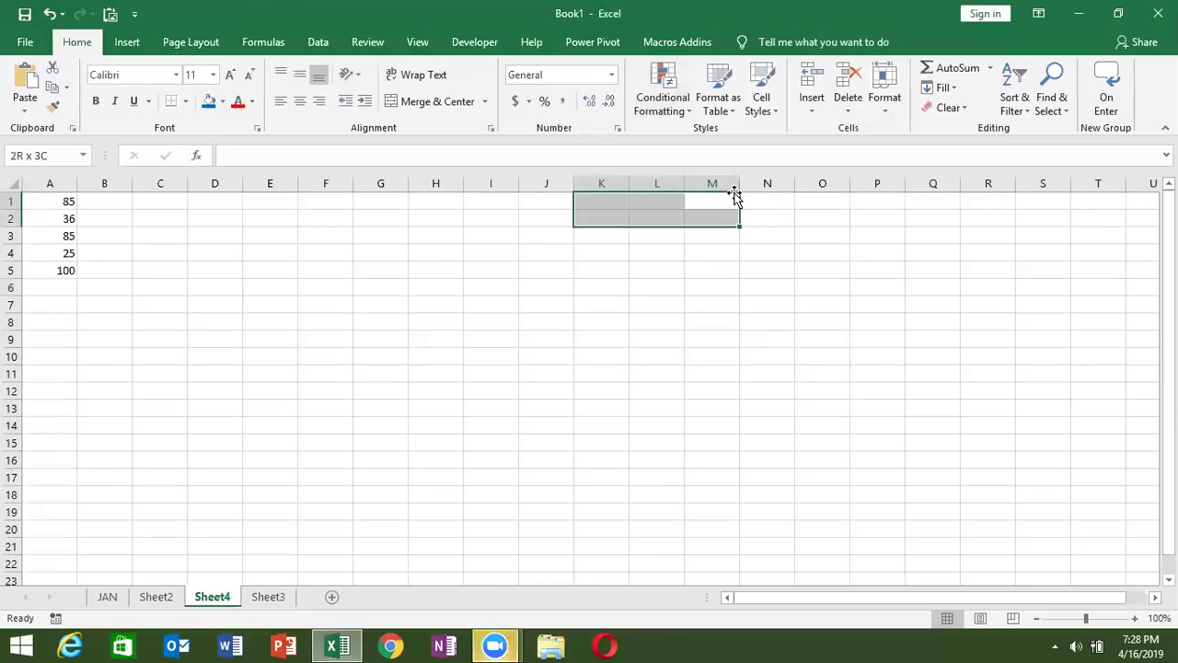
key("shift+Down")
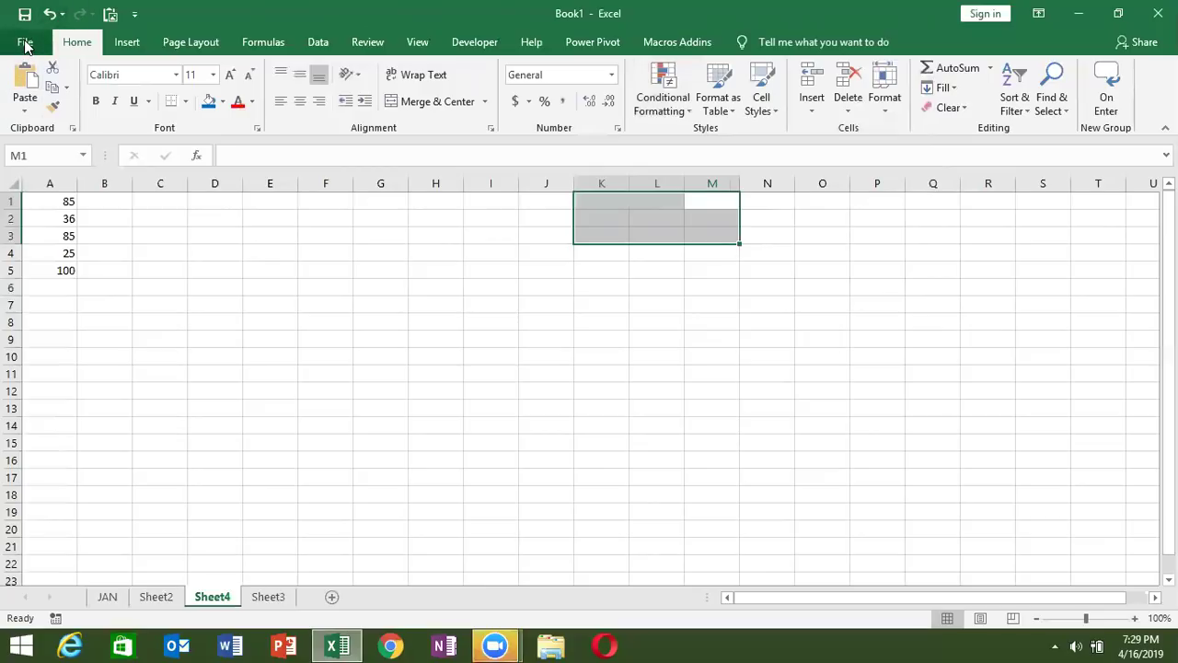
Step: Reopen Excel Options and keep ScreenTip style on 'Show feature descriptions in ScreenTips'
left_click(24, 43)
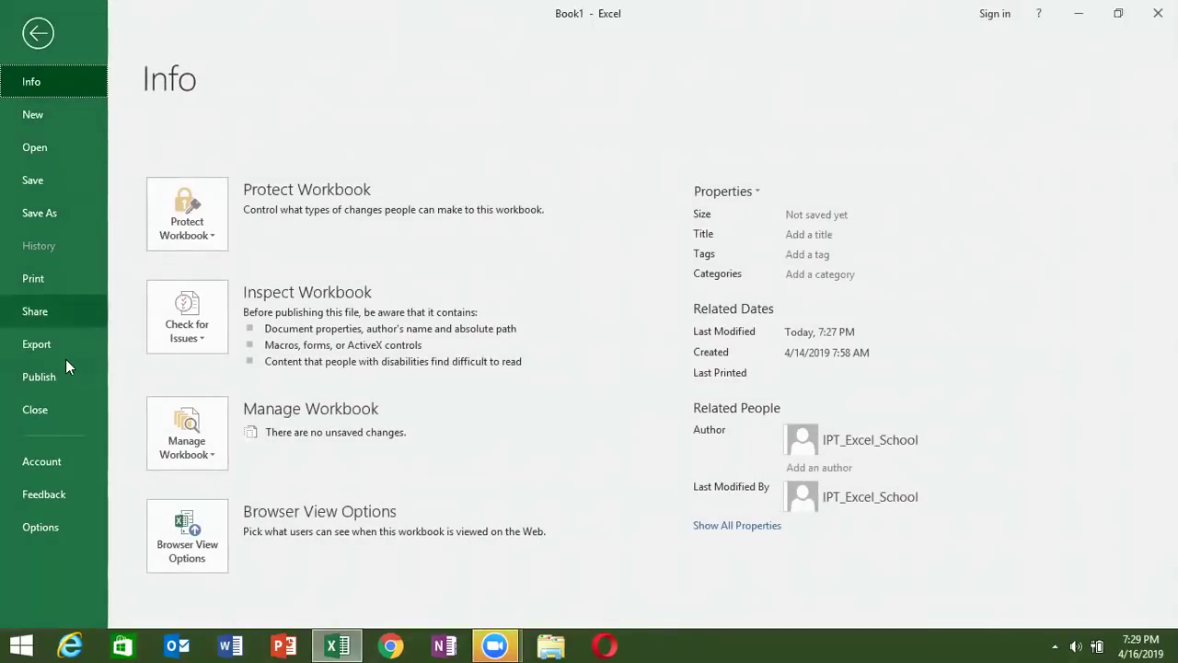
left_click(59, 521)
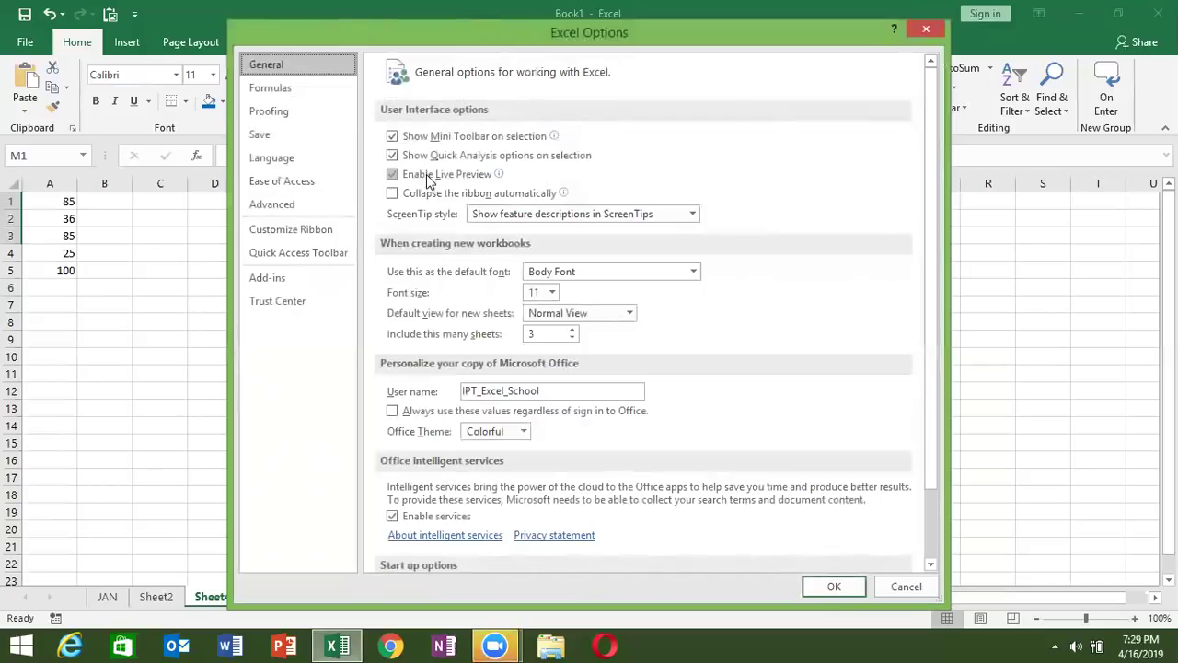
left_click(490, 216)
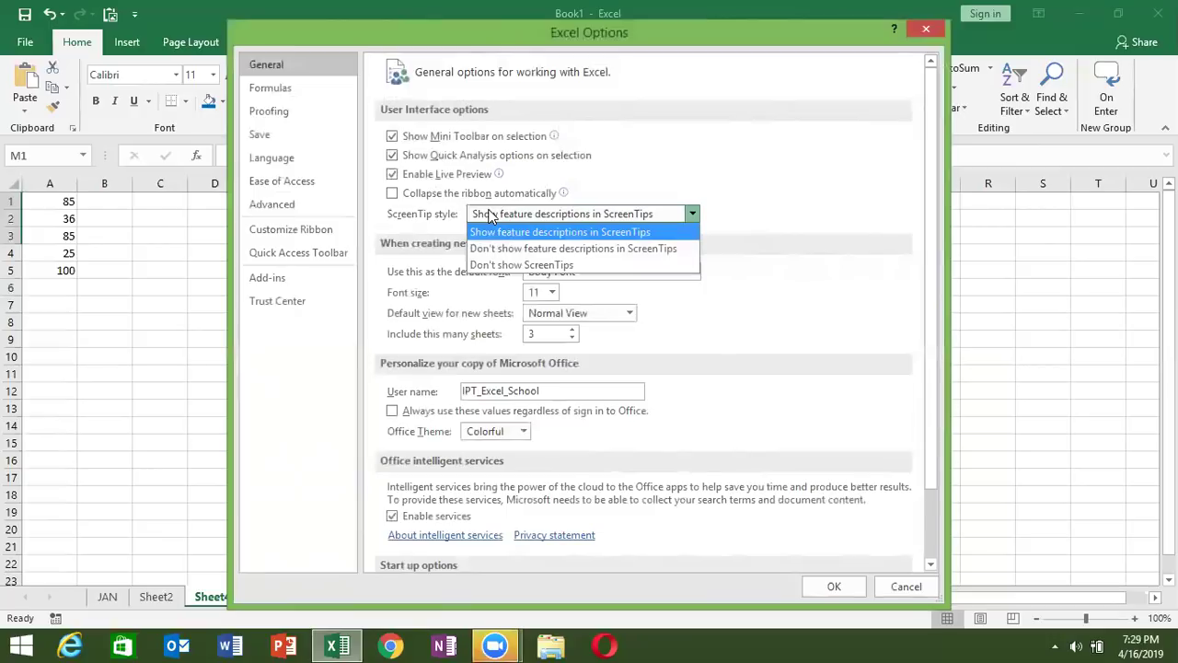
left_click(490, 215)
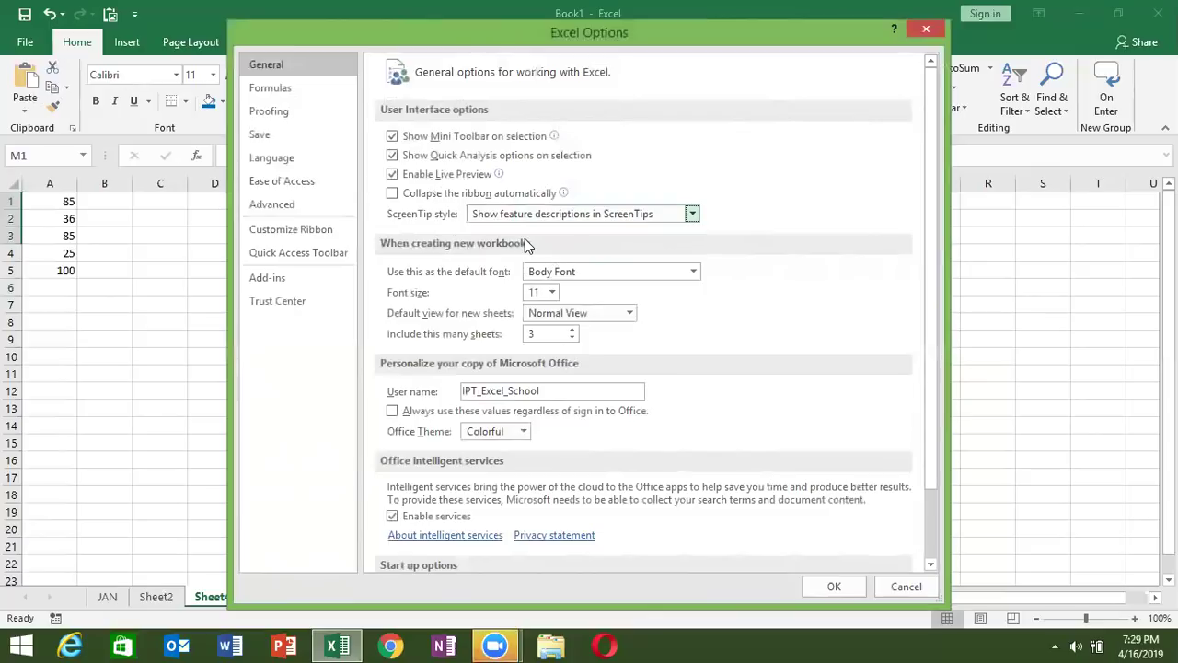
Step: Check the default font list for new workbooks, leaving it on Body Font
left_click(693, 274)
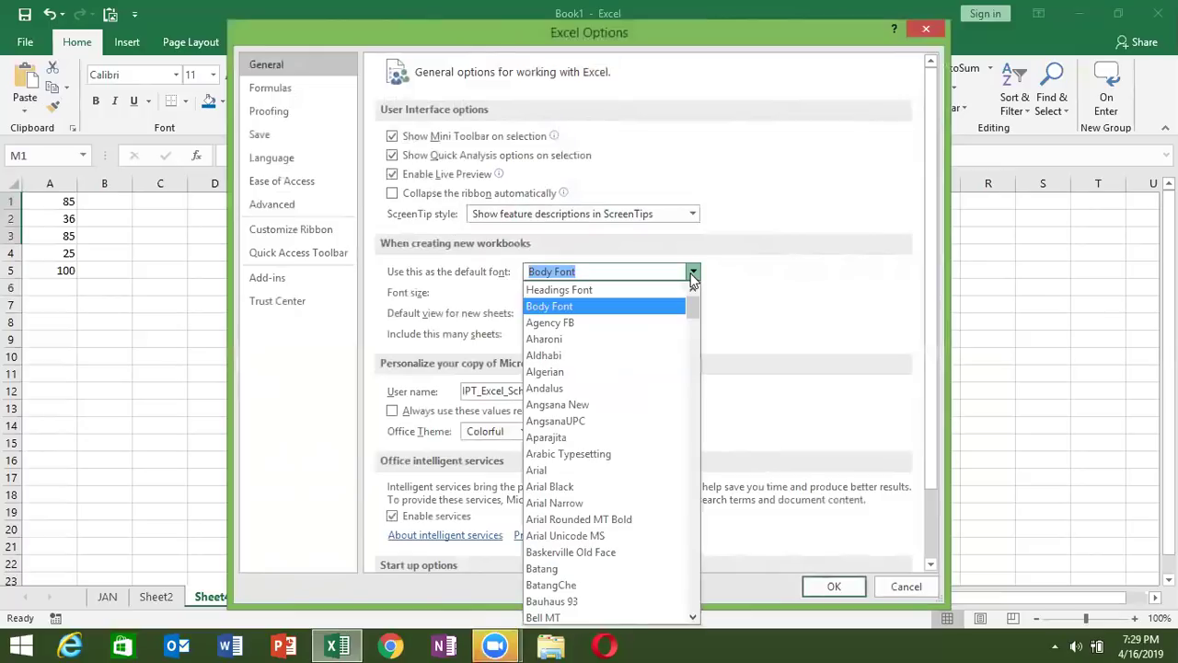
left_click(693, 276)
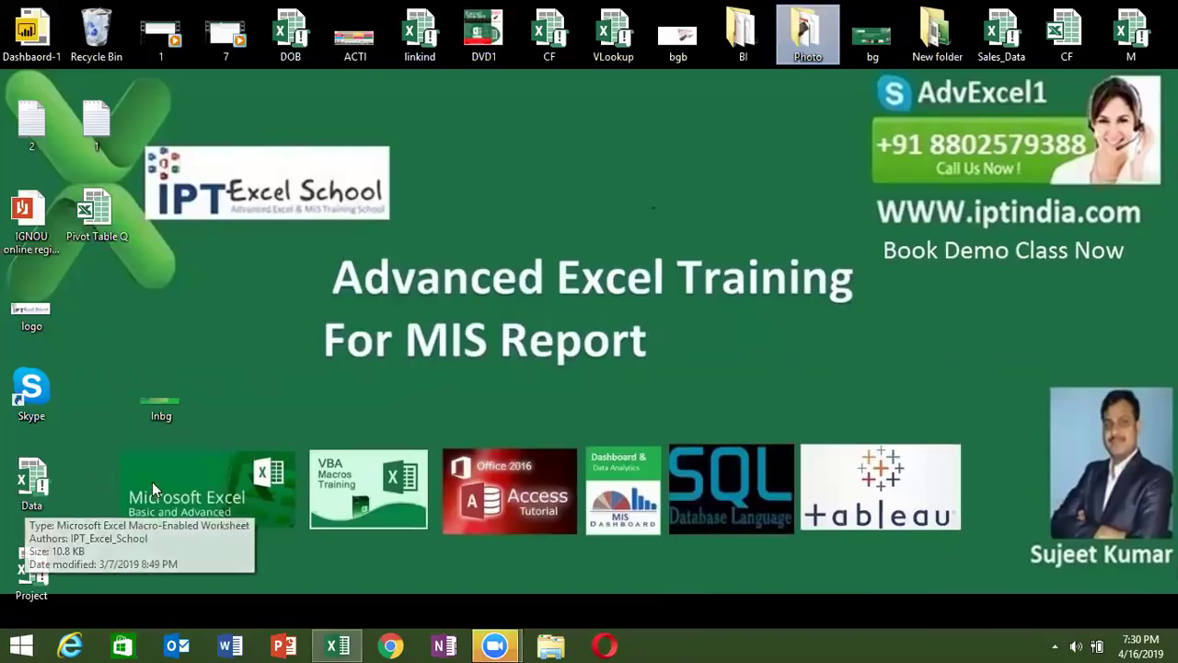
Step: Clear the desktop icon selection and restore the Excel window from the taskbar
left_click(119, 462)
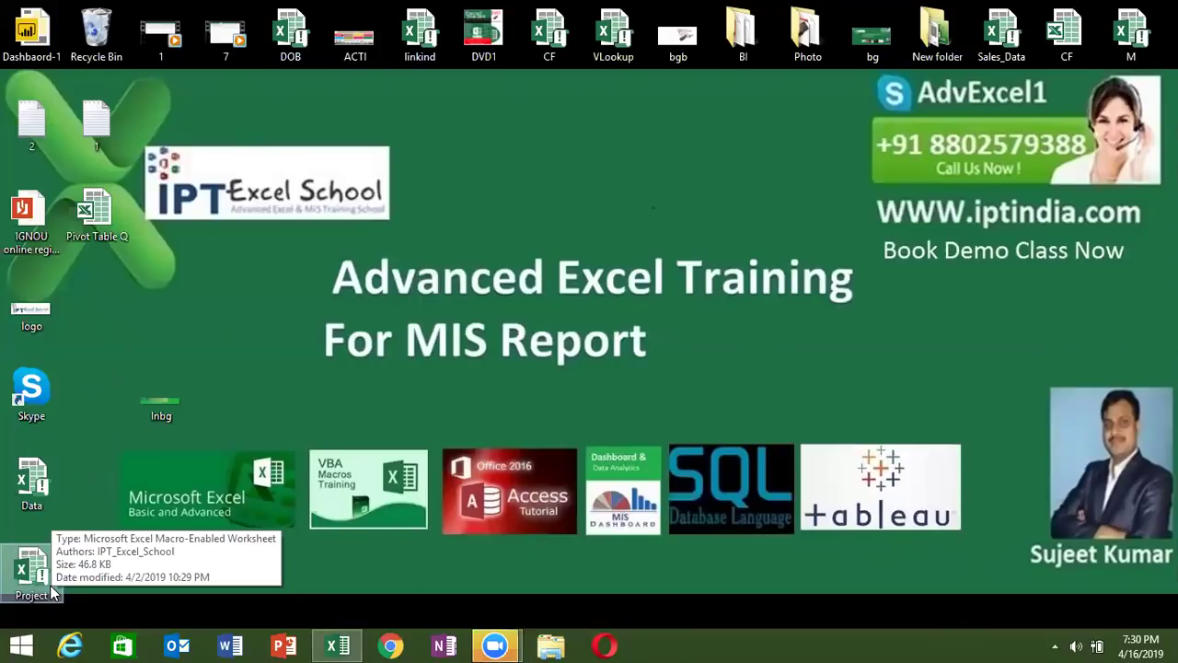
left_click(338, 645)
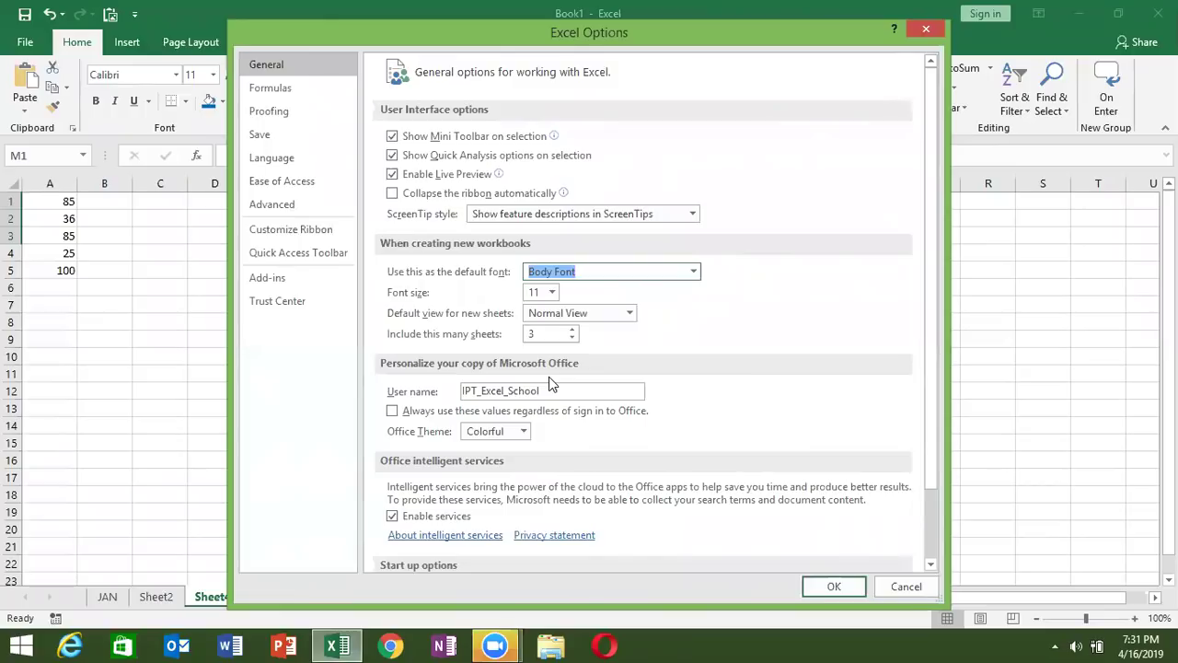
Step: Check the user name and Office theme, keeping Colorful, then switch to the Formulas page
double_click(553, 390)
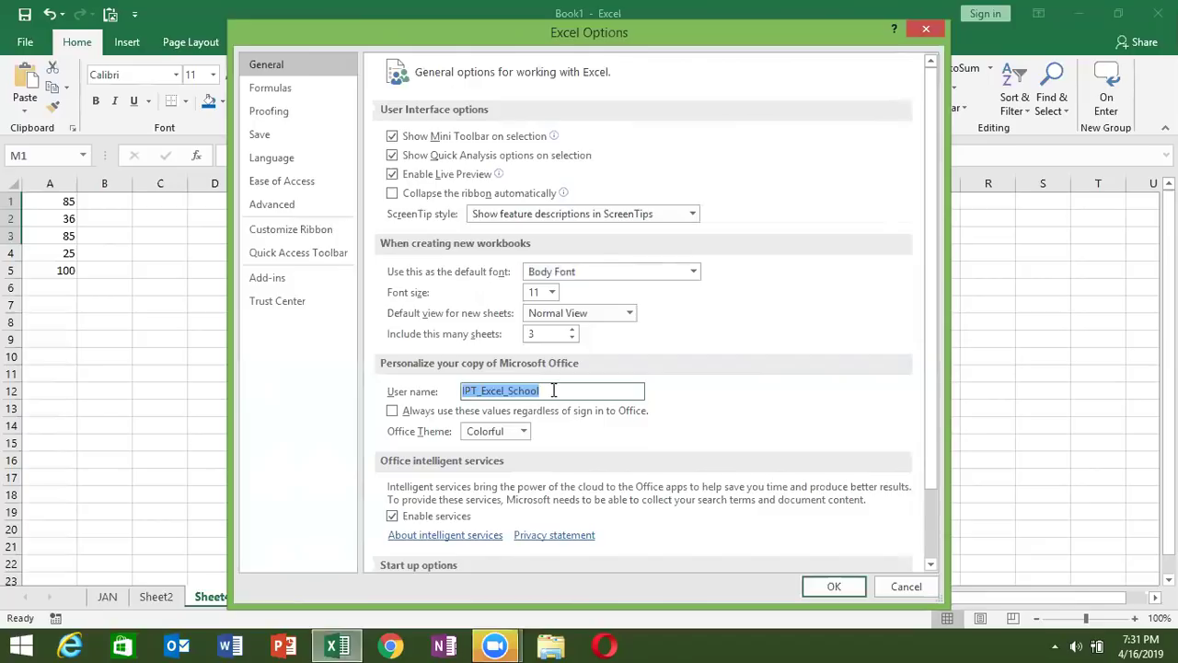
left_click(507, 431)
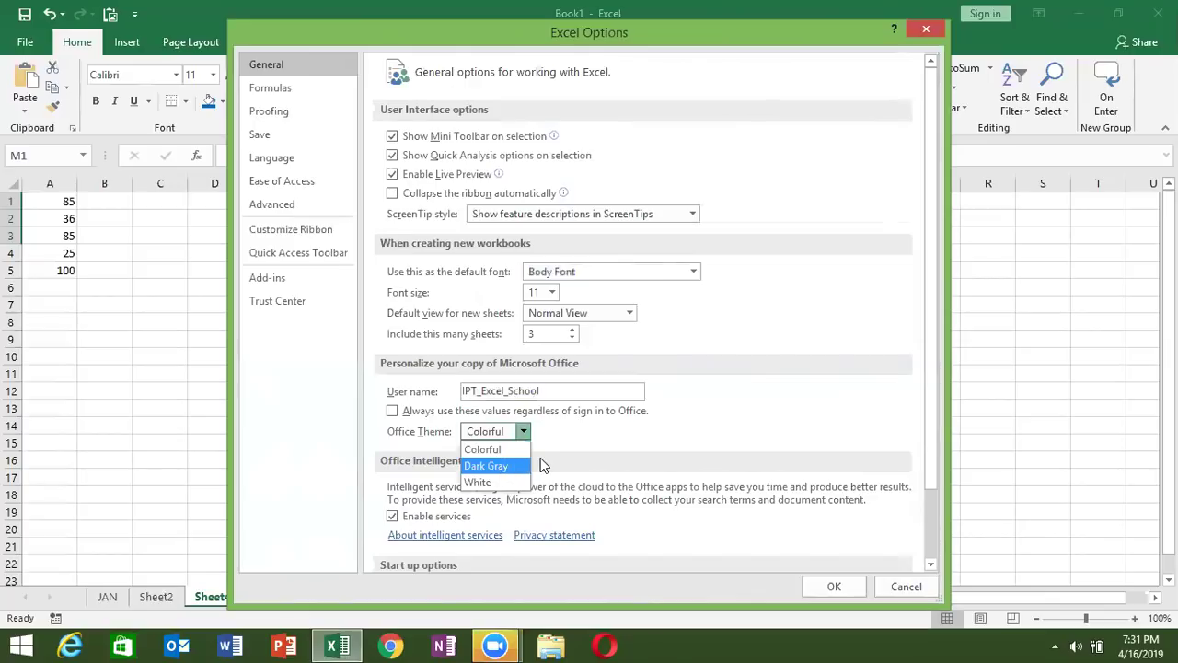
left_click(570, 460)
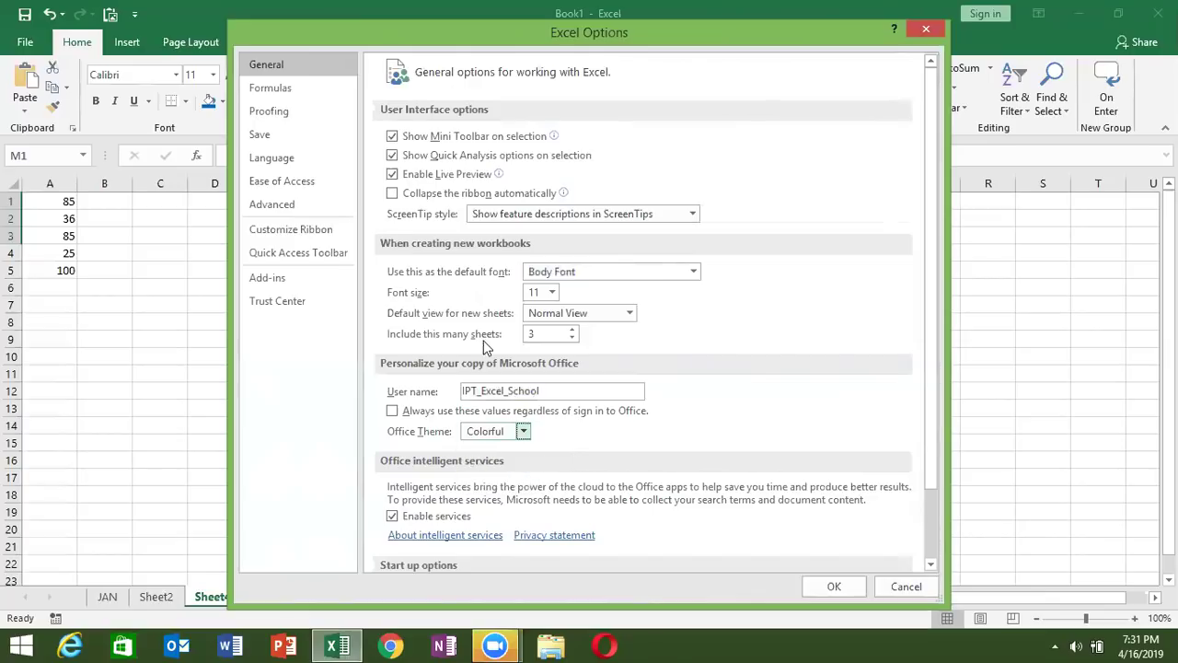
left_click(304, 89)
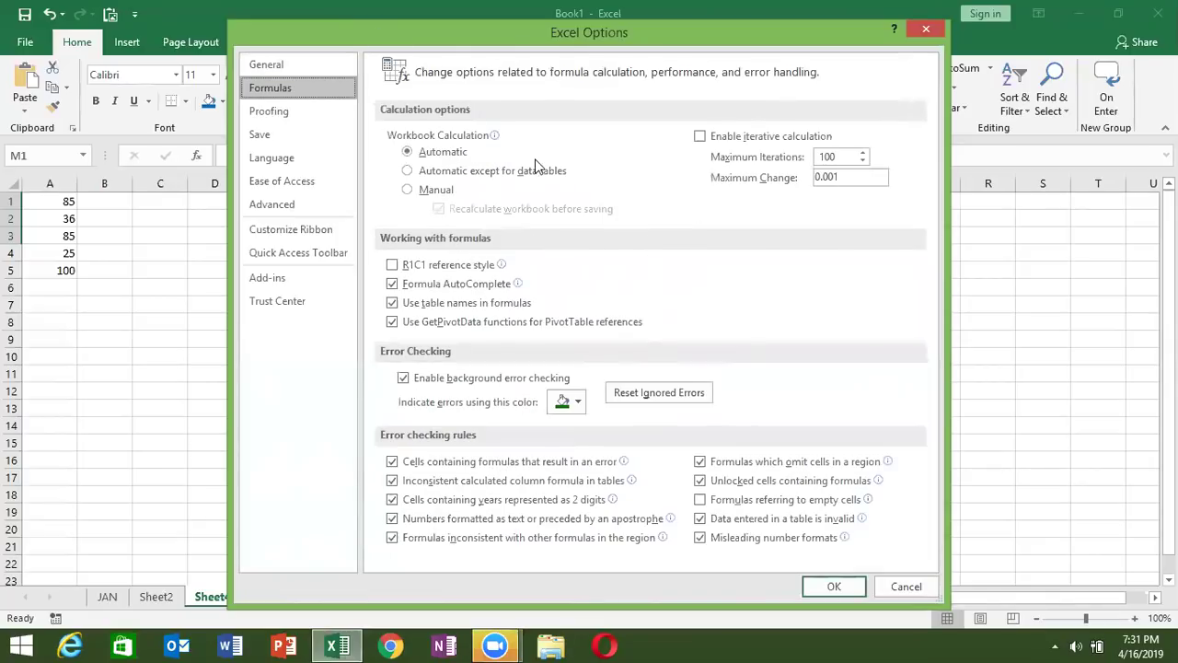
Step: Turn on R1C1 reference style and confirm, so the columns show numbers 1, 2, 3
left_click(390, 266)
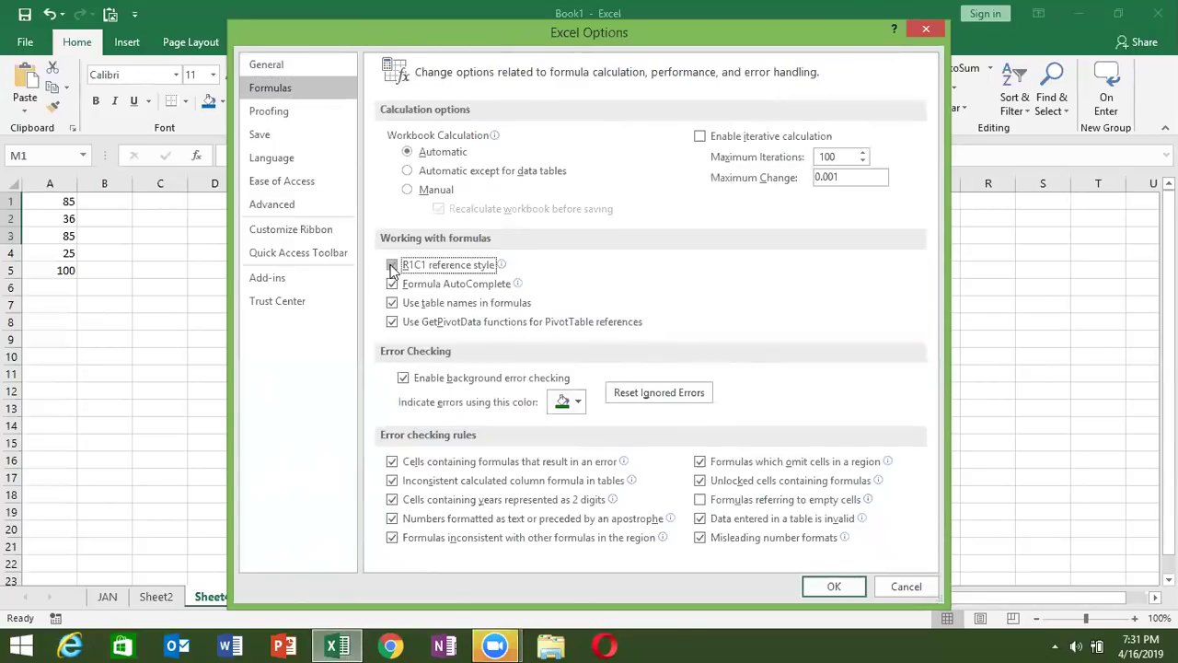
left_click(392, 266)
left_click(865, 590)
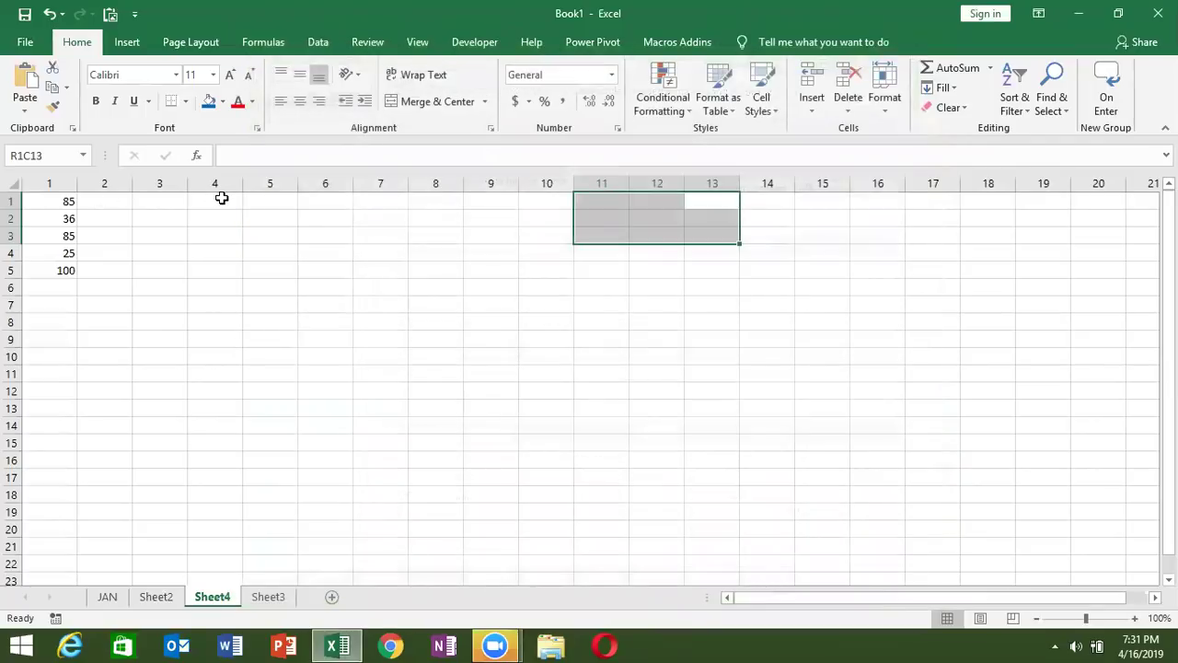
Step: Switch off R1C1 reference style in Options > Formulas so columns return to letters A, B, C
left_click(25, 43)
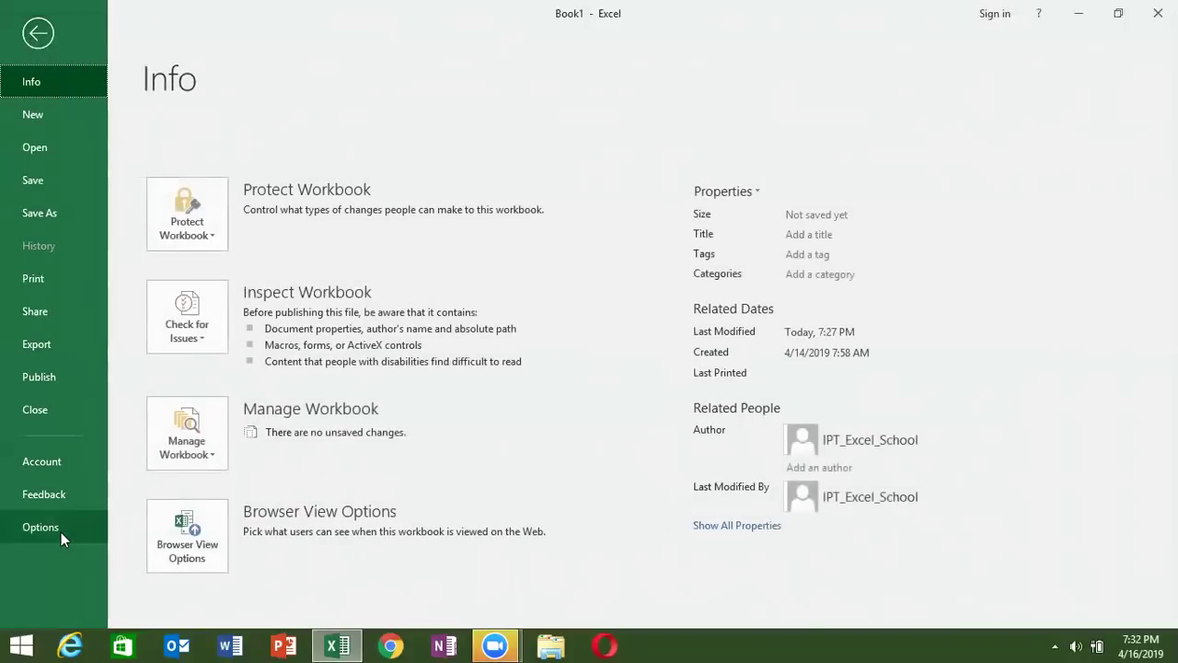
left_click(40, 527)
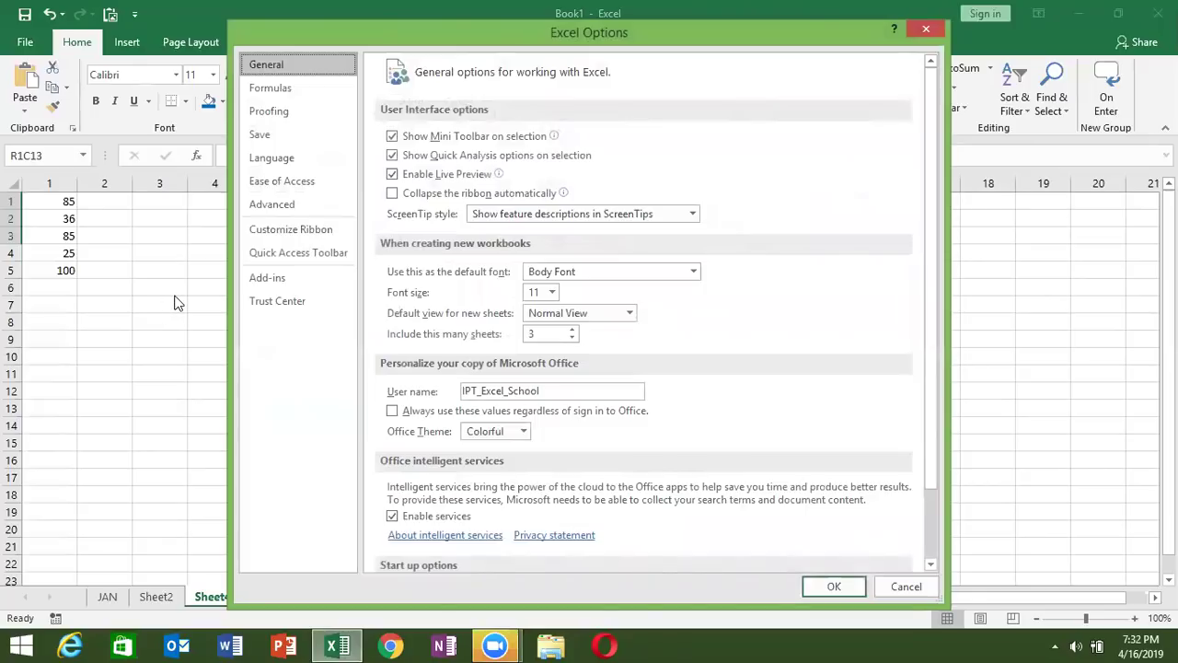
left_click(283, 92)
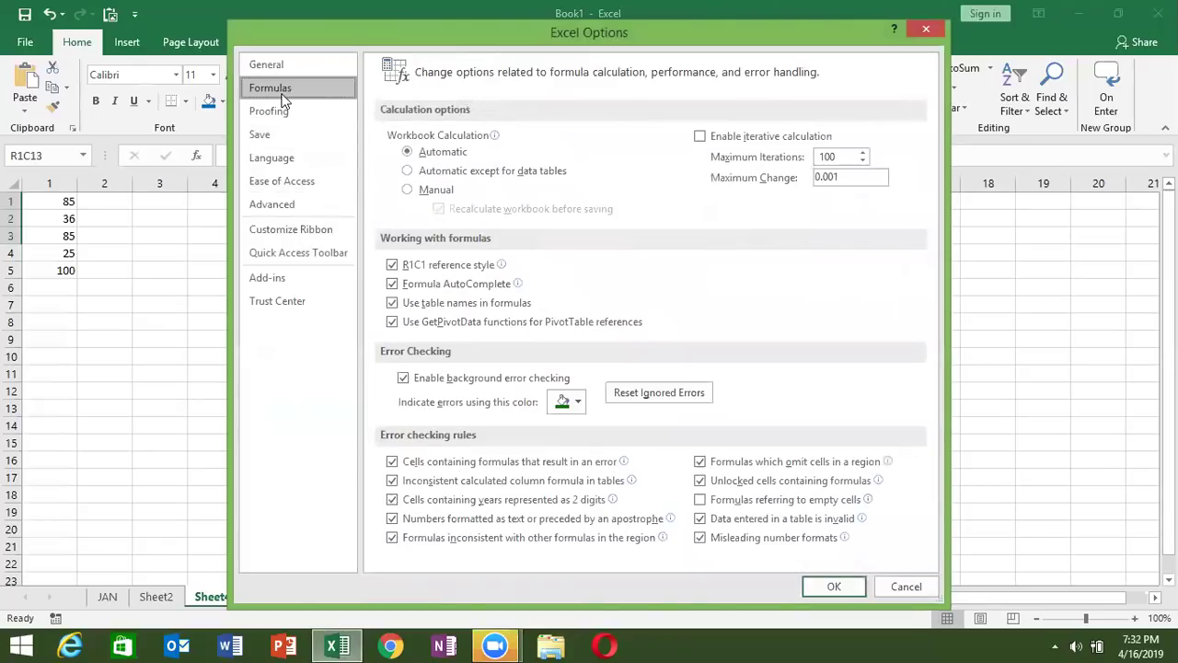
left_click(392, 264)
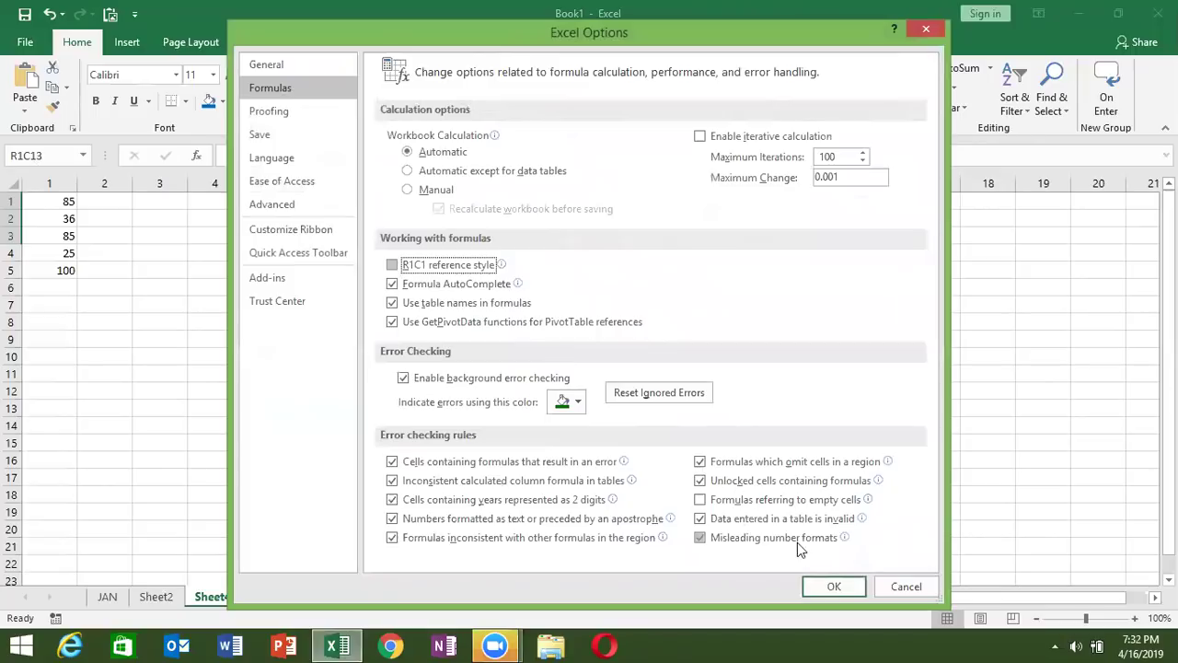
left_click(823, 586)
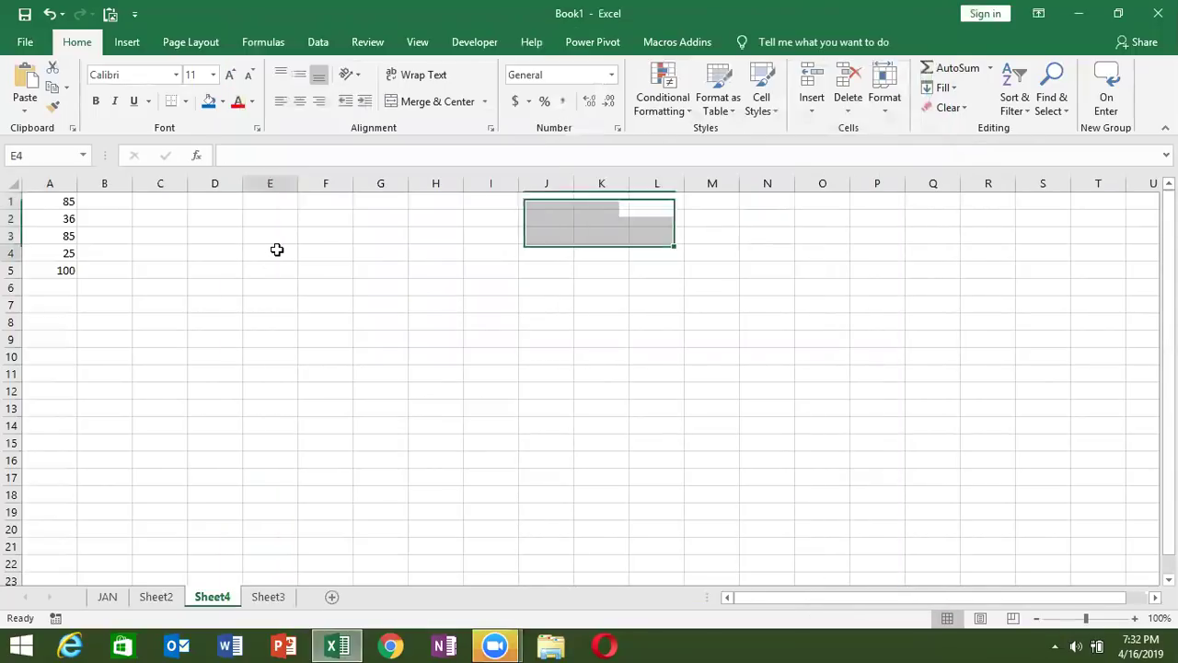
Step: Enter an apostrophe in E4, a dot in F4, and '469796 as text in E6
type("'")
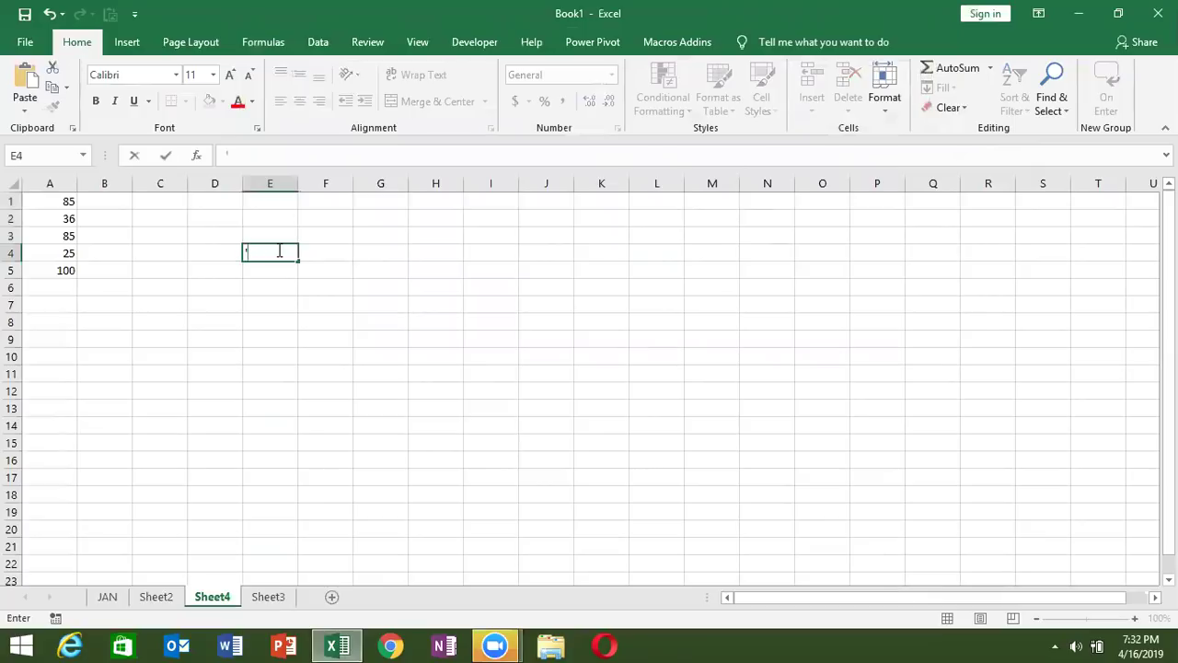
key("Tab")
type(".")
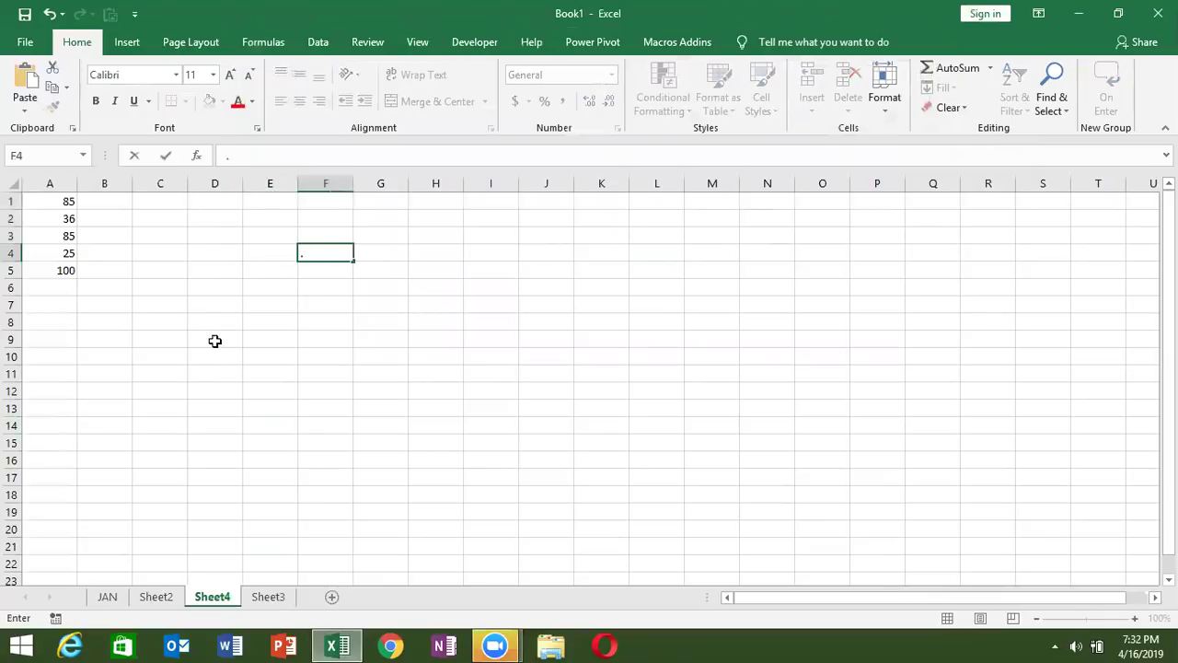
left_click(214, 340)
left_click(255, 282)
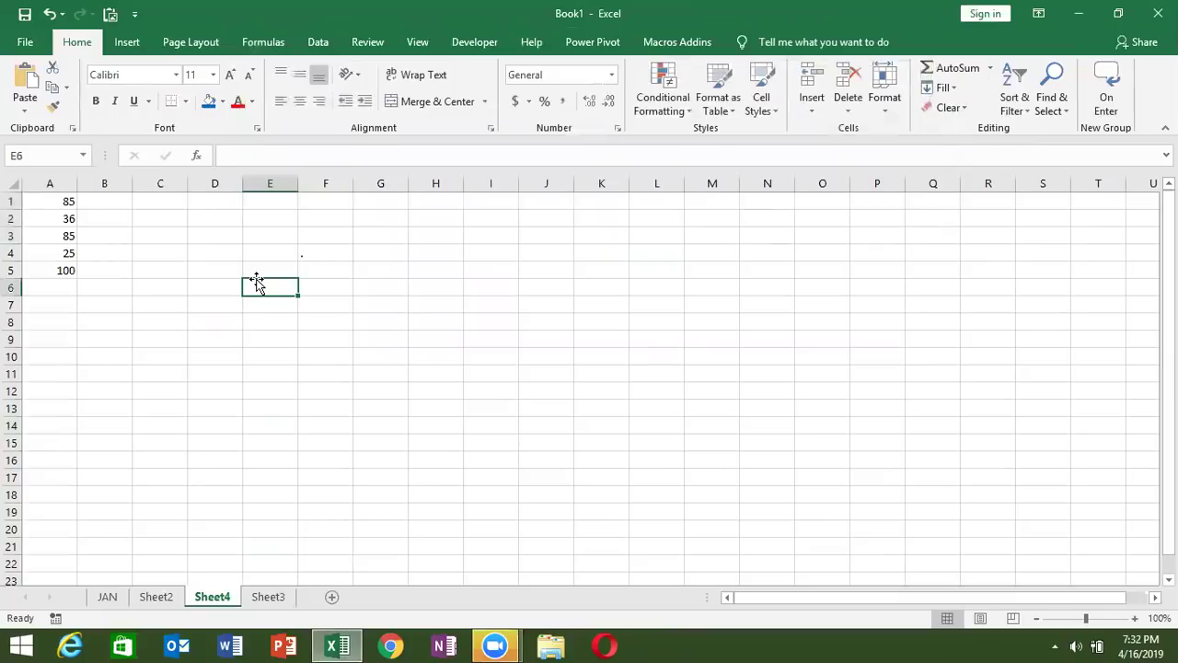
type("'469796")
key("Return")
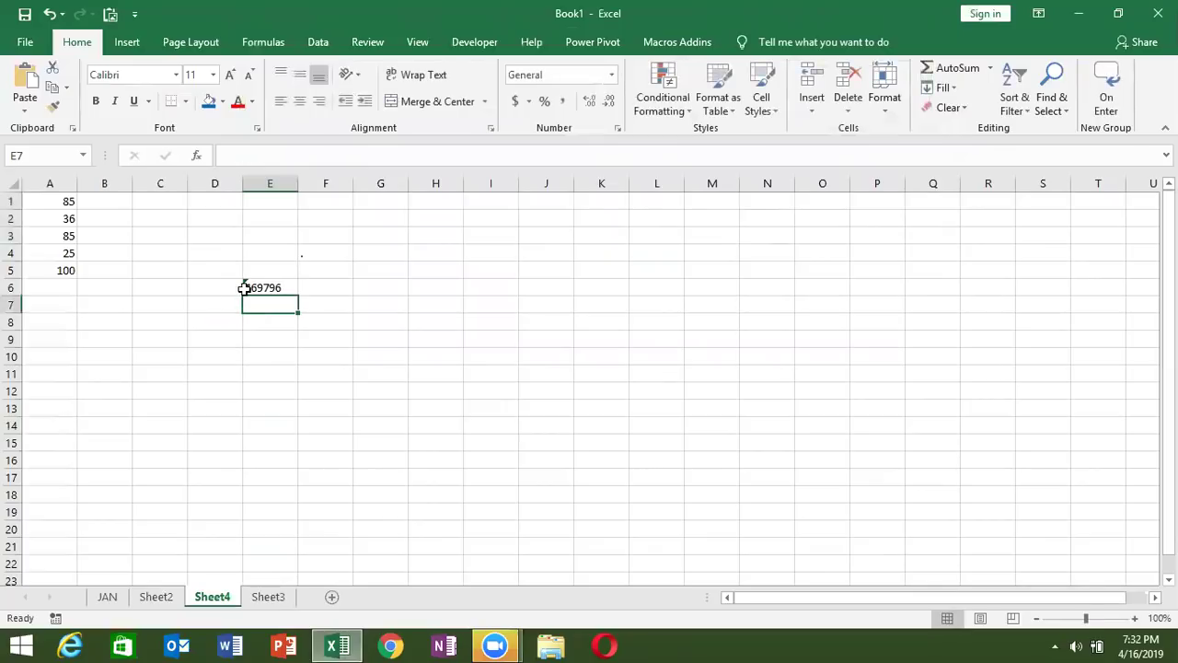
Step: Inspect E6's number-stored-as-text warning and its error options menu
left_click(305, 370)
left_click(260, 285)
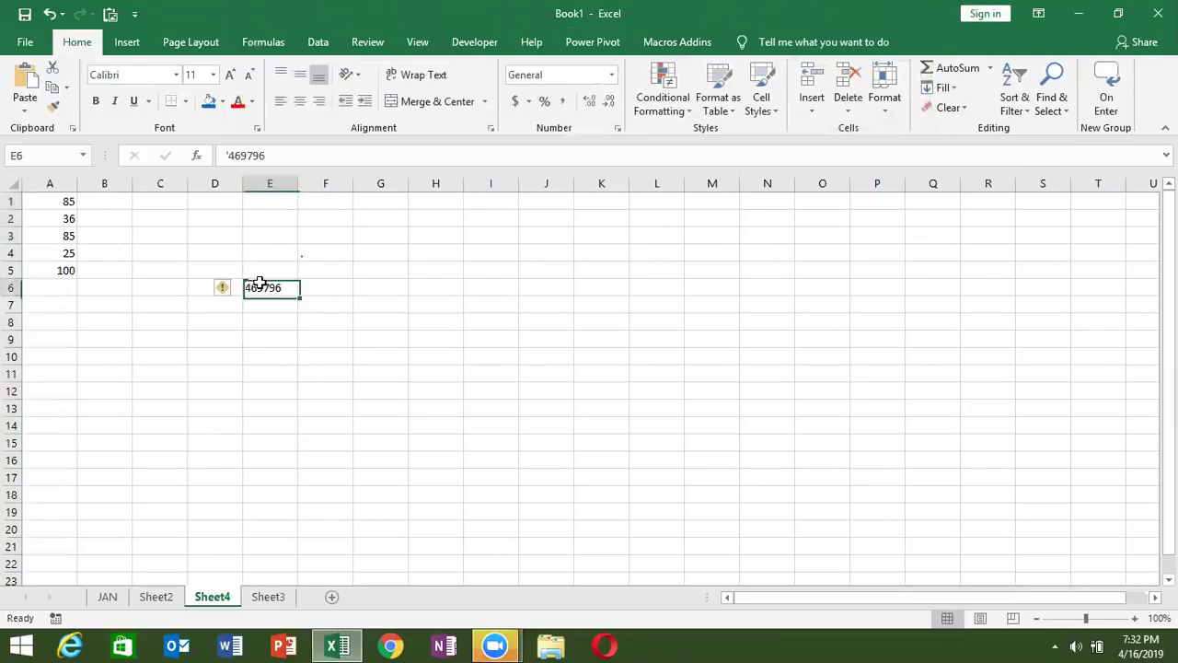
mouse_move(219, 288)
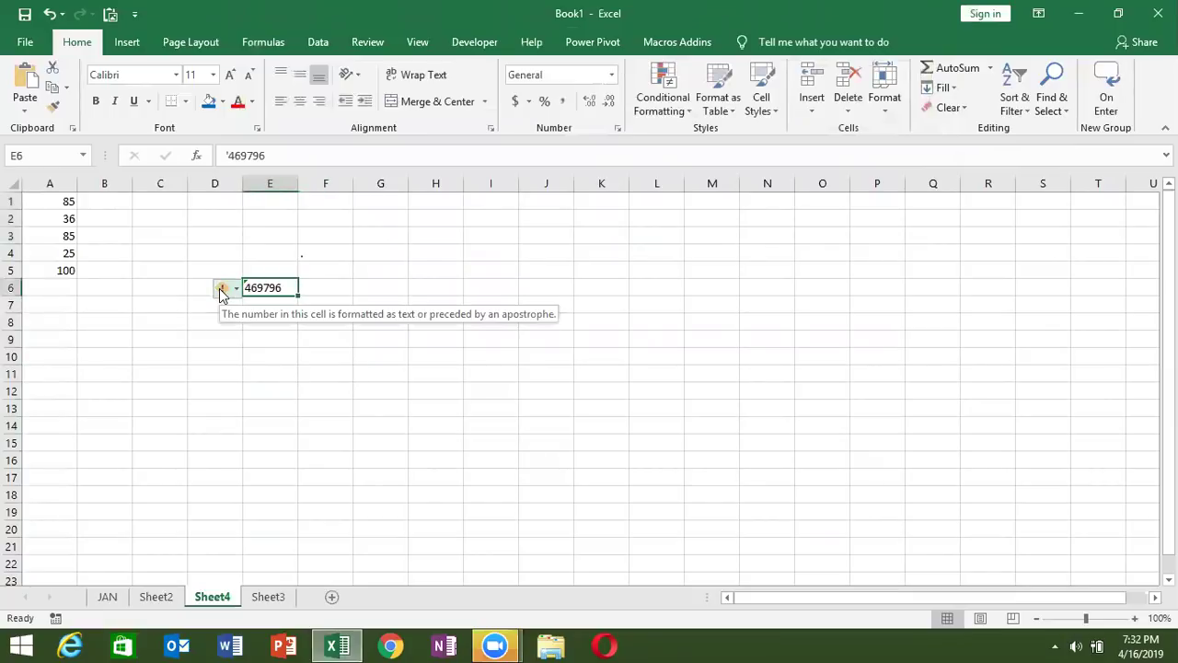
left_click(219, 288)
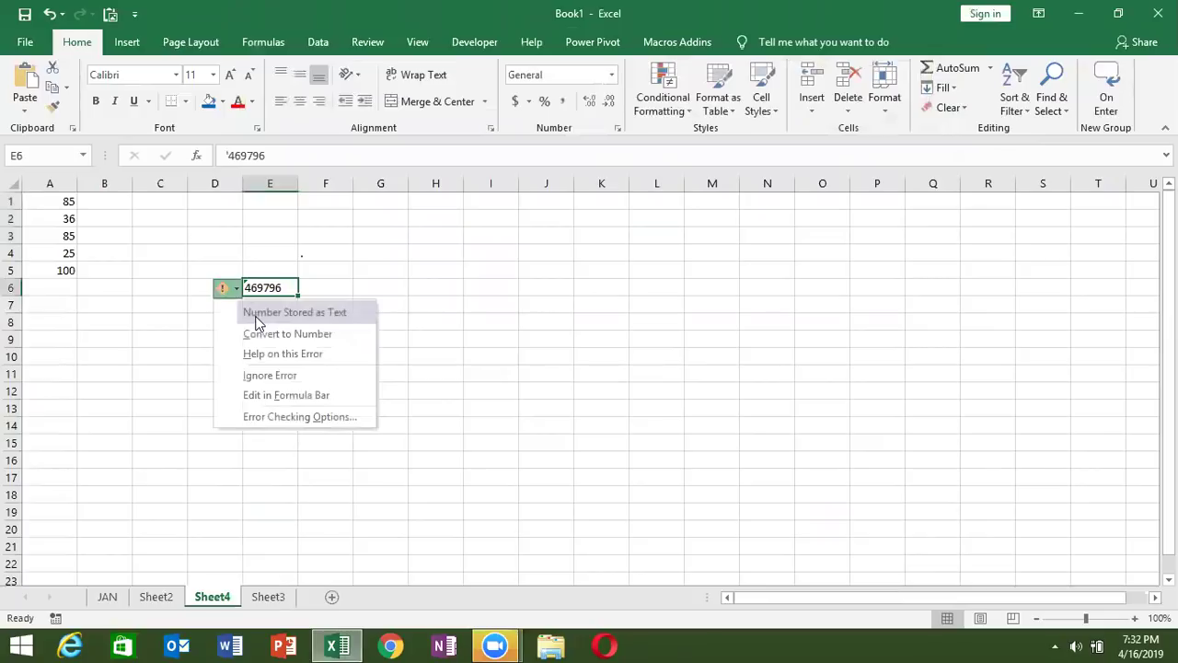
left_click(429, 290)
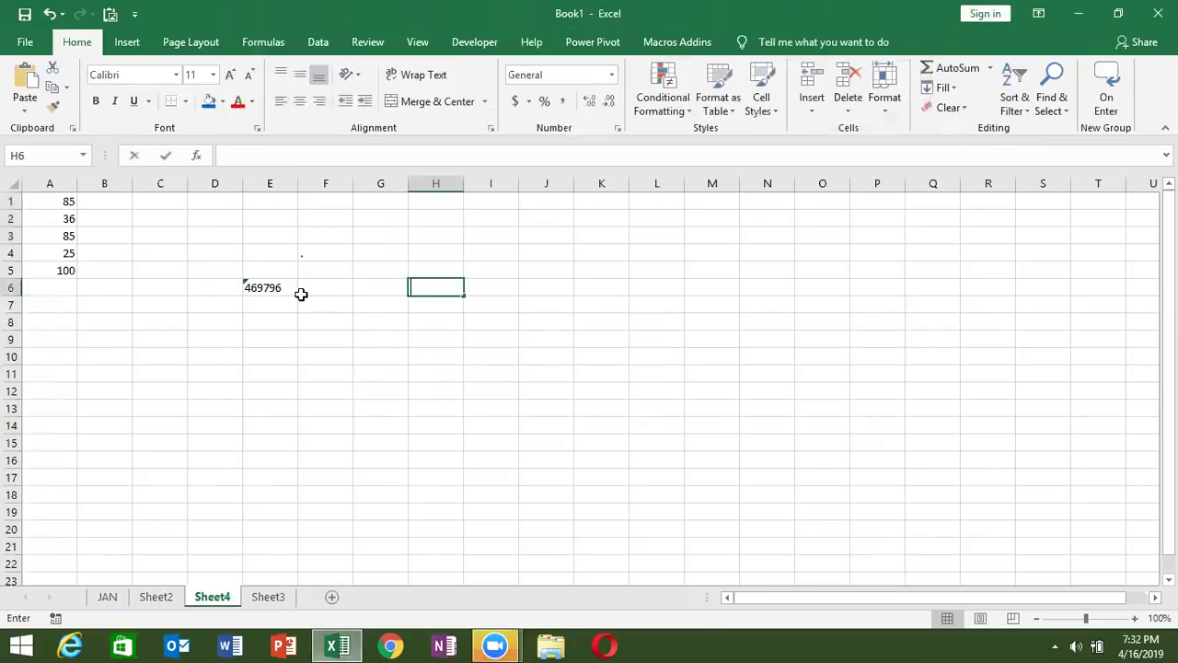
left_click(273, 287)
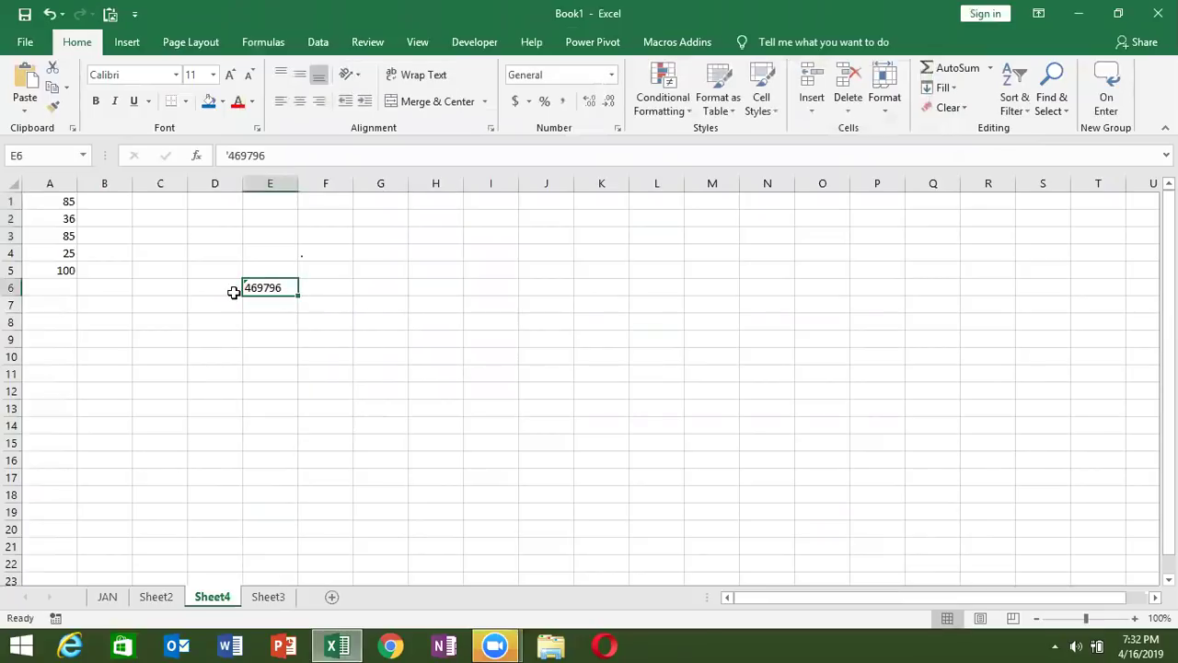
left_click(261, 352)
left_click(258, 286)
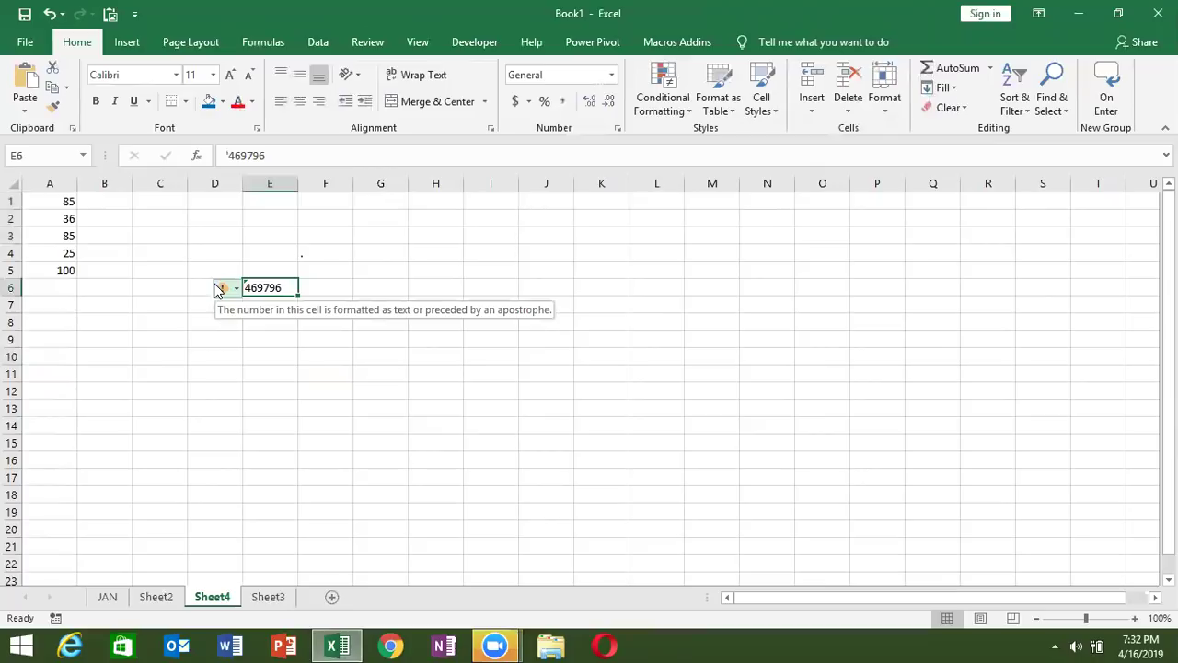
Step: Choose Ignore Error for the number-stored-as-text warning on E6
left_click(273, 330)
left_click(268, 288)
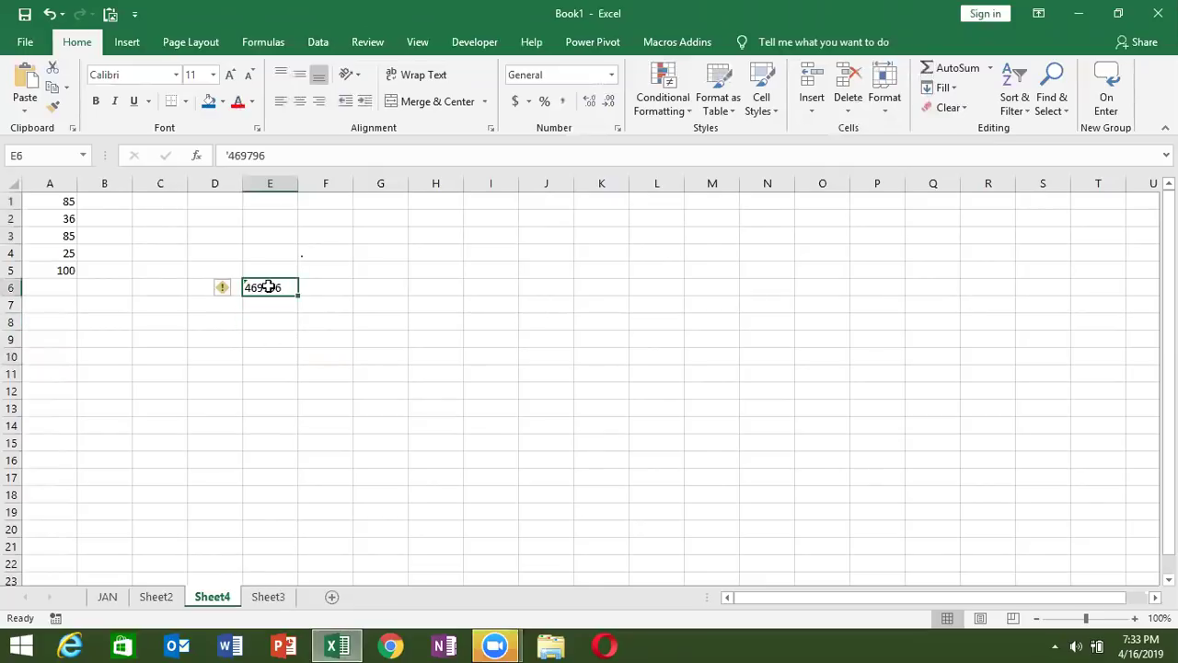
left_click(224, 289)
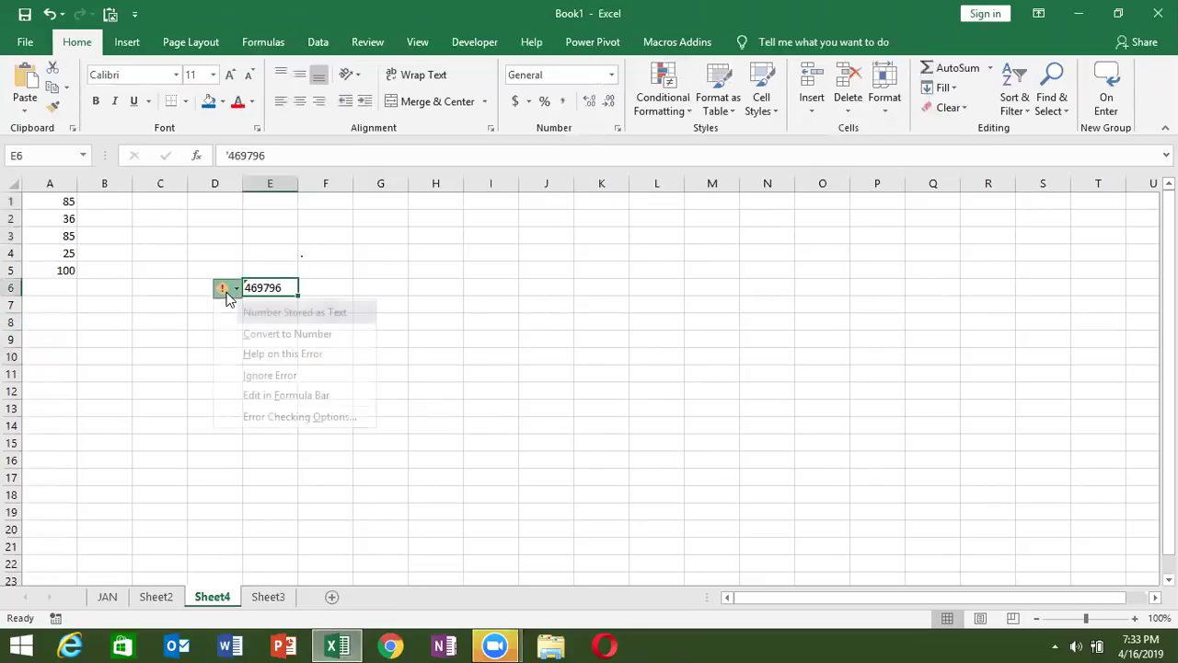
left_click(244, 375)
left_click(299, 344)
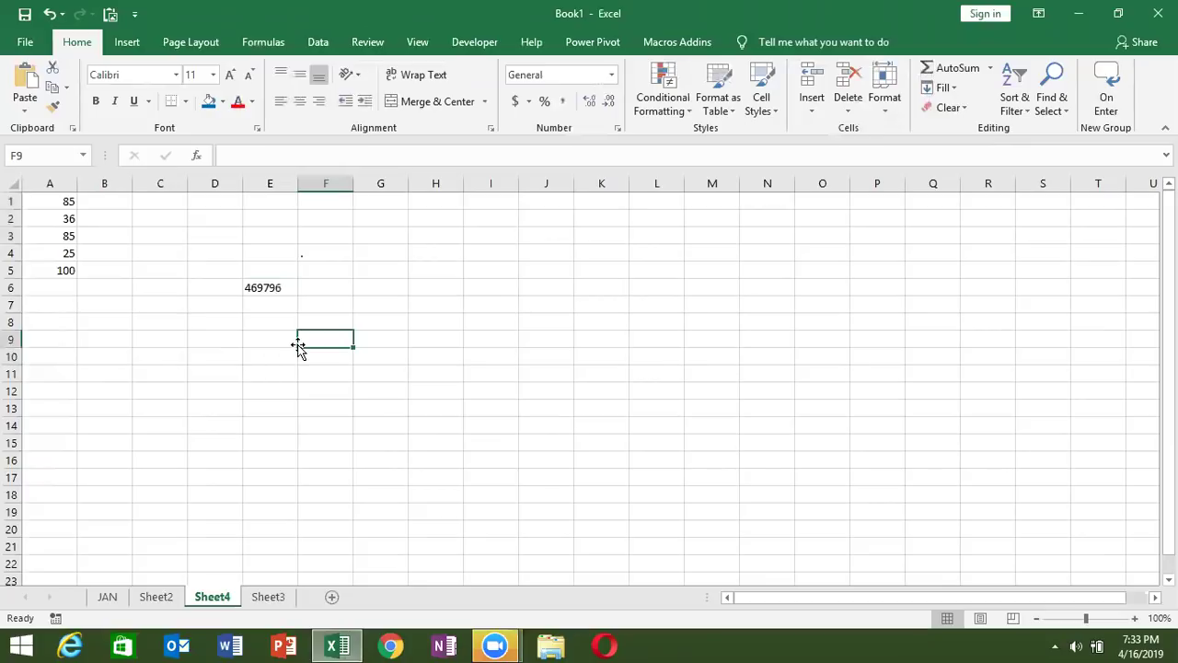
Step: Open Excel Options and move between the Proofing and Formulas pages, ending on Proofing
left_click(22, 43)
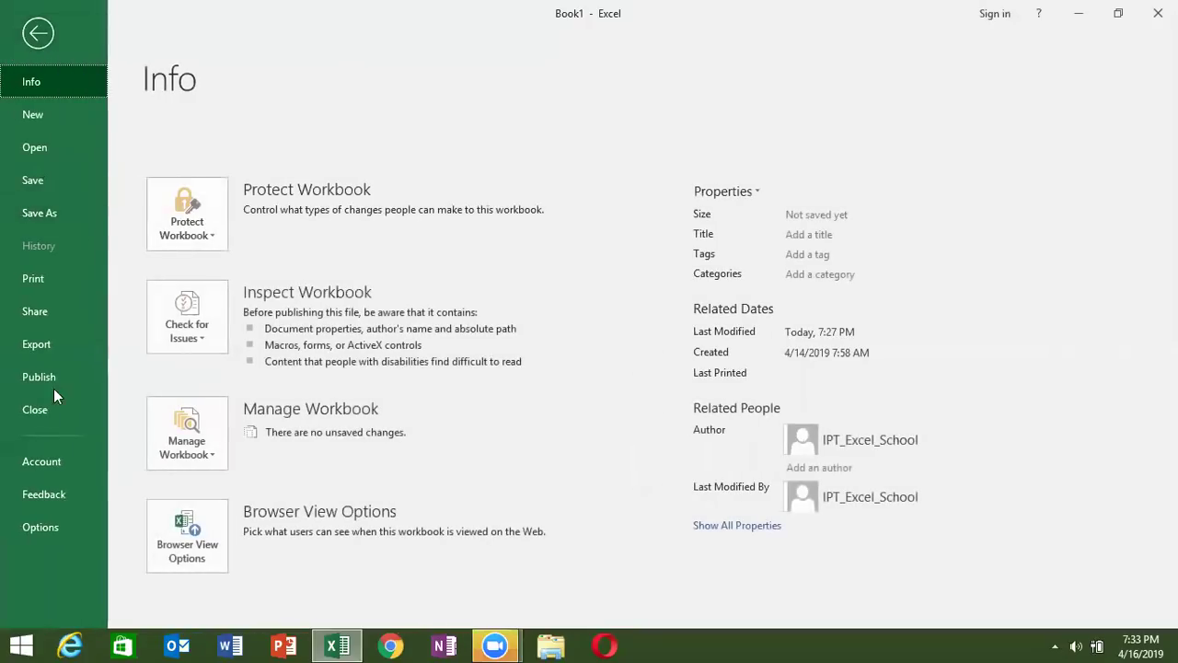
left_click(45, 523)
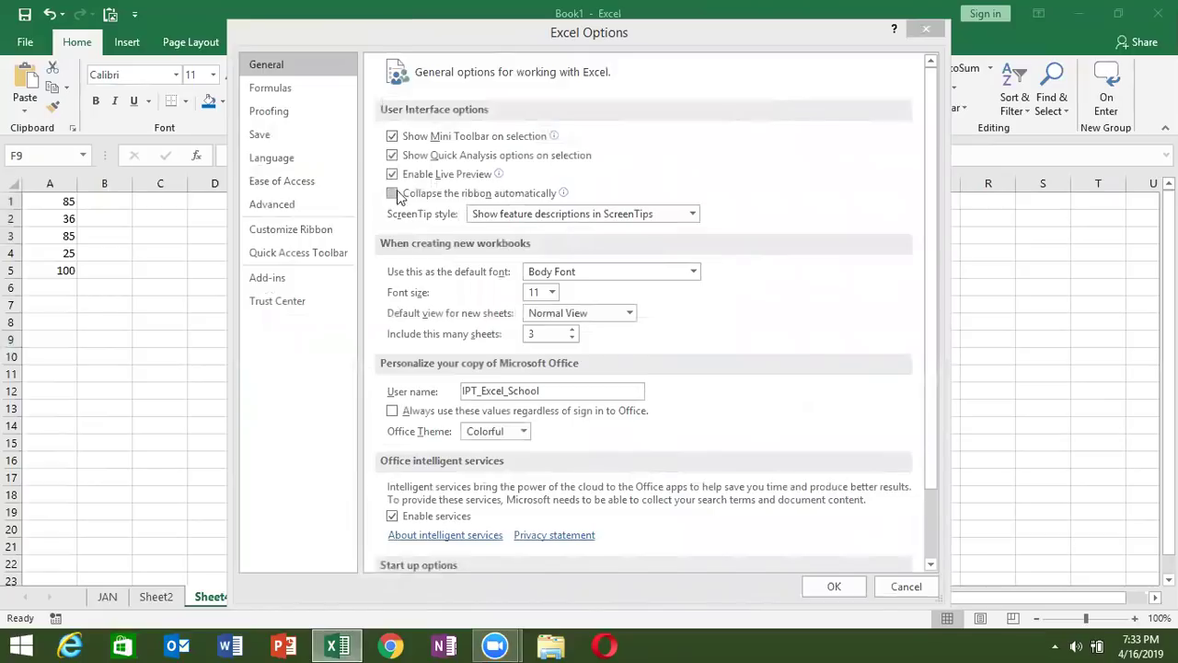
left_click(344, 116)
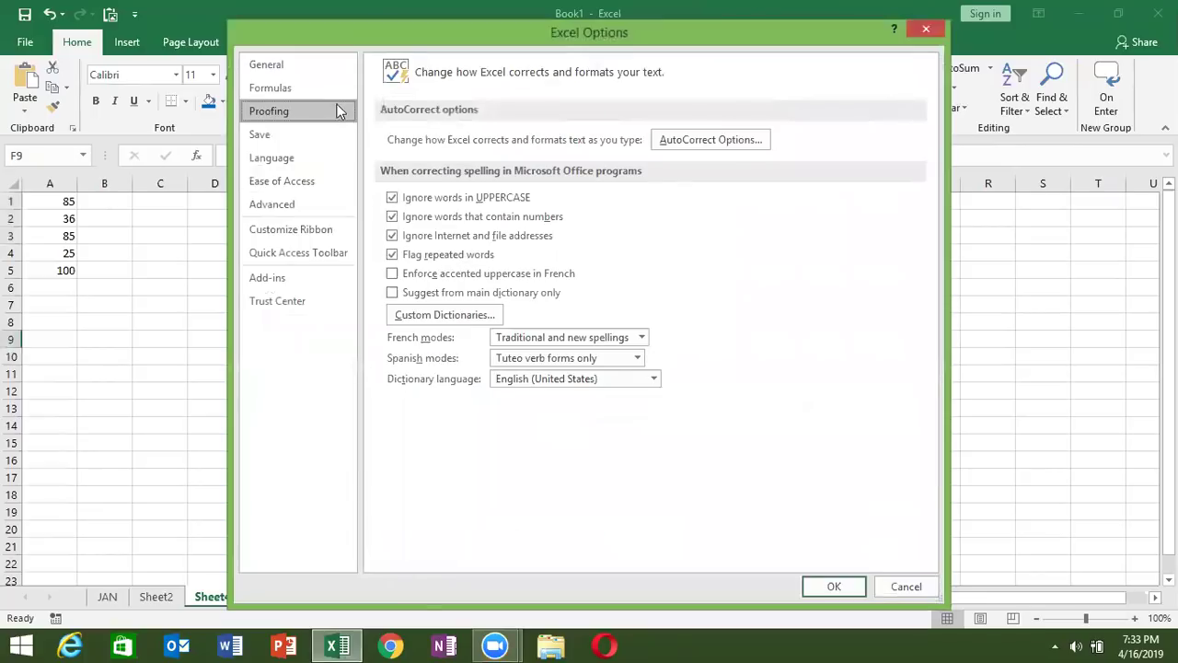
left_click(331, 91)
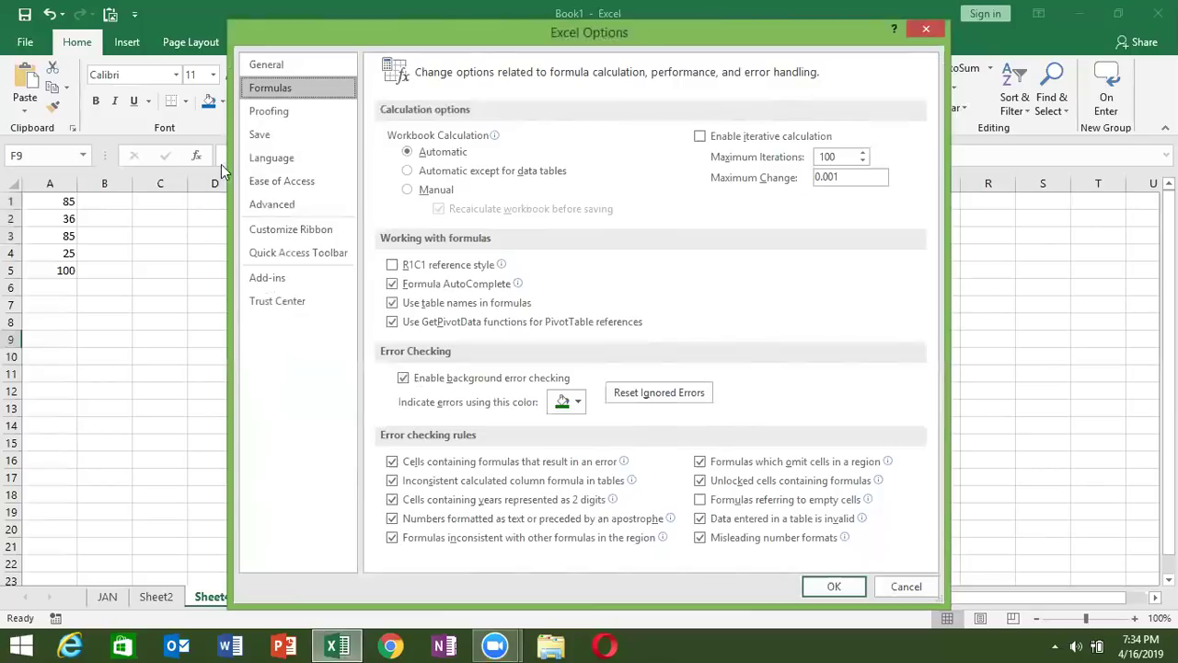
left_click(269, 114)
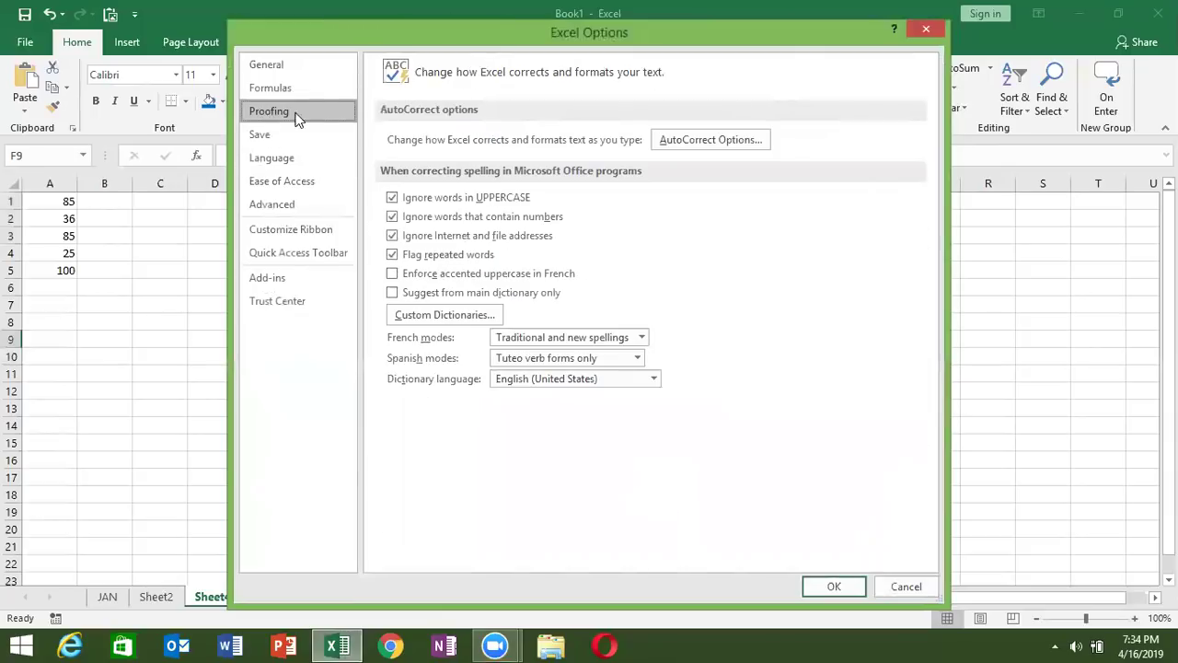
Step: In the AutoCorrect replacement list, look up the DS entry and clear its DAILY SALES REPORT text
left_click(695, 139)
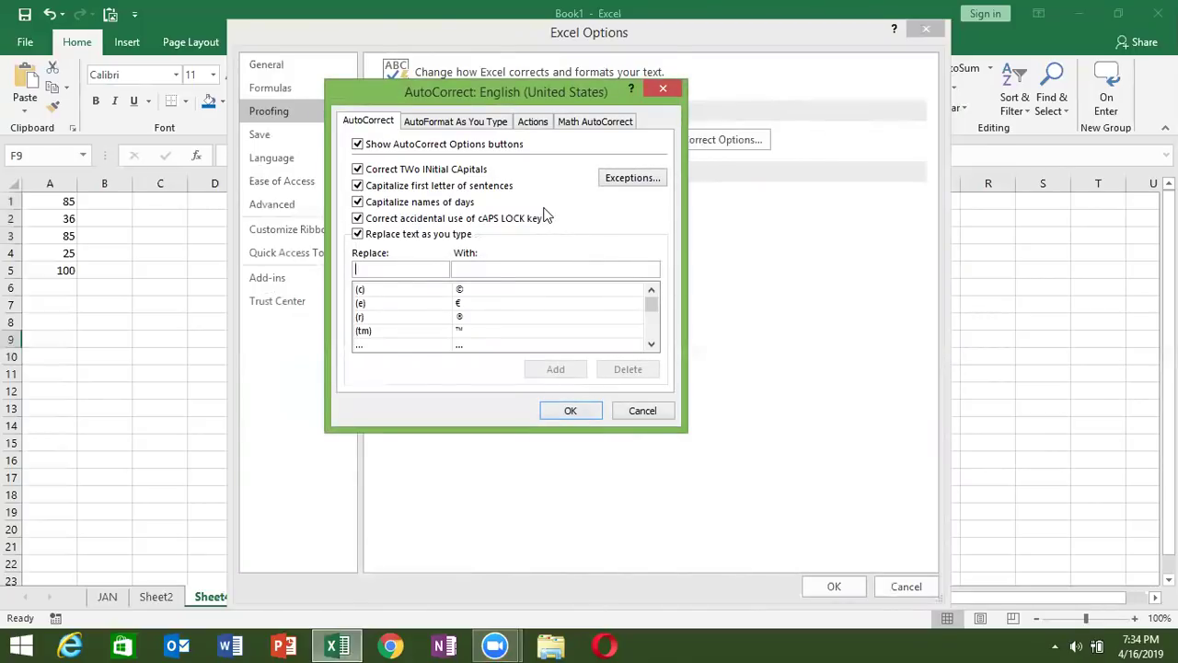
type("DS")
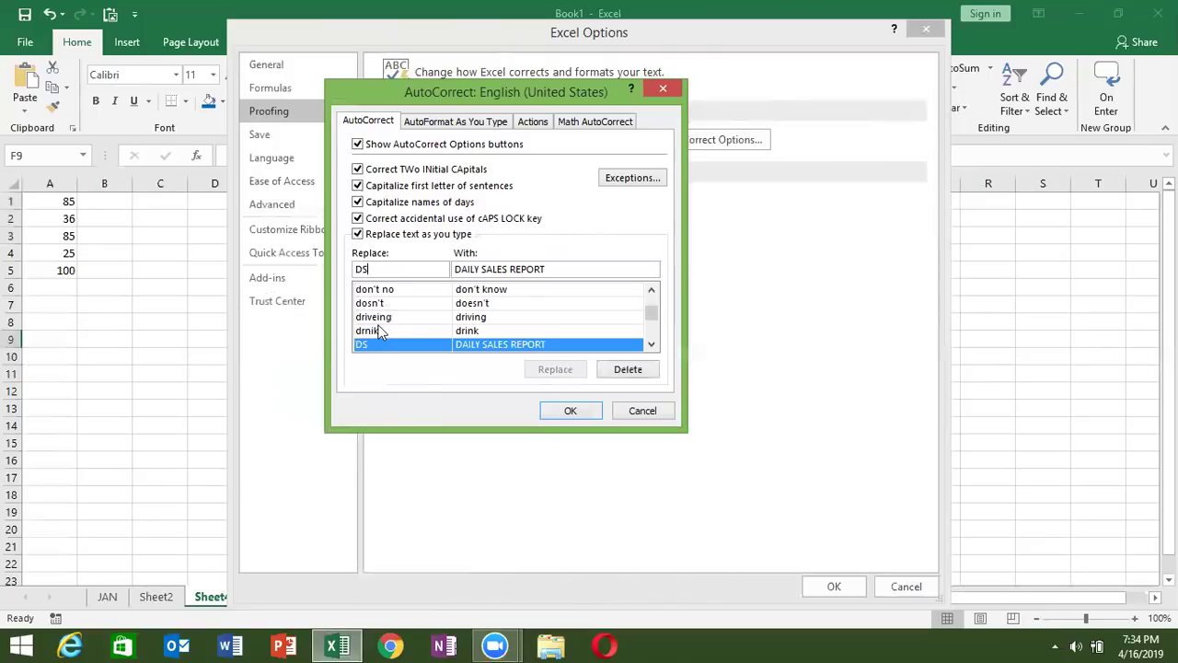
key("BackSpace")
key("BackSpace")
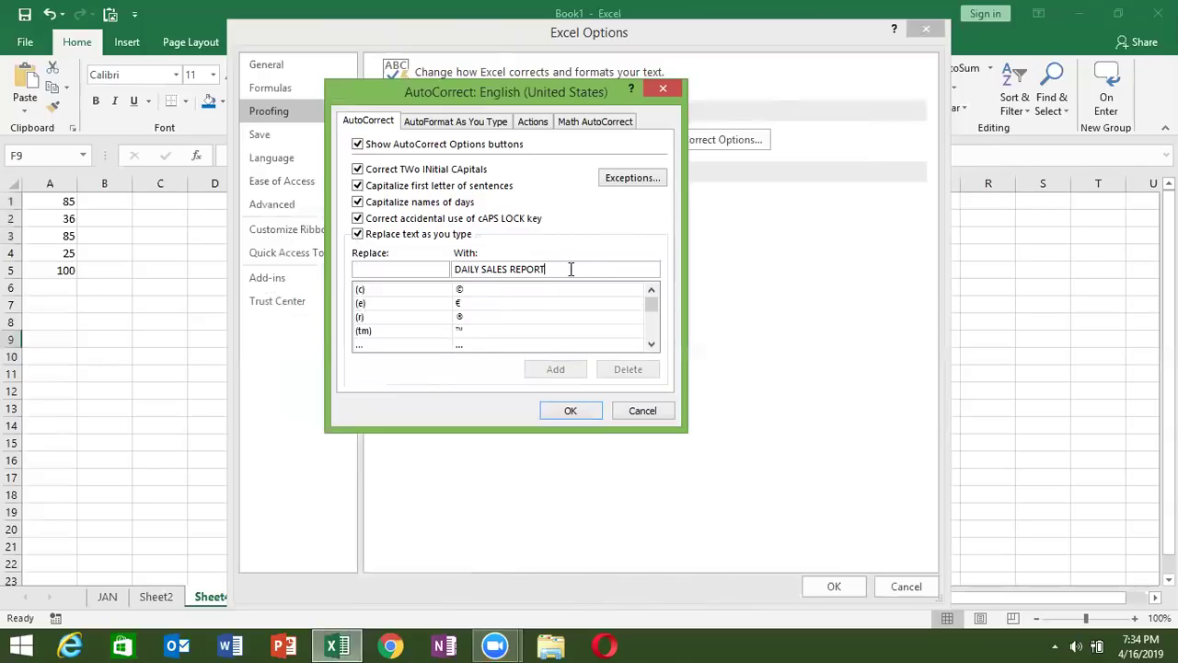
key("BackSpace")
key("BackSpace")
key("BackSpace")
key("BackSpace")
key("BackSpace")
key("BackSpace")
key("BackSpace")
key("BackSpace")
left_click(441, 271)
left_click(652, 347)
left_click_drag(651, 347, 648, 347)
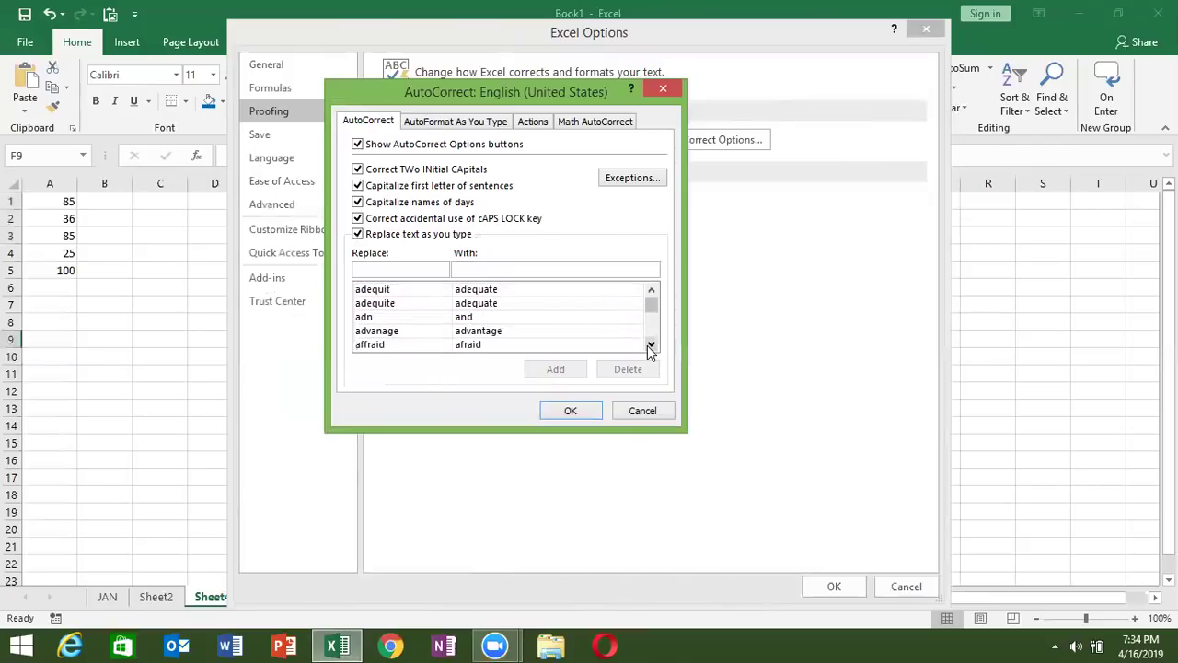
left_click_drag(647, 345, 647, 346)
Step: Enable Internet and network paths with hyperlinks under AutoFormat As You Type and close Options
left_click(448, 124)
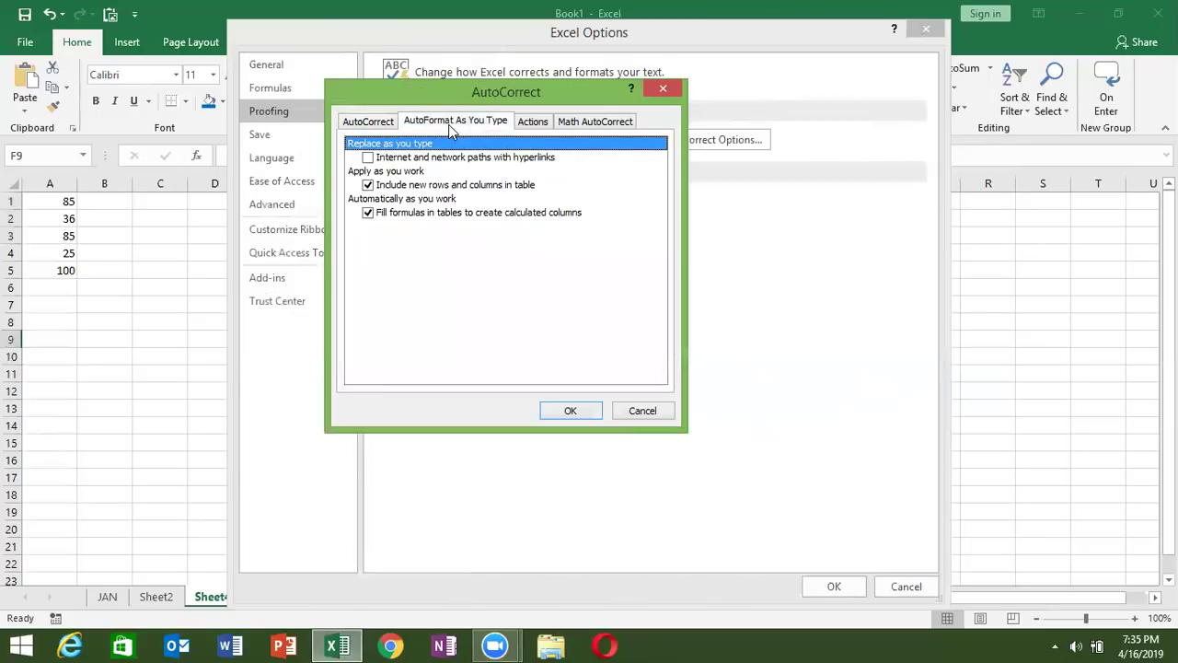
left_click(369, 157)
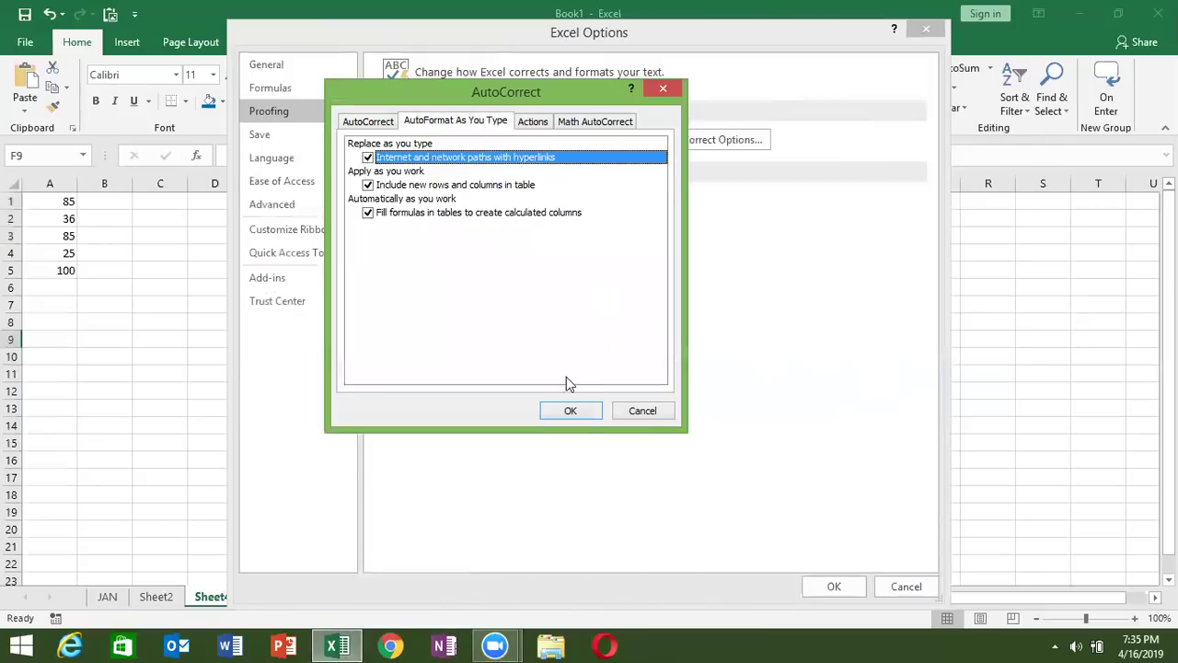
left_click(574, 415)
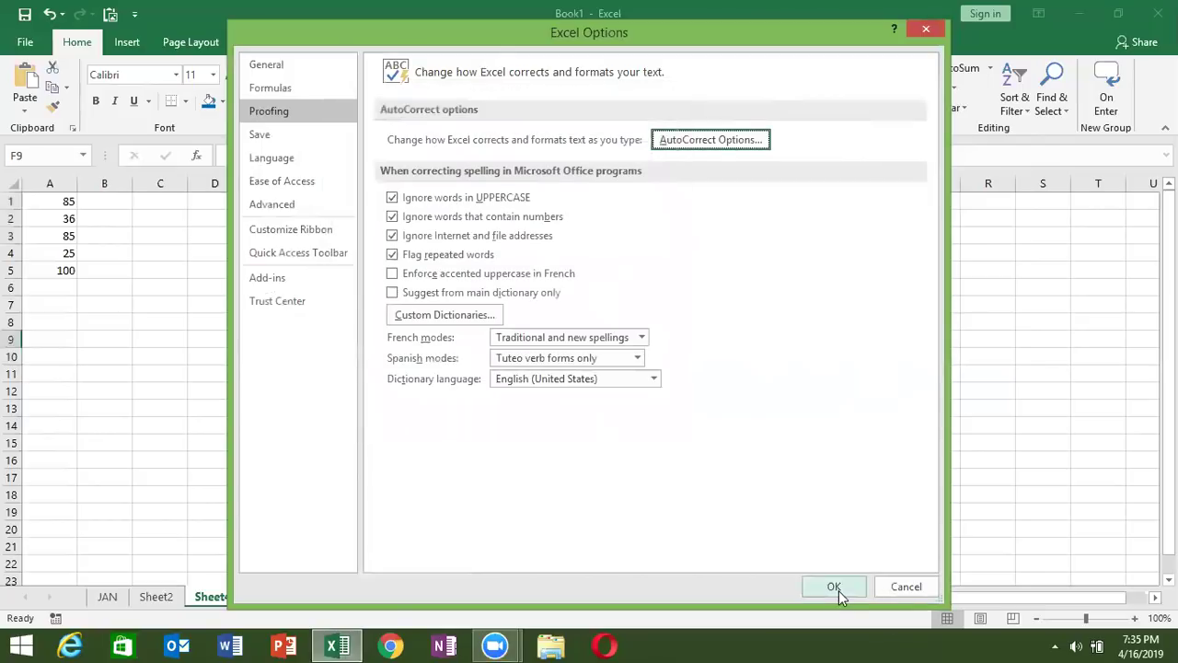
left_click(834, 587)
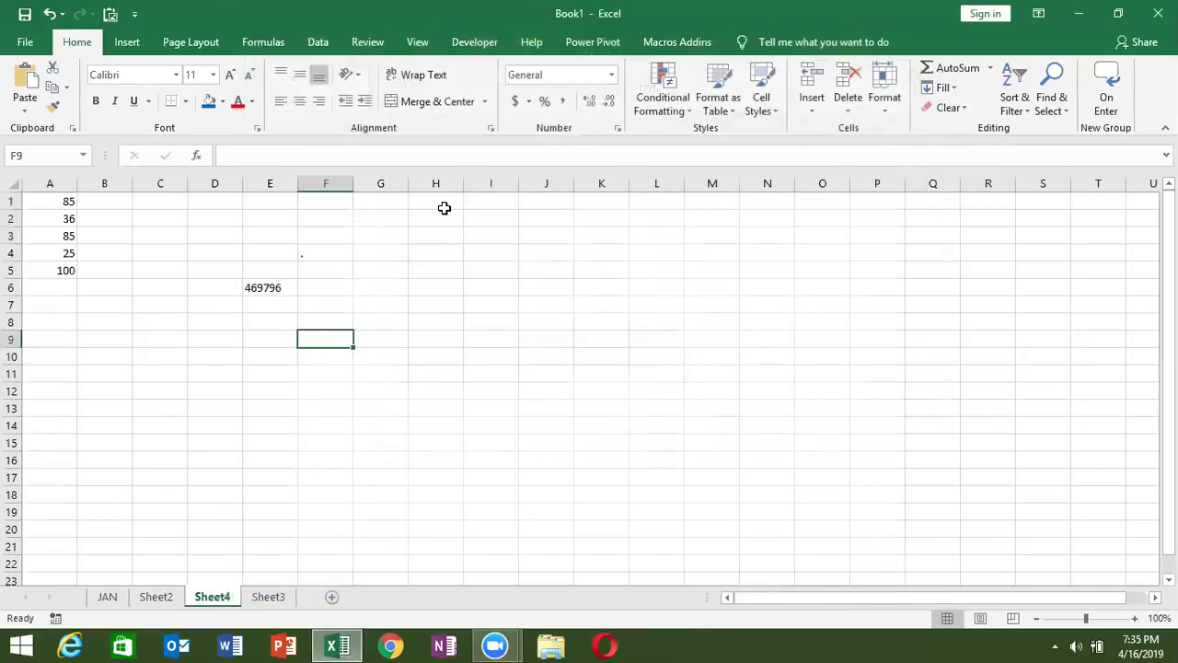
Step: Enter an e-mail address in H2 and fill it down through H9
left_click(444, 204)
key("Escape")
key("Return")
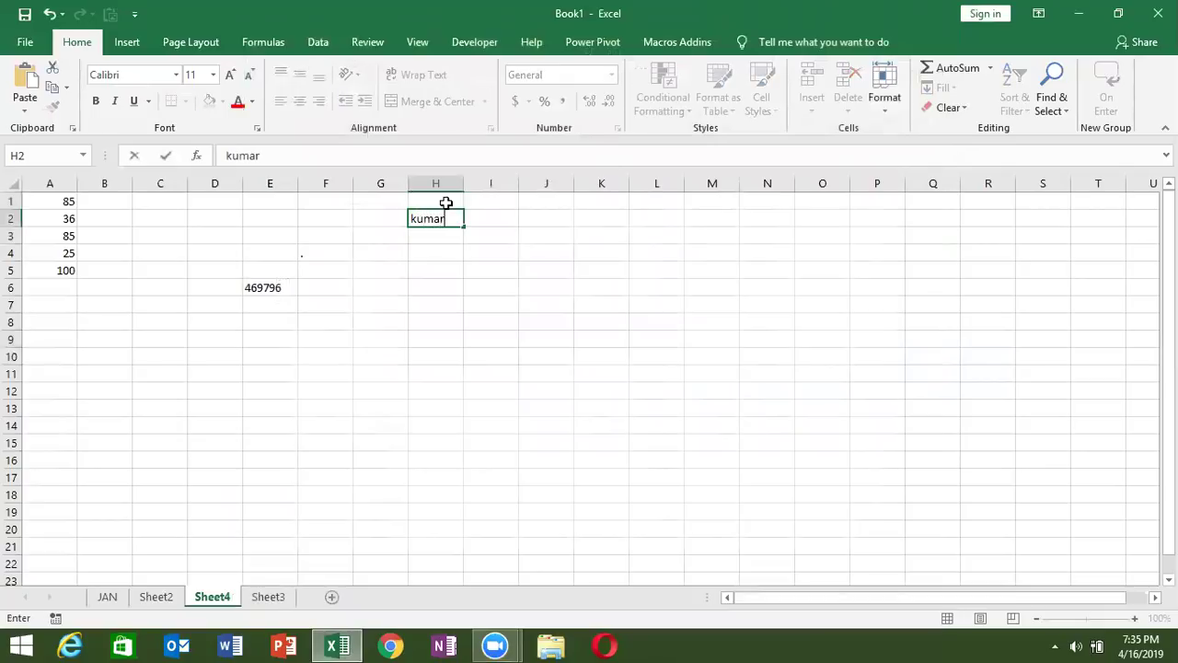
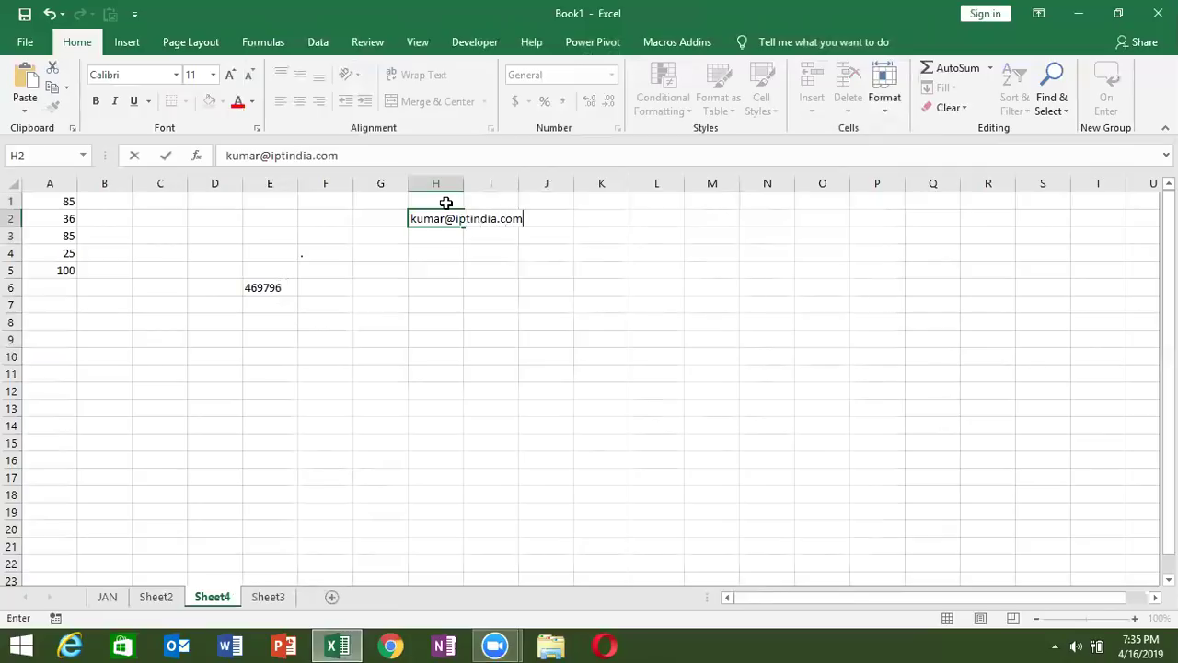
key("Return")
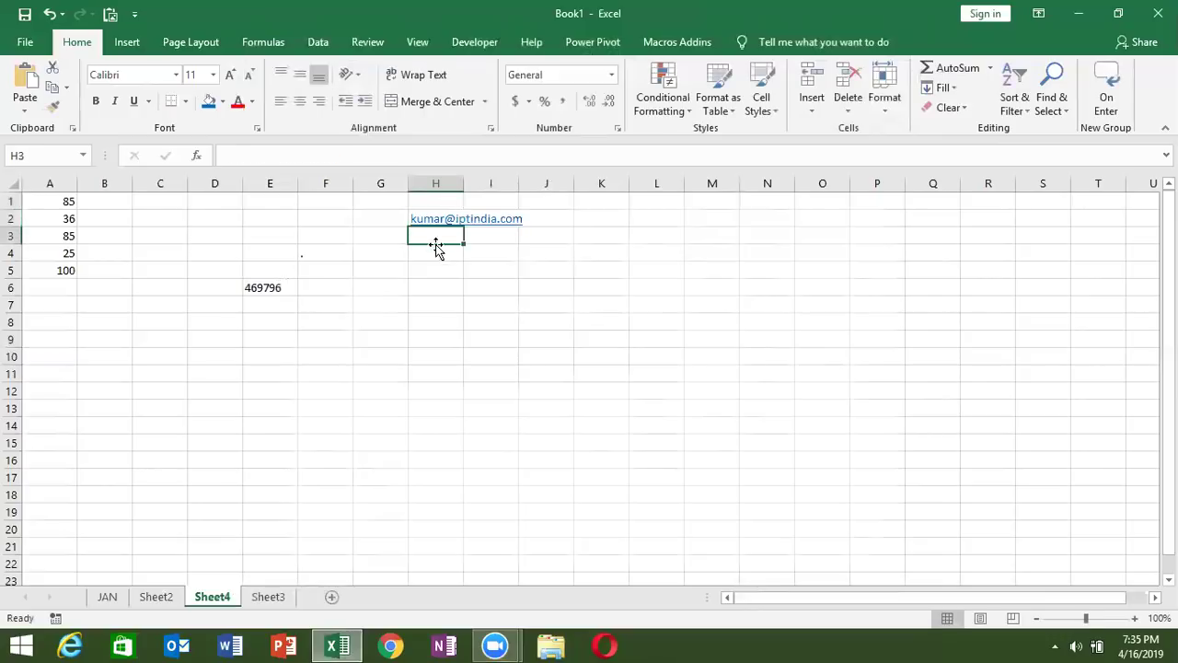
left_click(453, 283)
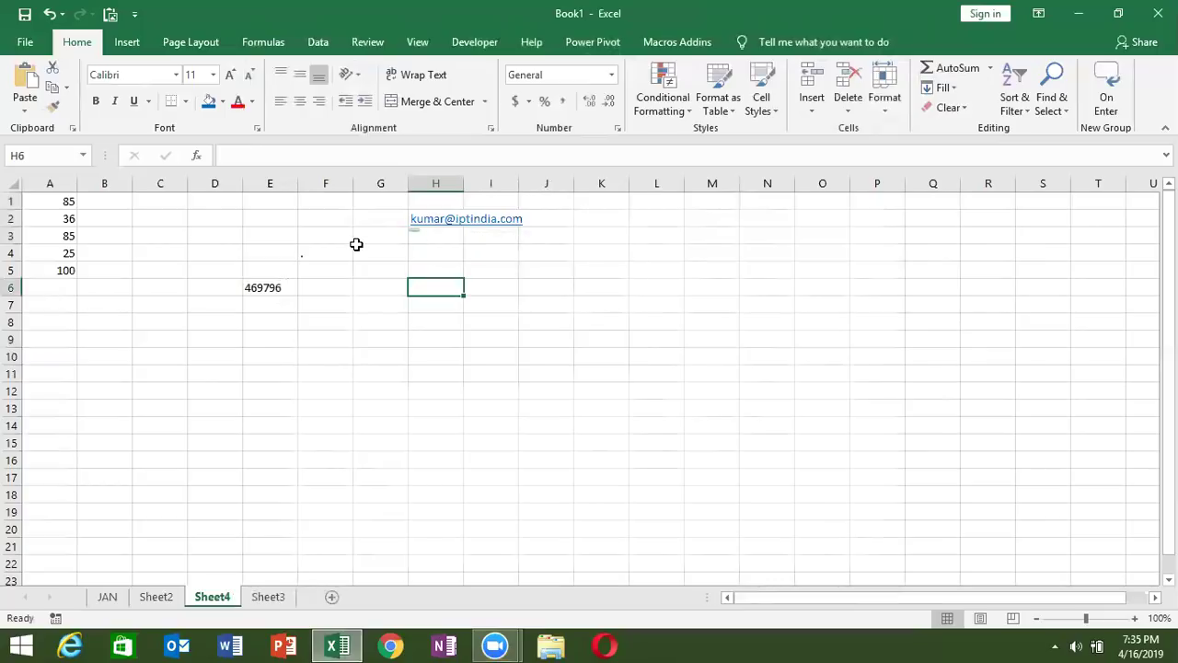
key("Up")
key("Up")
key("Up")
key("Up")
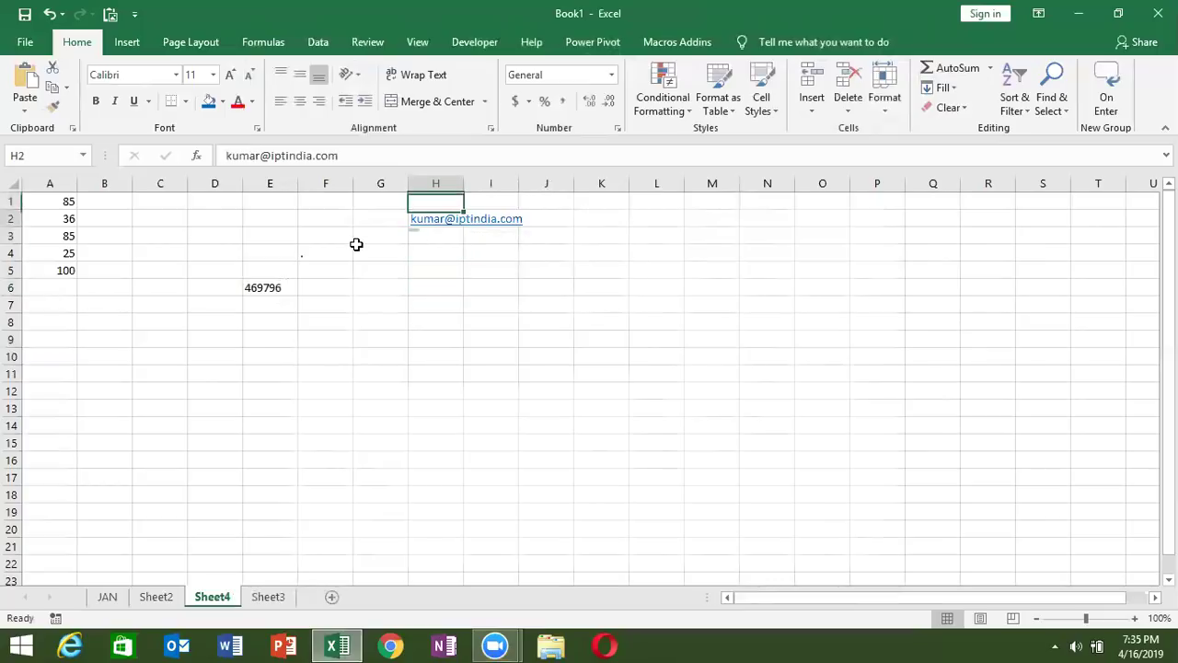
key("shift+Down")
key("shift+Down")
key("shift+Down")
key("shift+Down")
key("shift+Down")
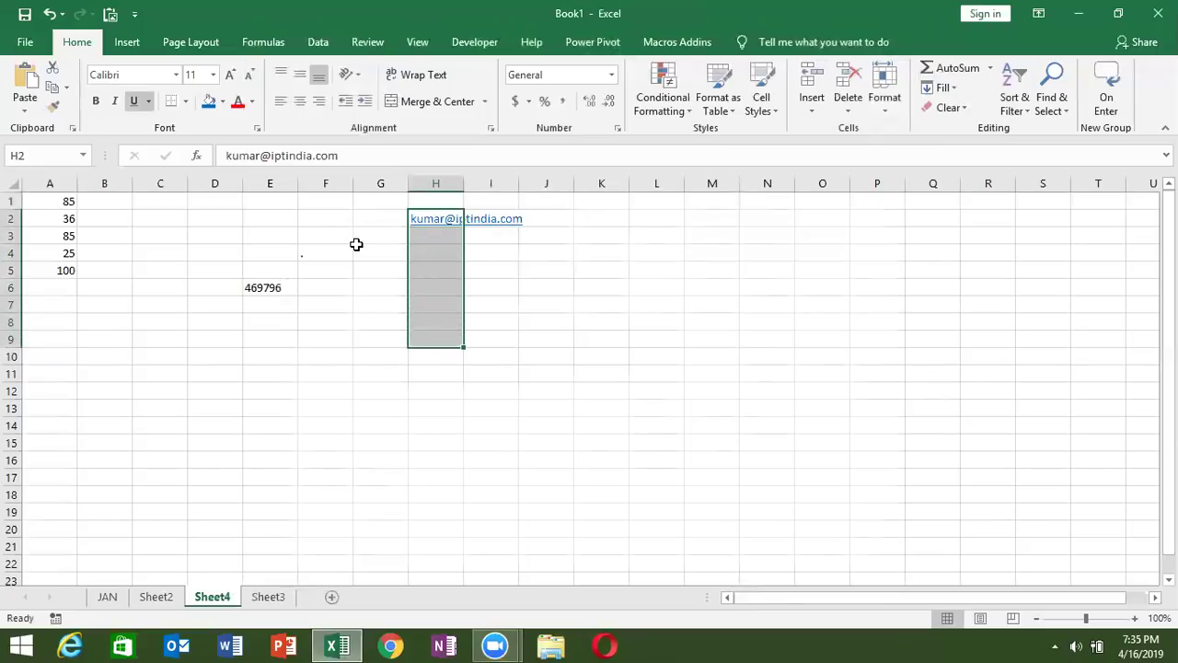
key("ctrl+d")
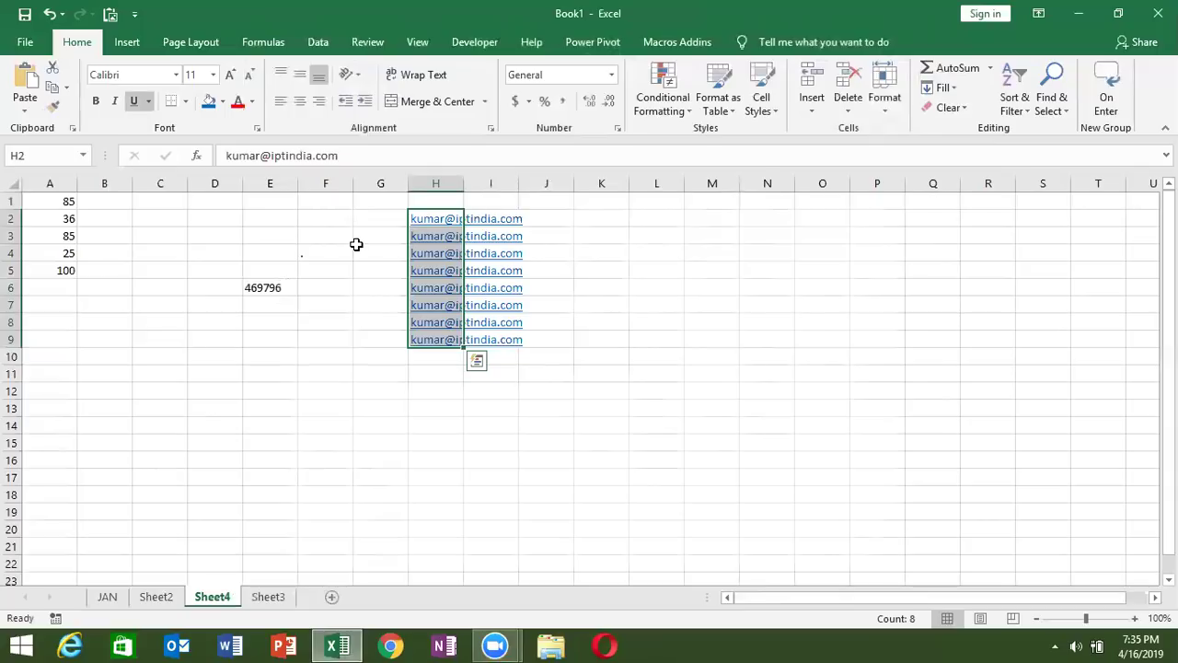
Step: Remove the hyperlinks from H2:H9, leaving plain text e-mails, then show the File Info page
left_click(961, 112)
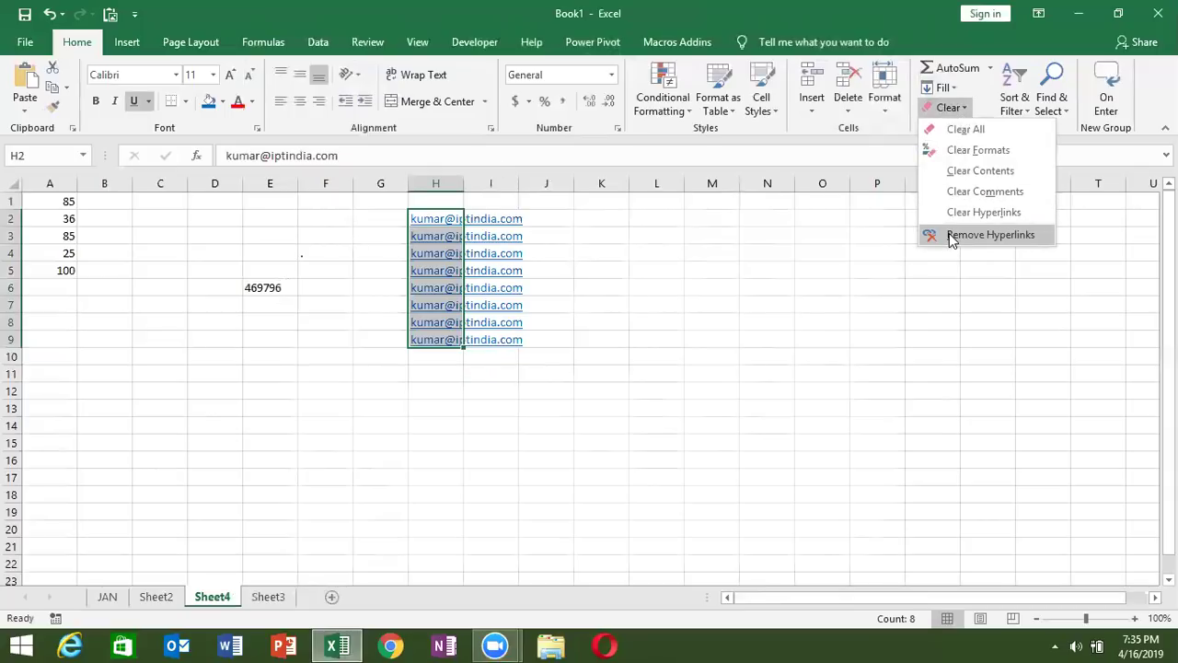
left_click(950, 235)
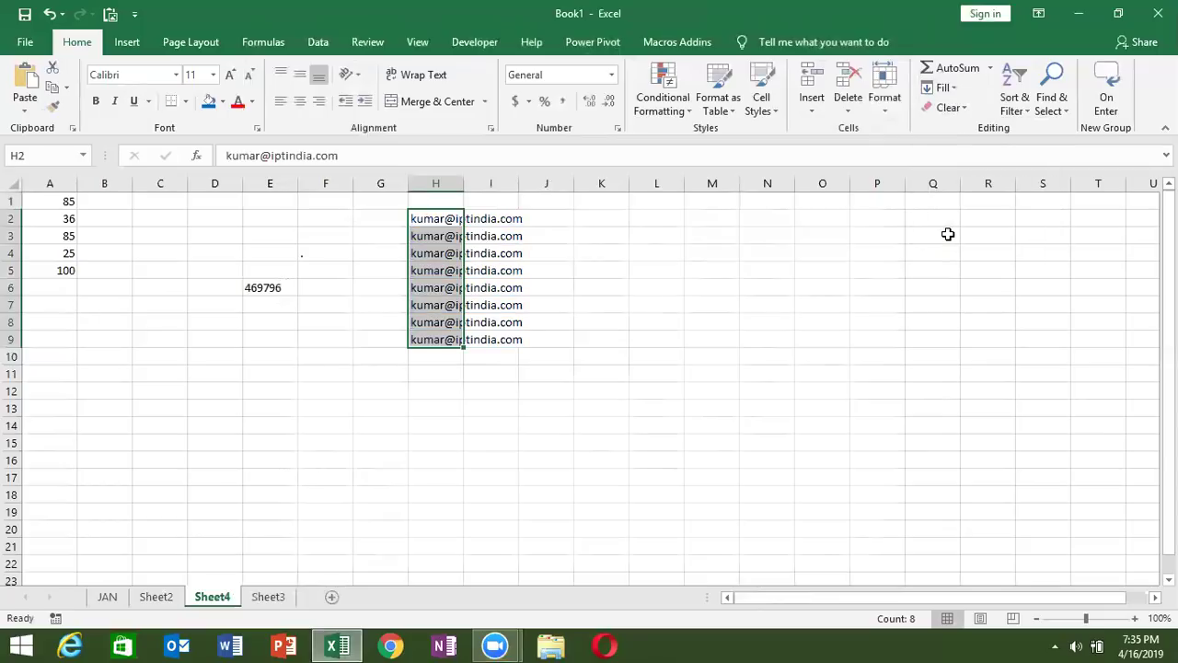
left_click(393, 396)
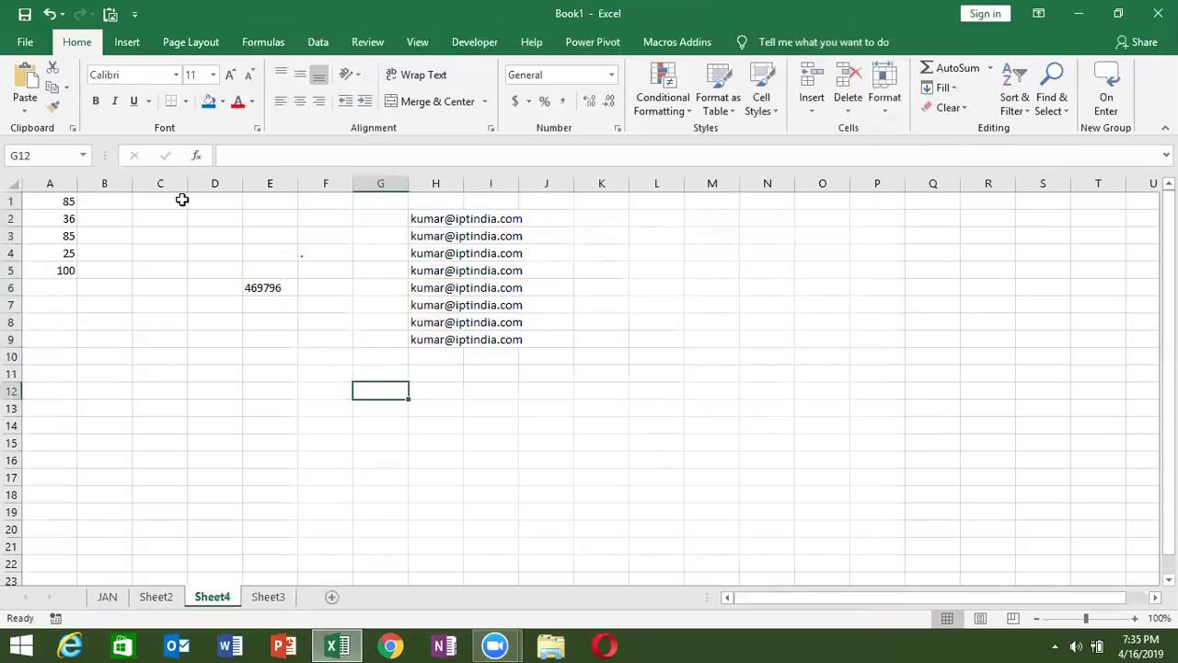
left_click(25, 41)
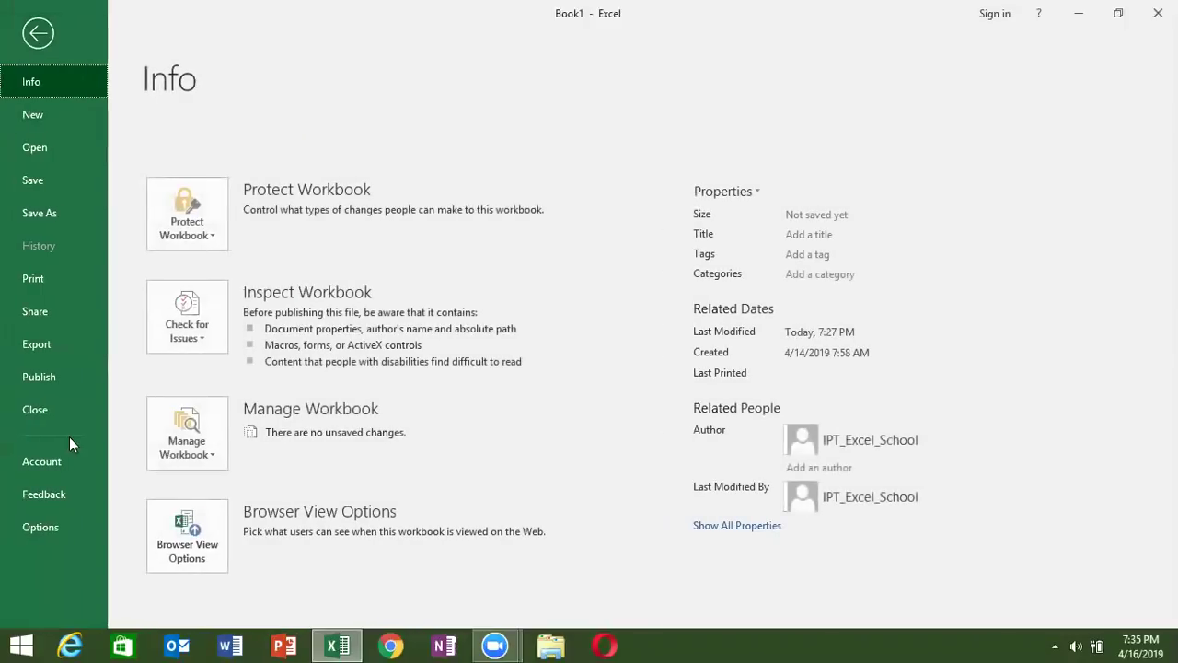
Step: Untick Internet and network paths with hyperlinks in AutoCorrect's AutoFormat As You Type, then close Options
left_click(37, 528)
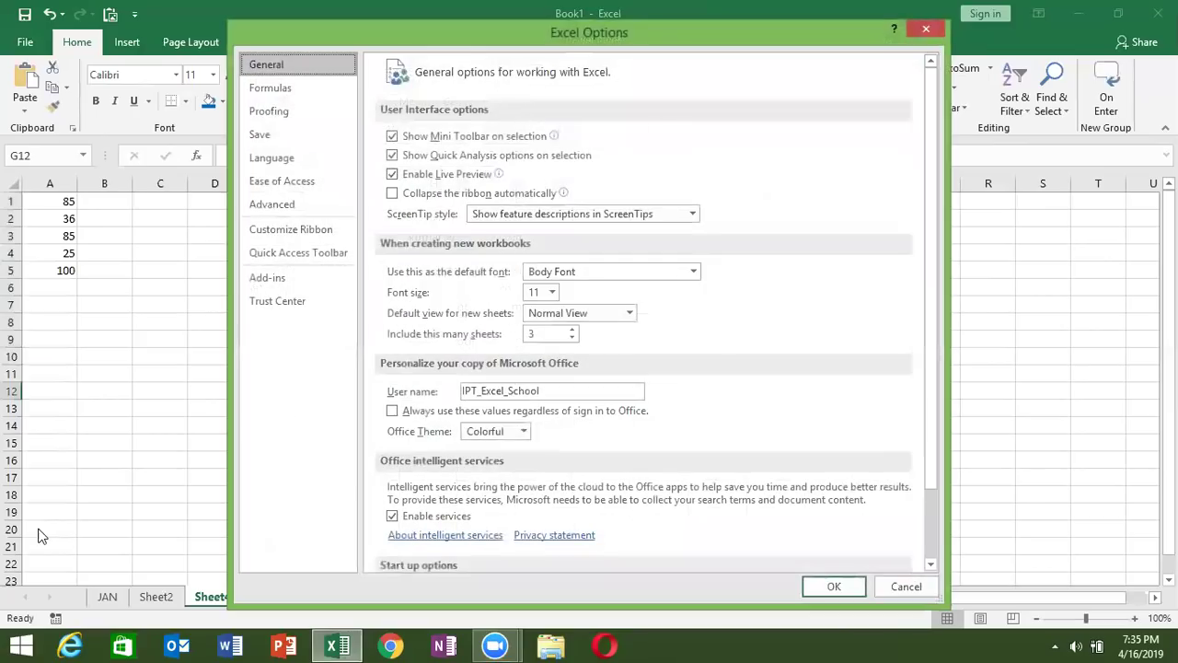
left_click(276, 112)
left_click(689, 139)
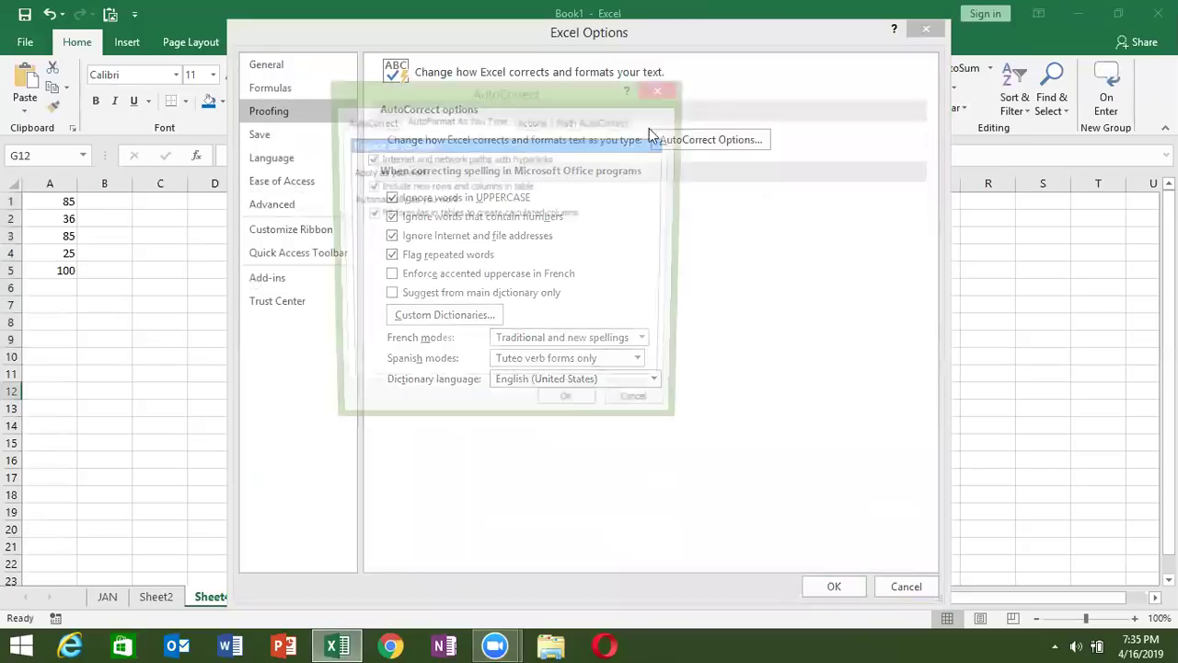
left_click(368, 160)
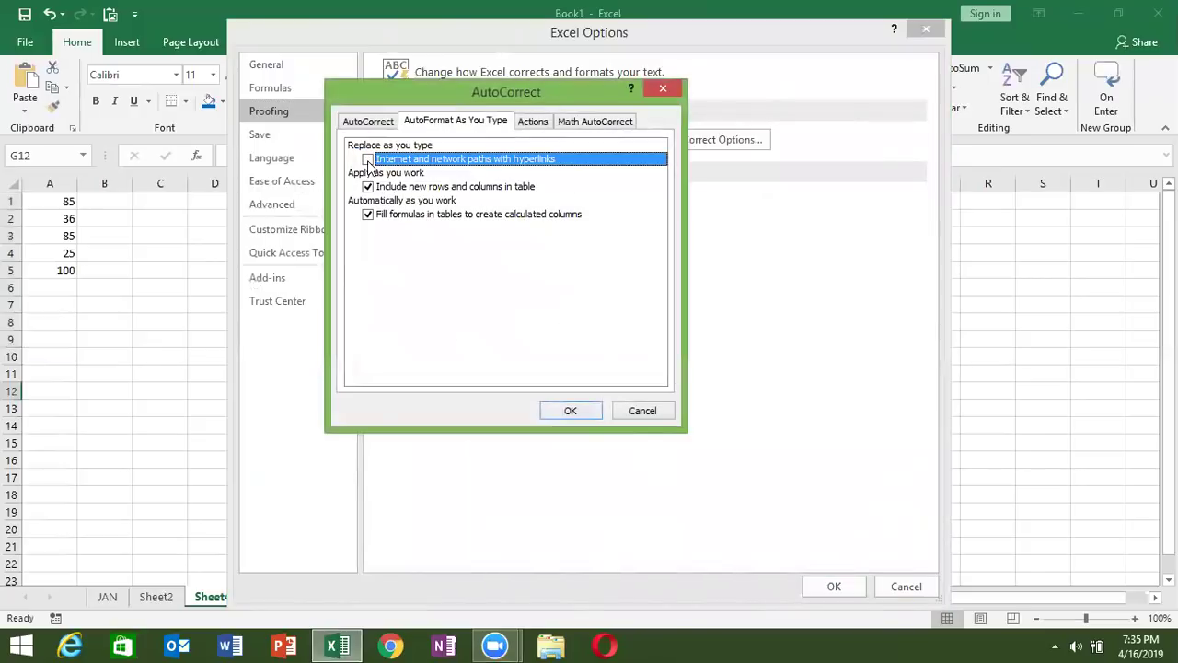
left_click(580, 412)
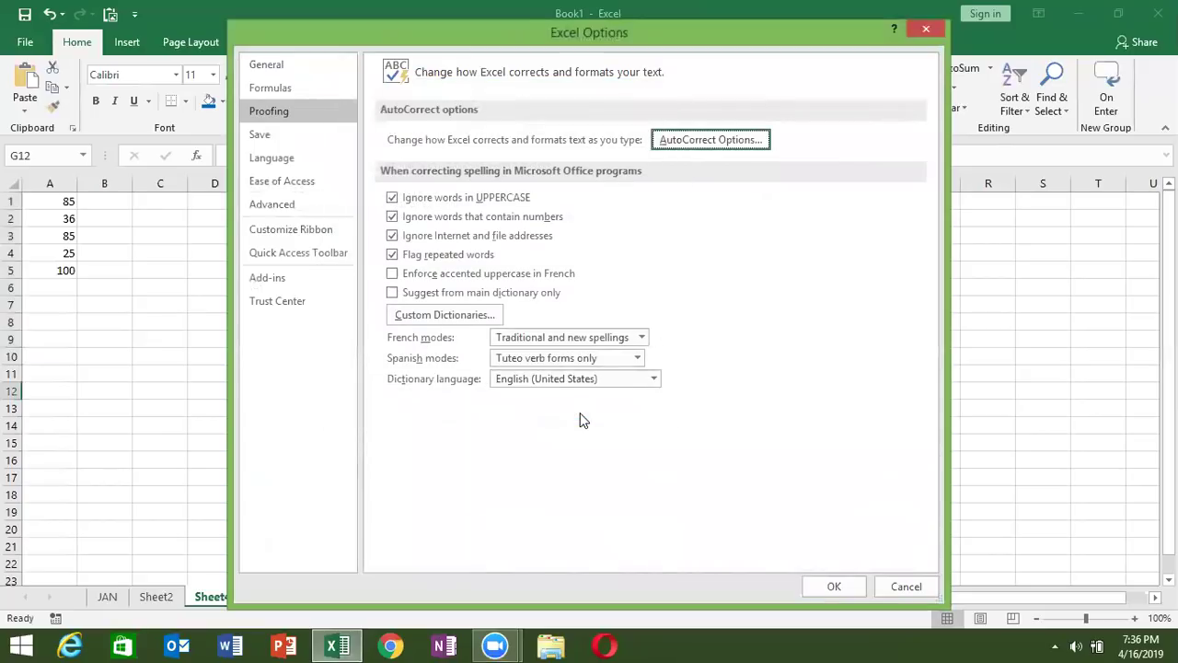
left_click(840, 587)
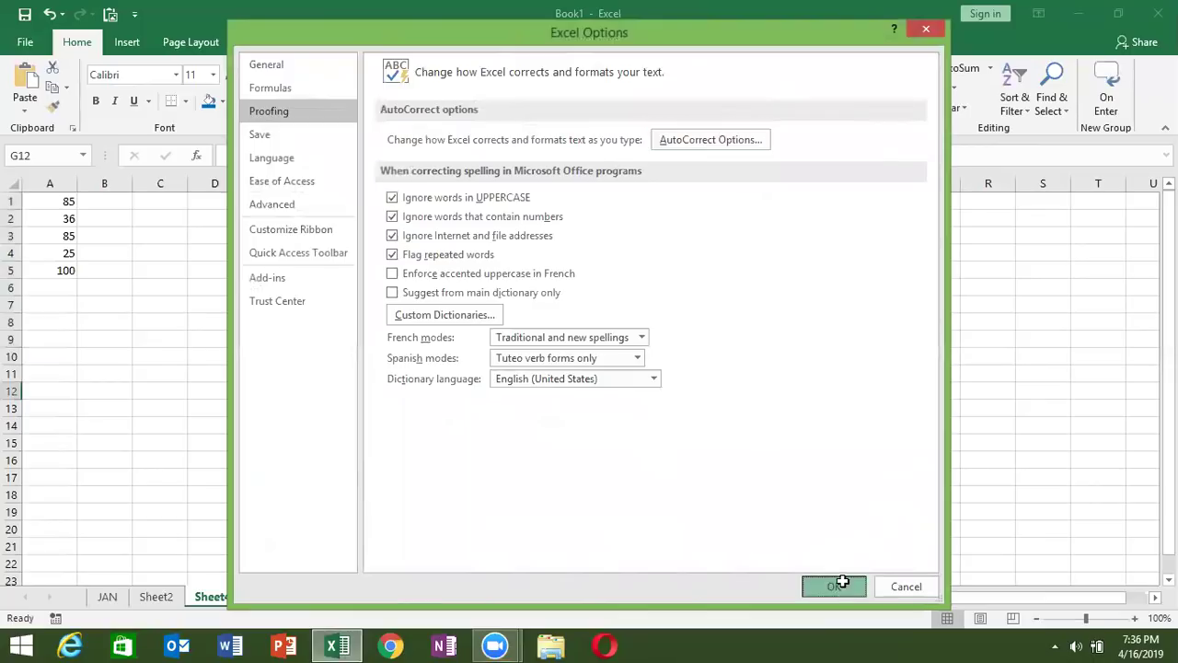
Step: Look at the Save settings in Excel Options, cancel out, and go to the Save As page
left_click(21, 45)
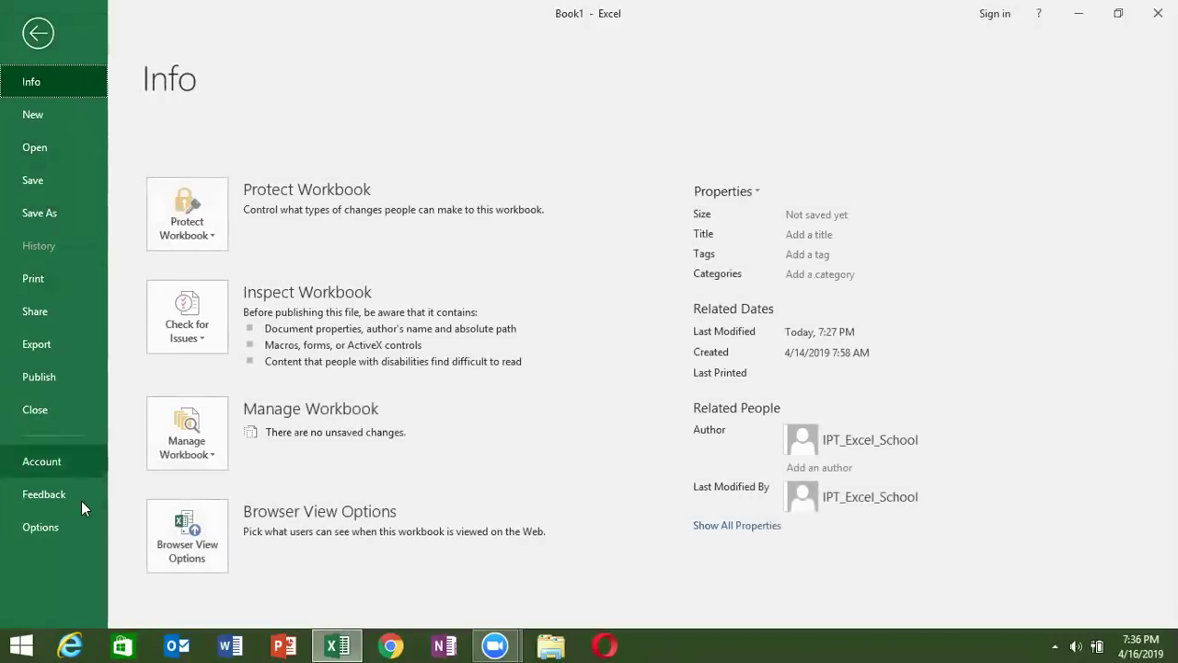
left_click(64, 526)
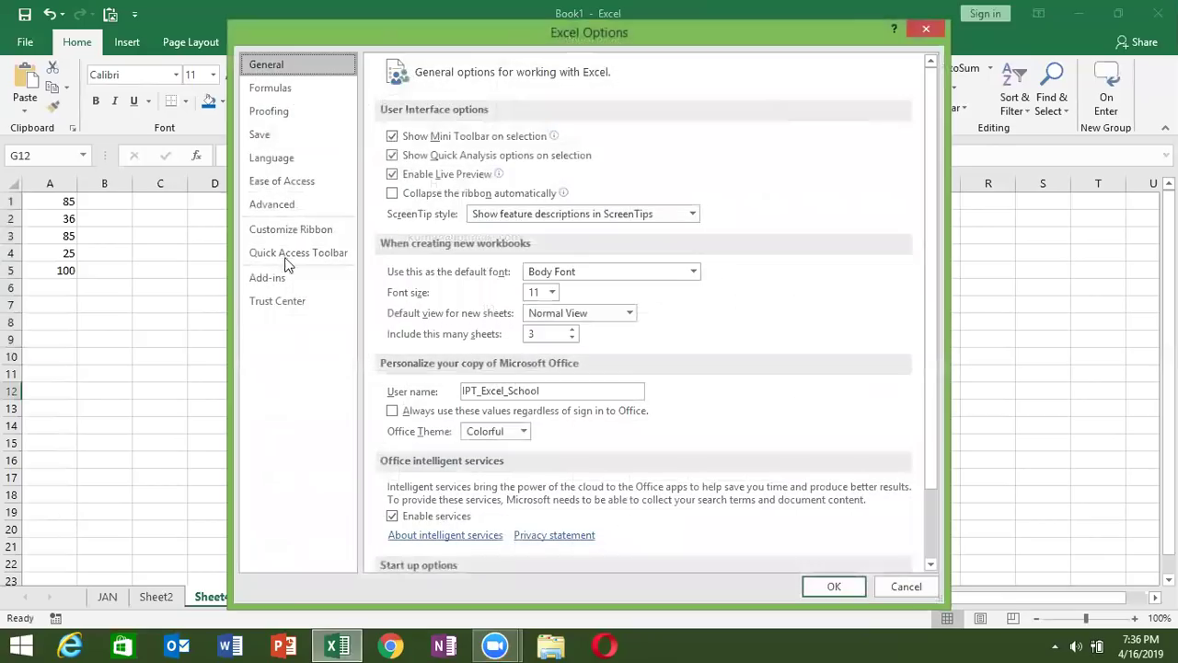
left_click(286, 134)
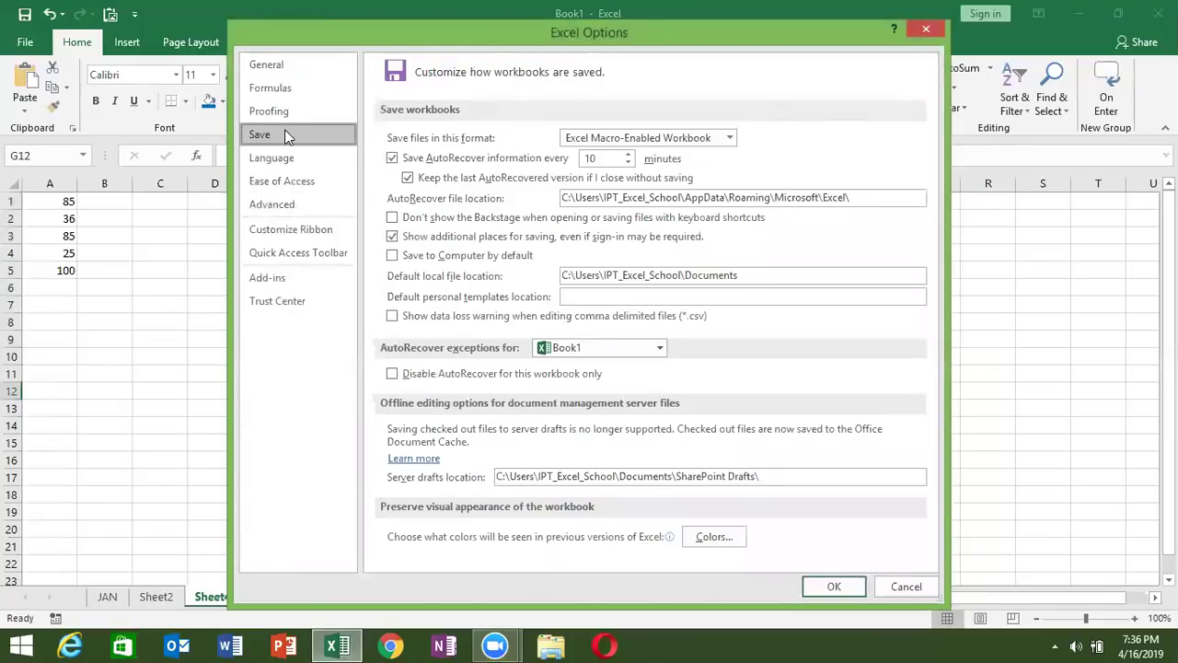
key("Escape")
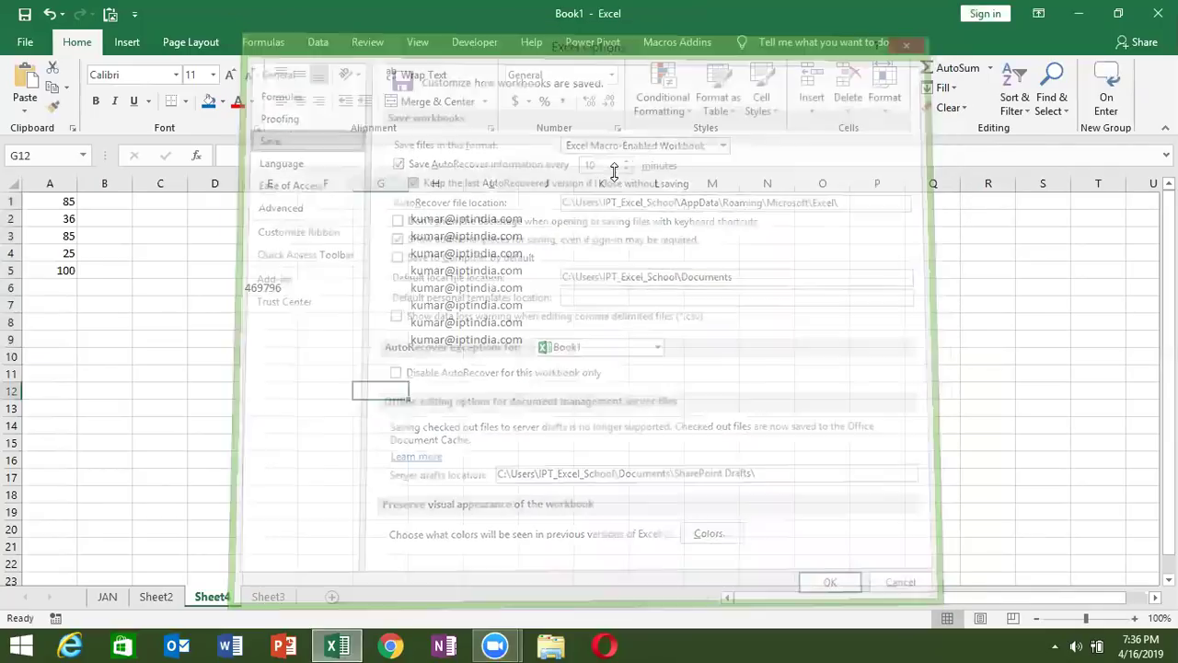
left_click(23, 42)
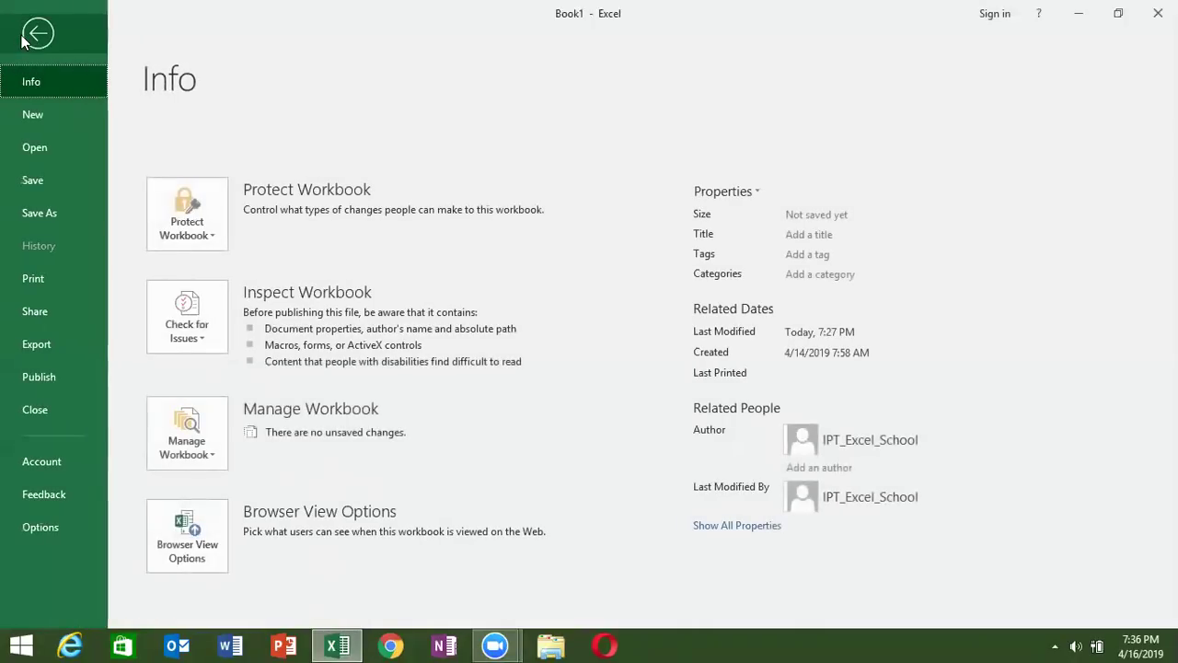
left_click(47, 215)
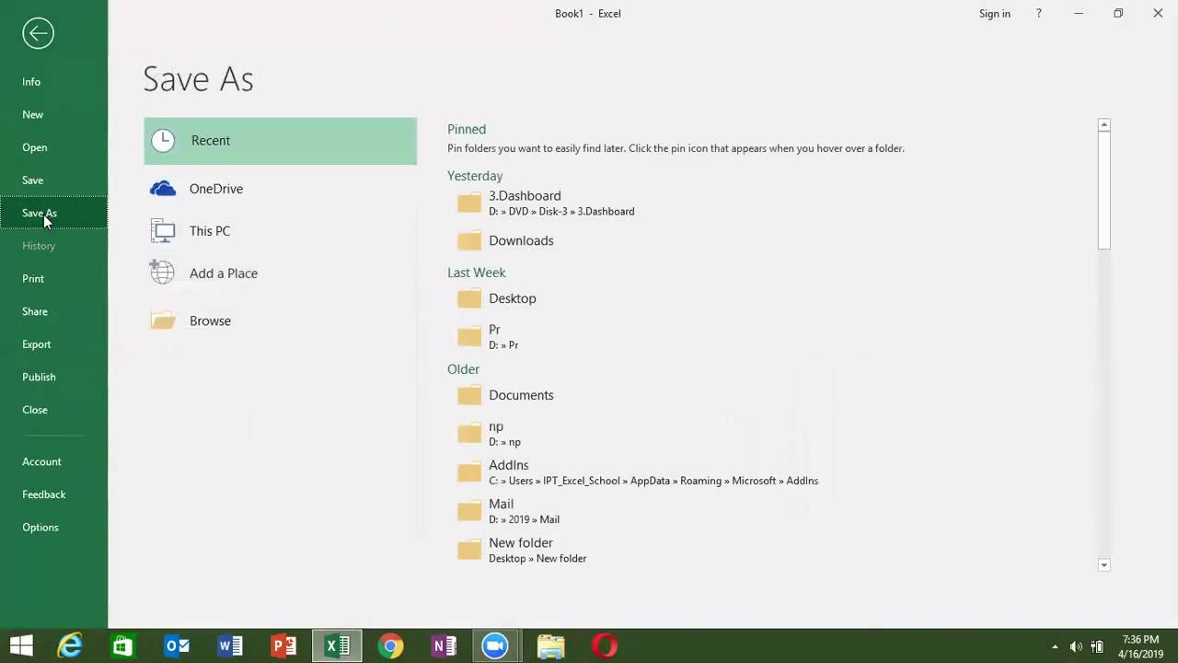
left_click(221, 329)
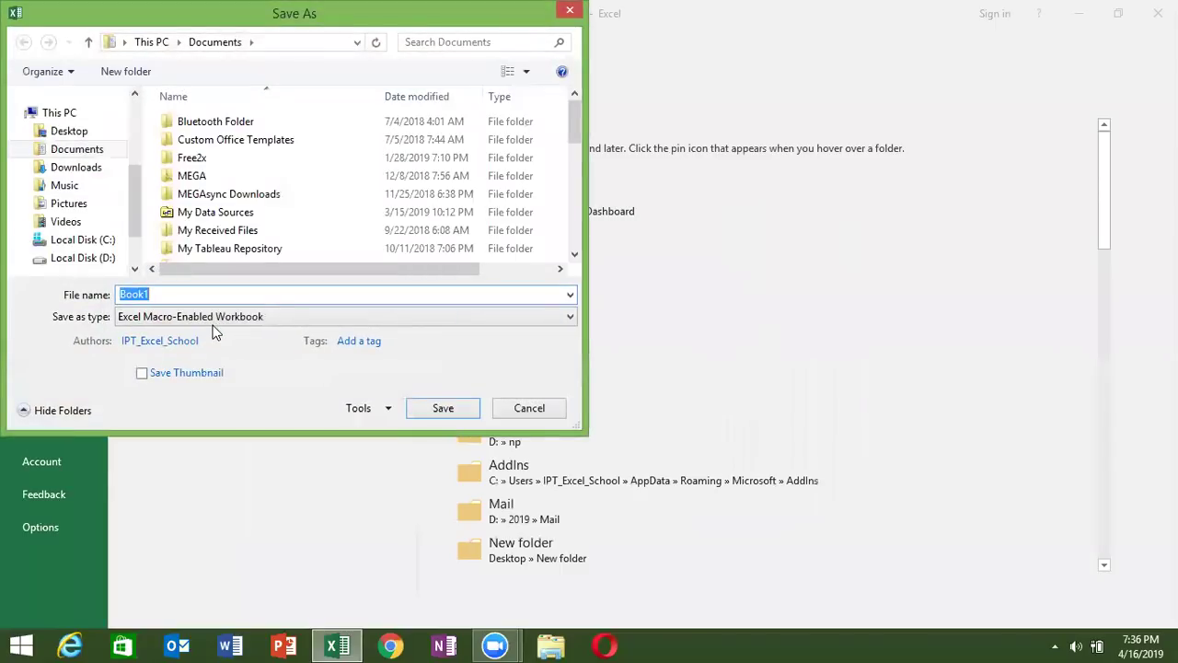
left_click(216, 317)
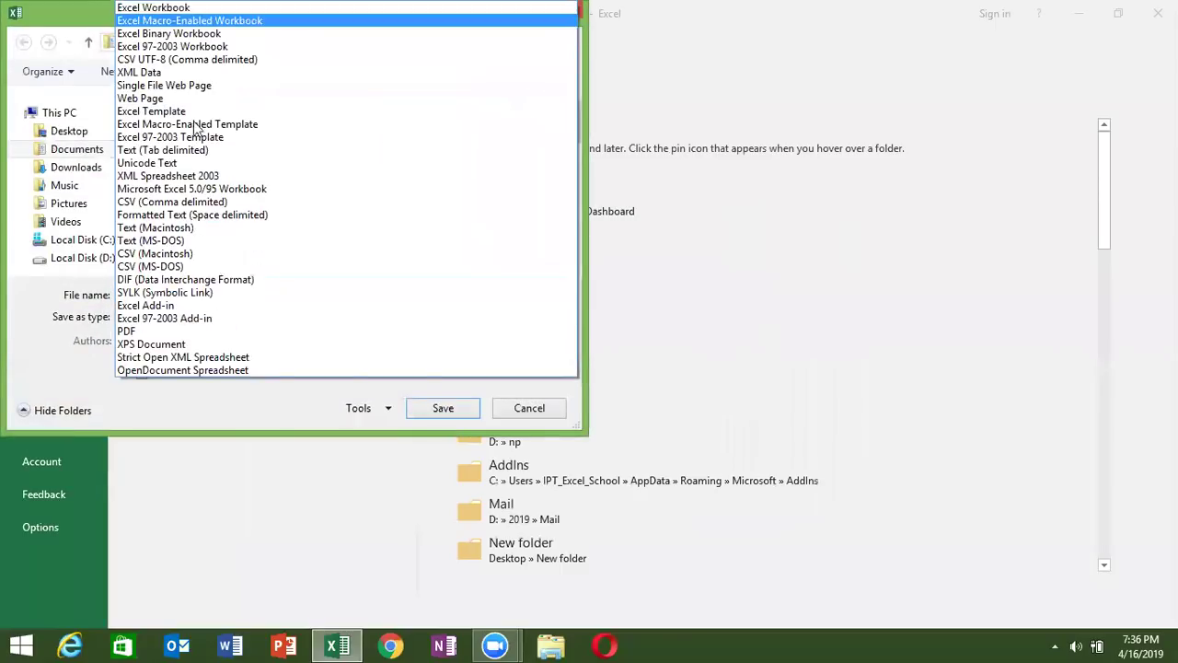
left_click(175, 8)
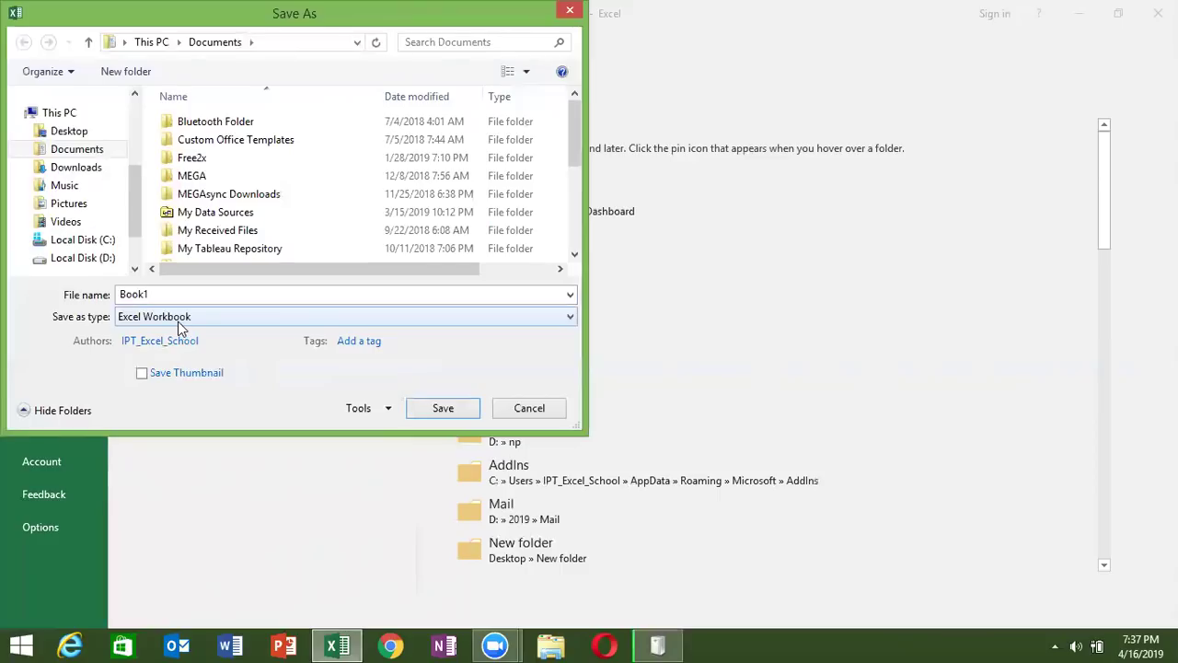
left_click(178, 321)
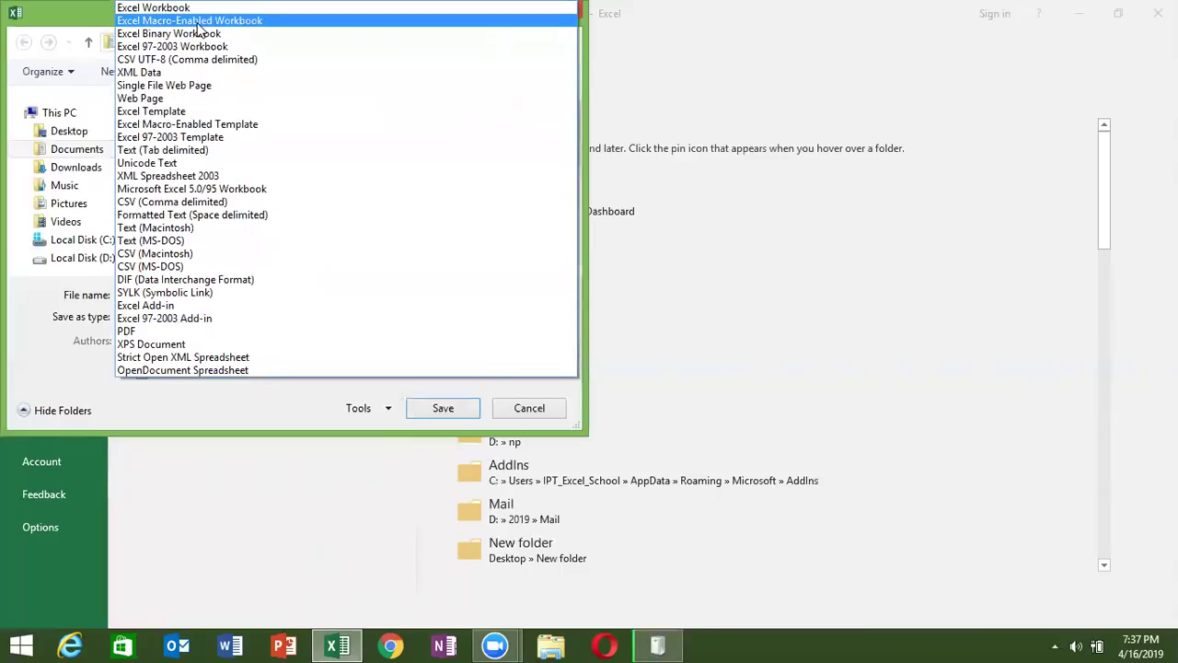
left_click(198, 22)
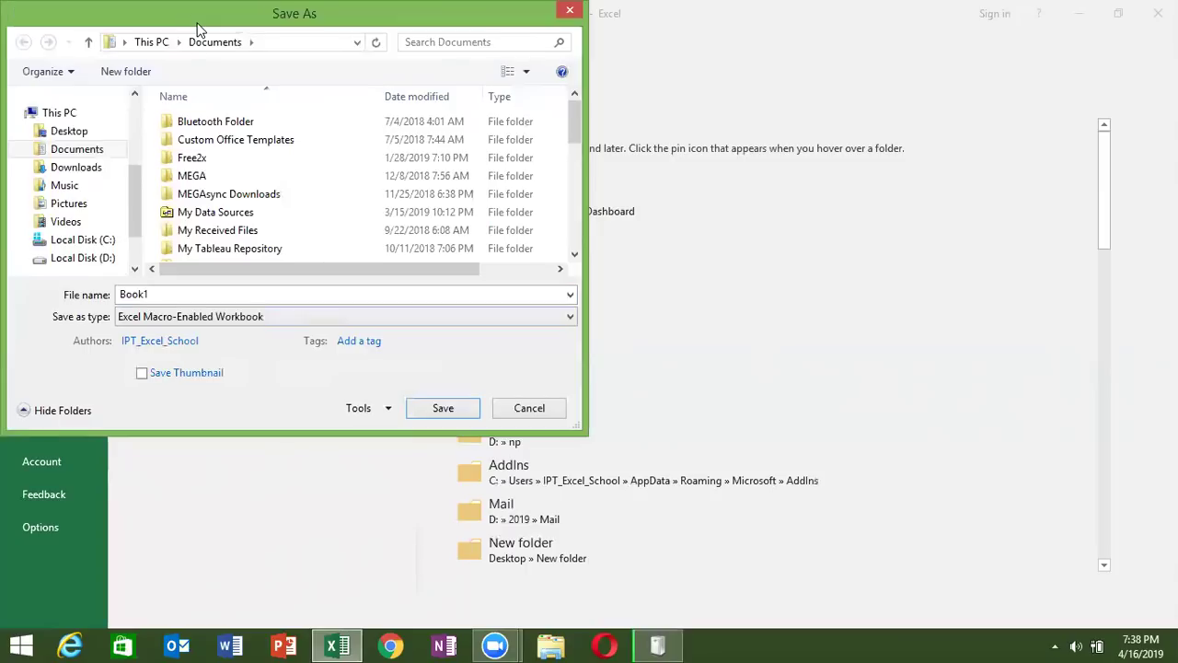
key("Escape")
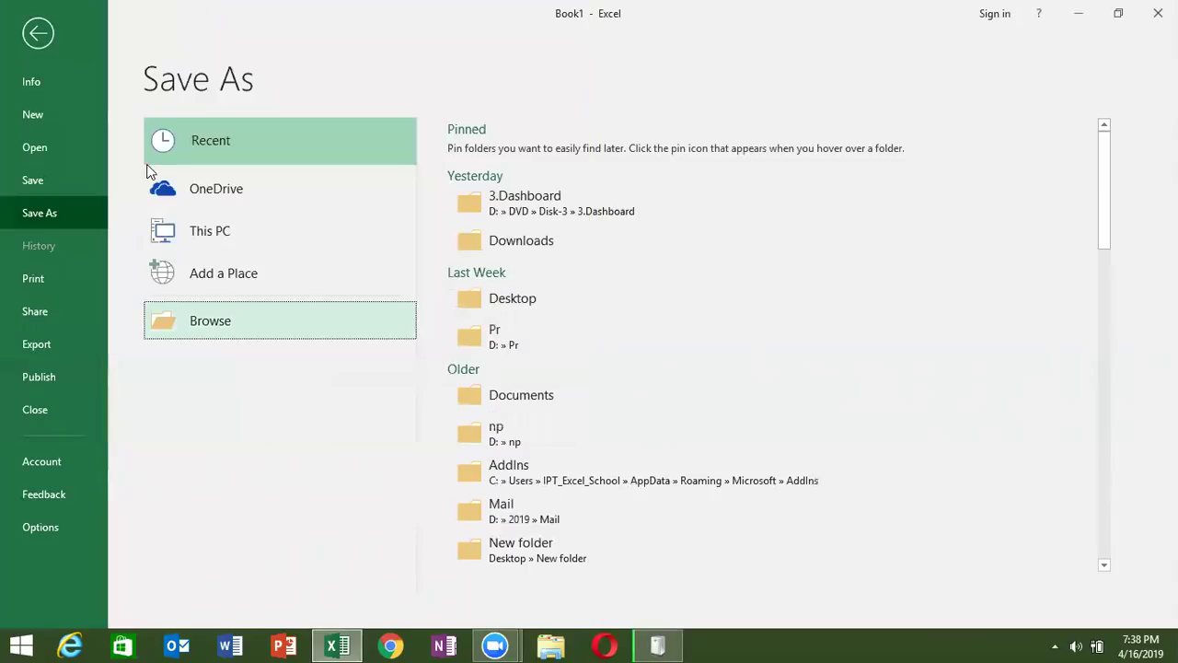
Step: Show Excel Options' Save category: default format Excel Macro-Enabled Workbook, AutoRecover every 10 minutes
left_click(61, 523)
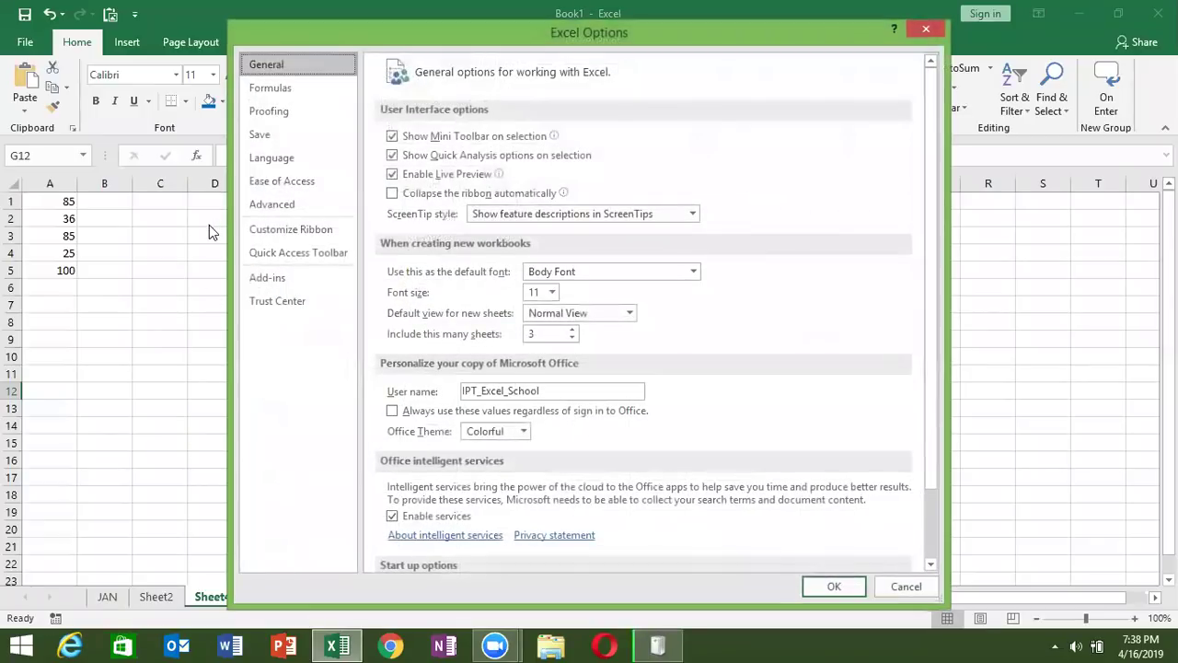
left_click(285, 136)
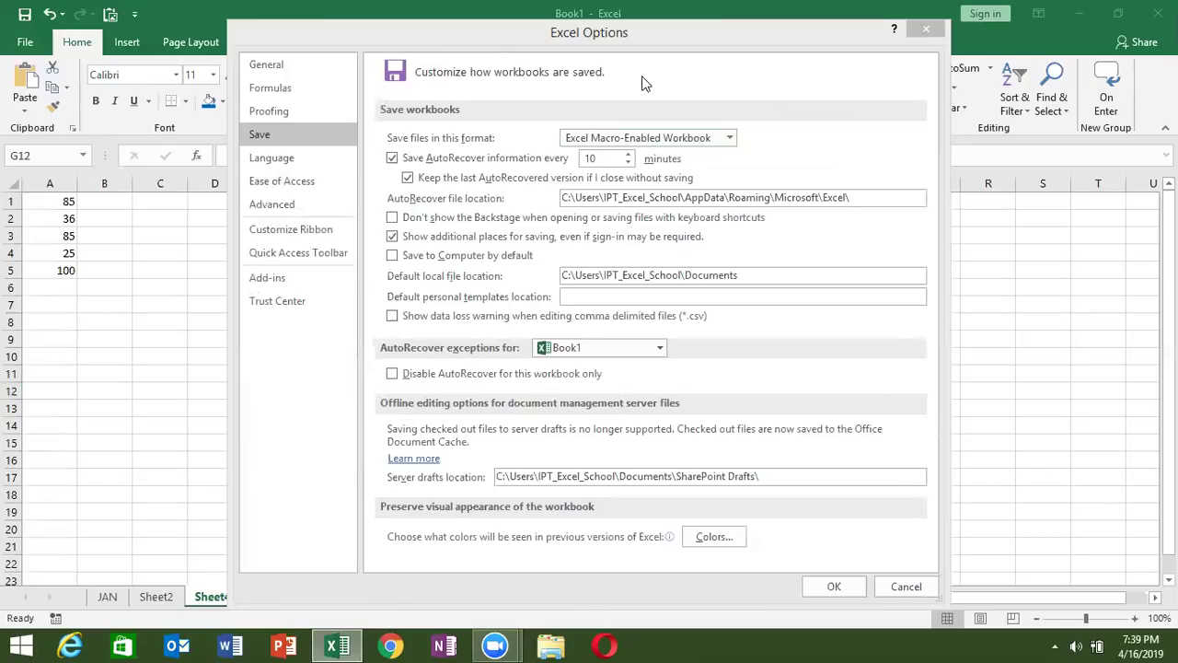
left_click(519, 159)
Step: Select part of the AutoRecover file location path, then list workbooks for AutoRecover exceptions
left_click(607, 200)
key("shift+Right")
key("shift+Right")
key("shift+Right")
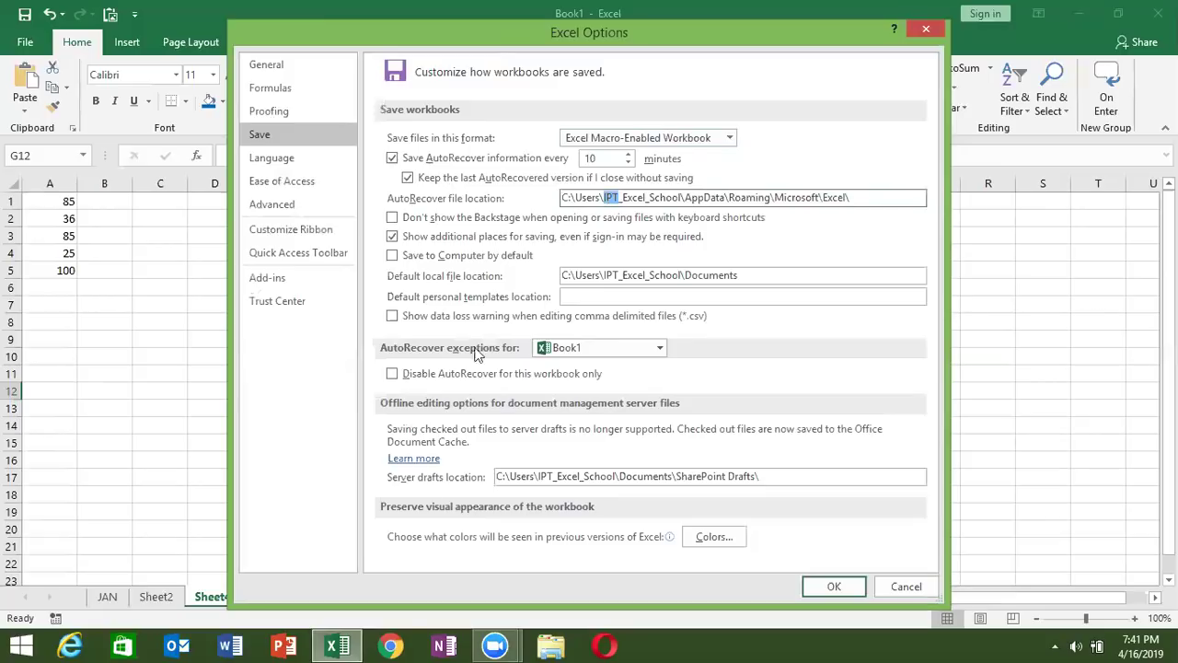
left_click(588, 349)
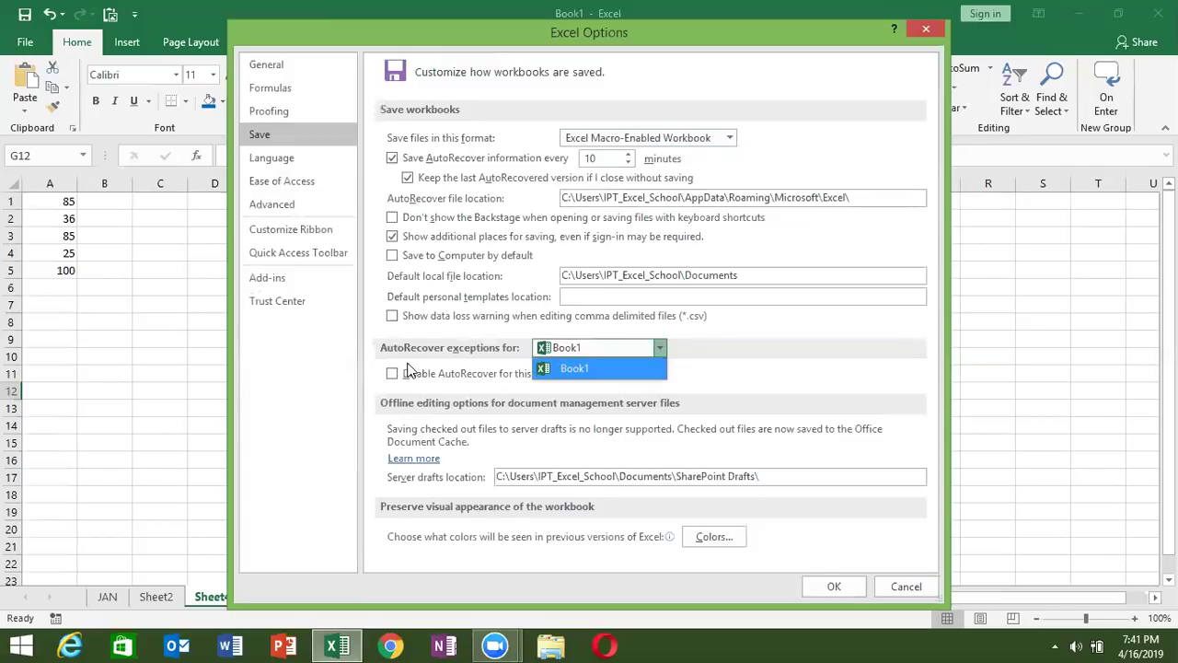
left_click(490, 286)
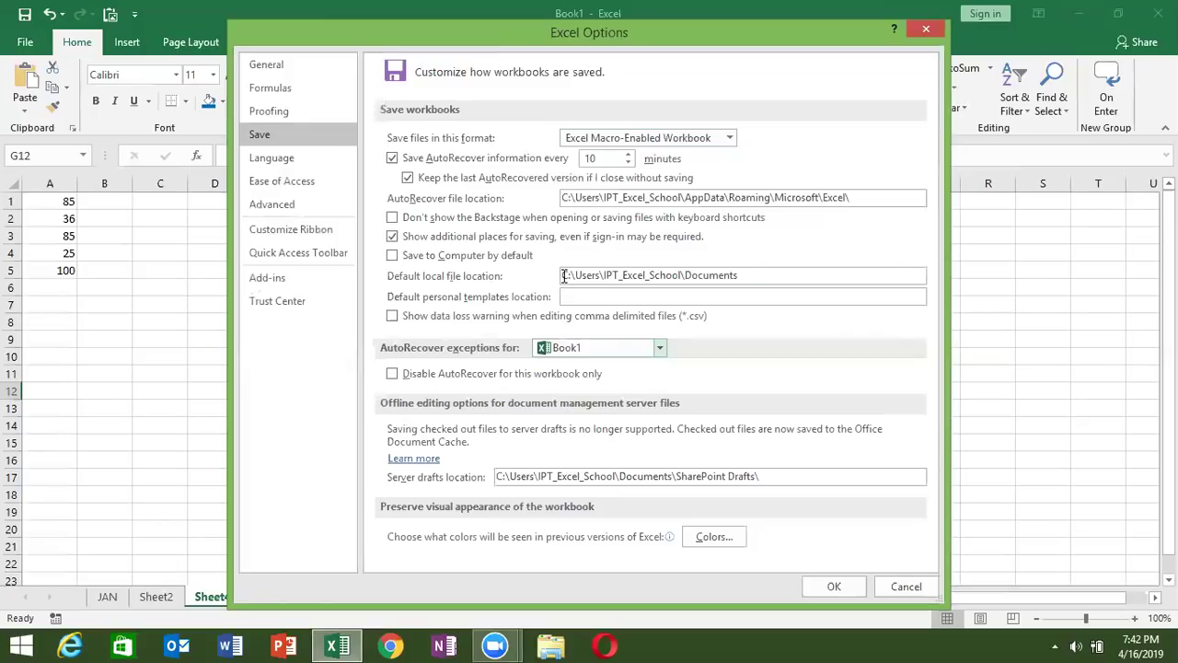
double_click(564, 275)
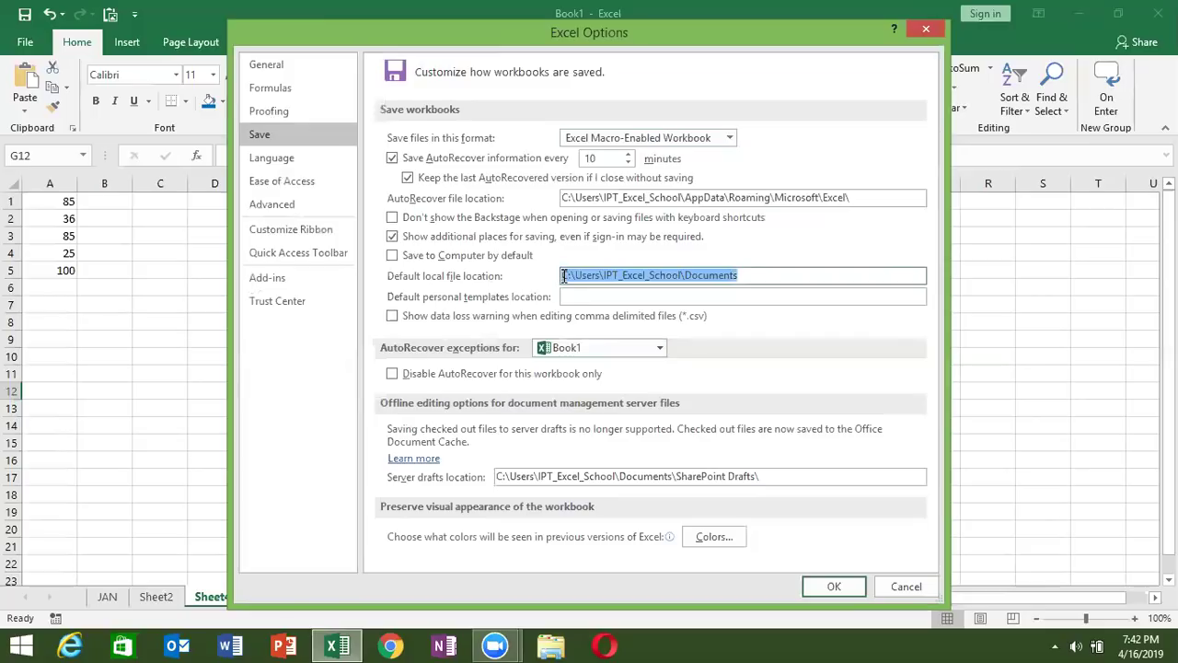
left_click(563, 275)
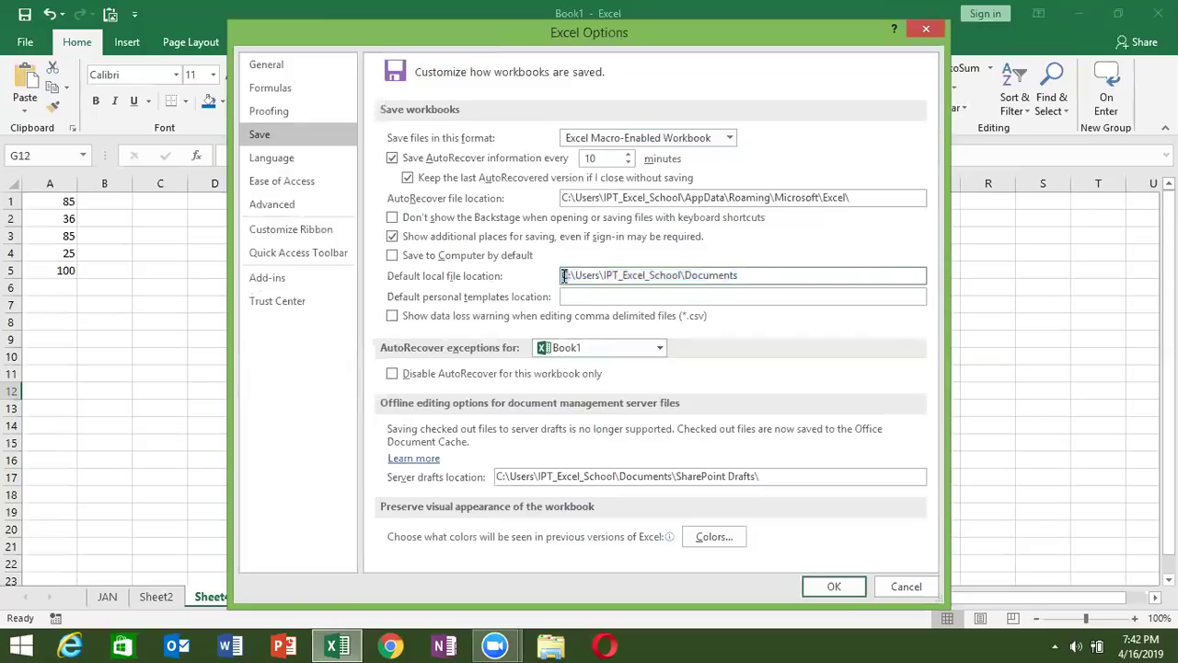
double_click(563, 275)
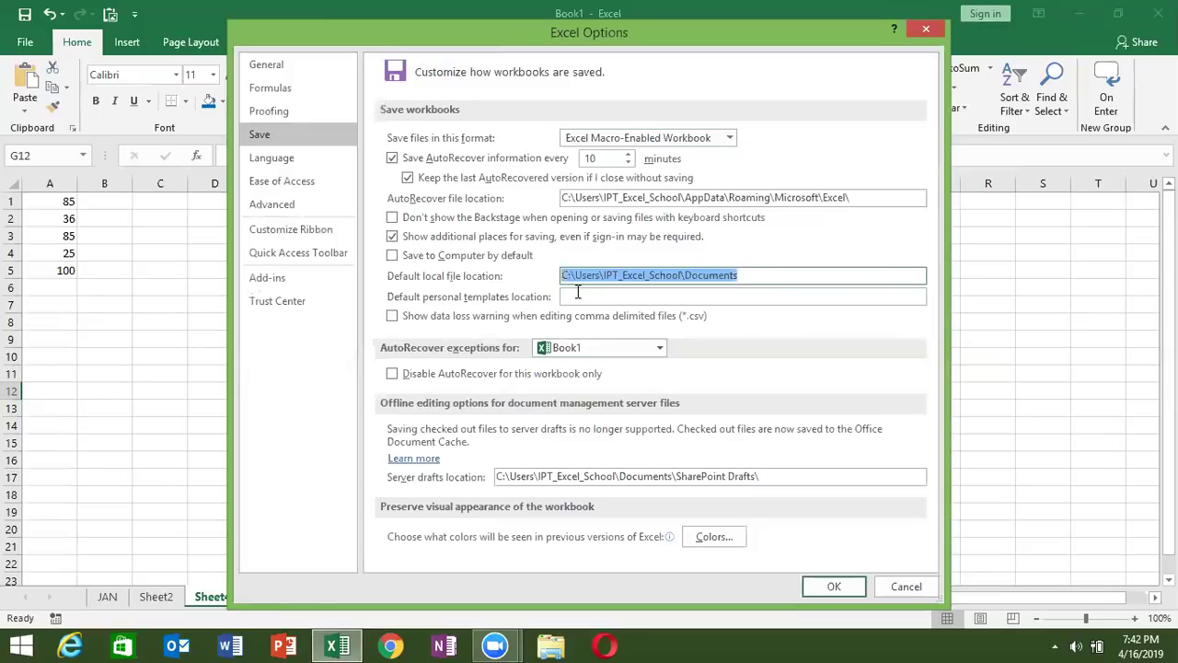
left_click(272, 158)
left_click(273, 180)
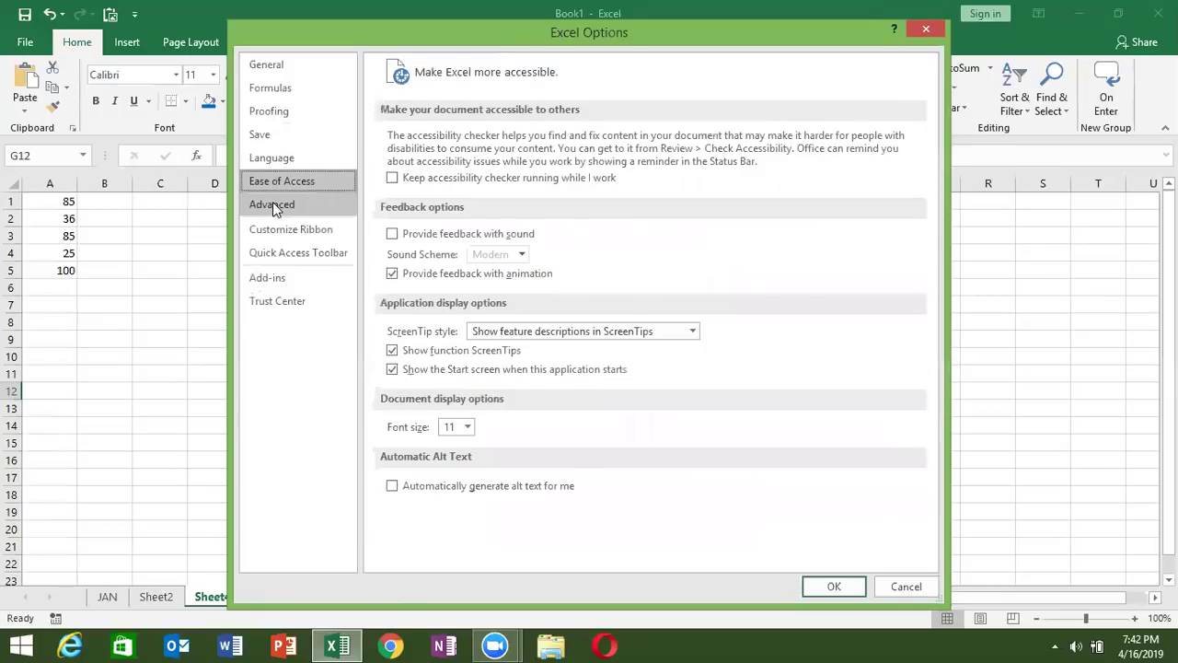
left_click(273, 204)
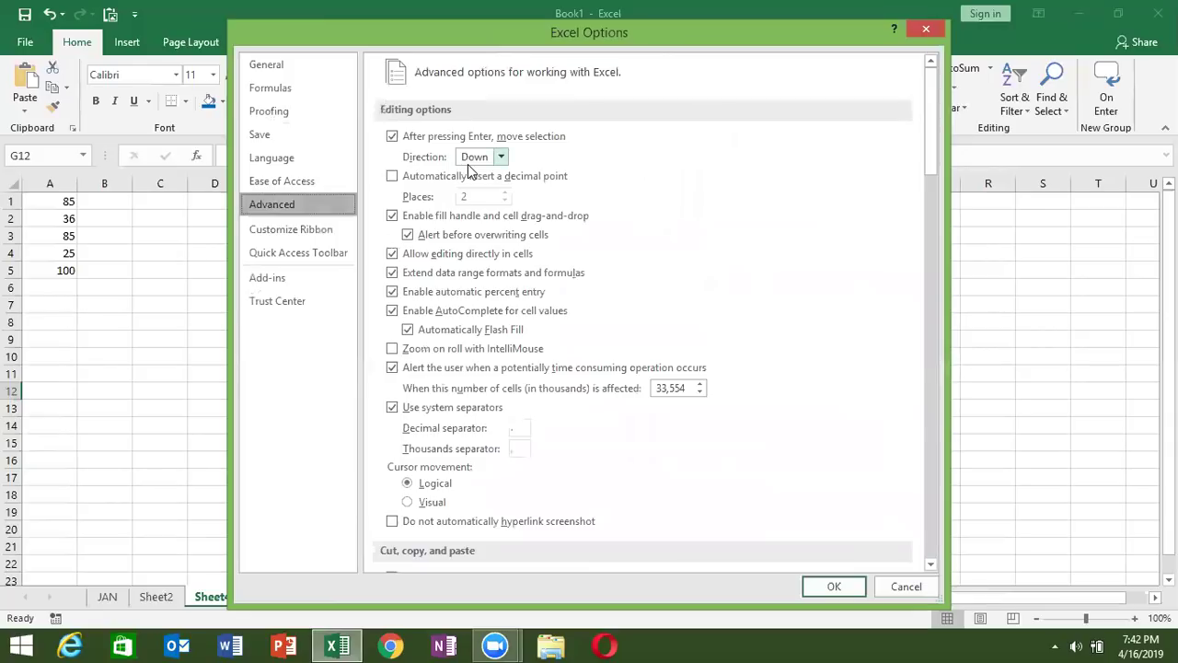
left_click(470, 158)
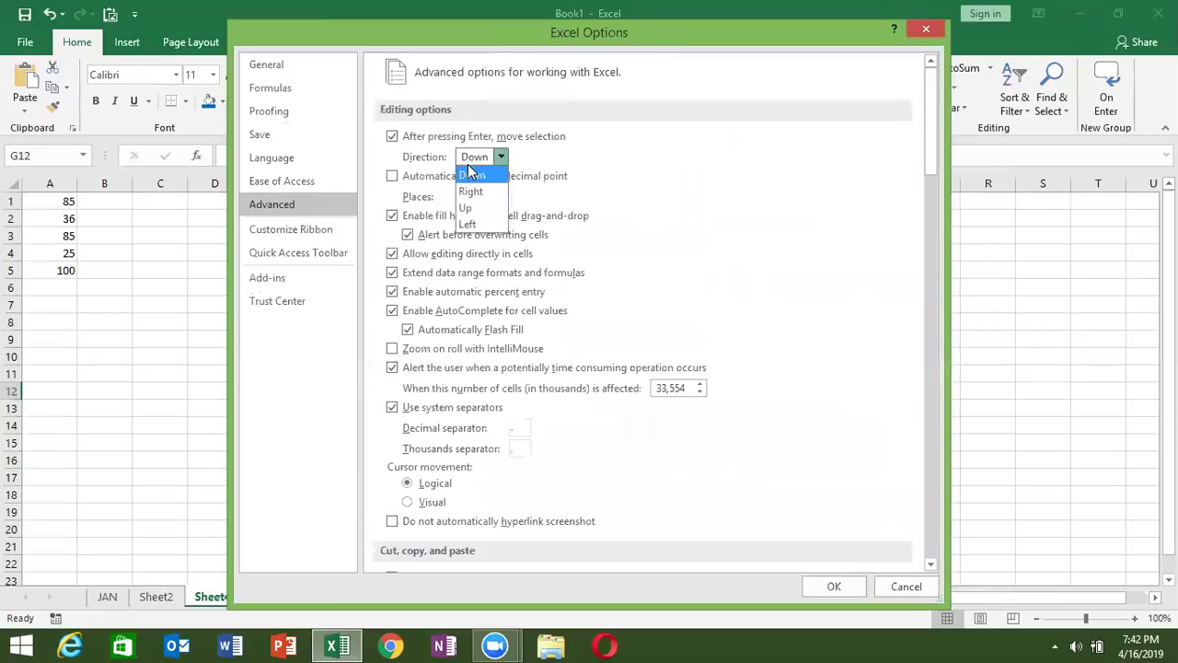
left_click(470, 174)
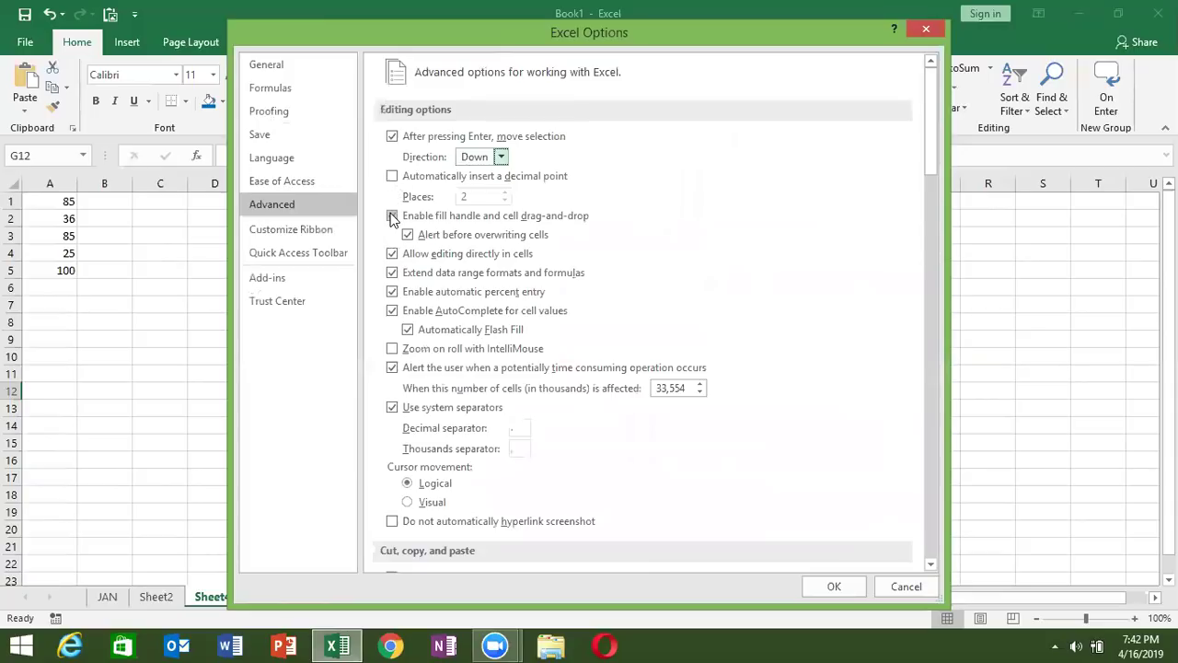
Step: Scroll the Advanced options to the General section and open Edit Custom Lists
mouse_move(931, 156)
left_mouse_down()
mouse_move(922, 261)
mouse_move(892, 347)
mouse_move(866, 497)
left_mouse_up()
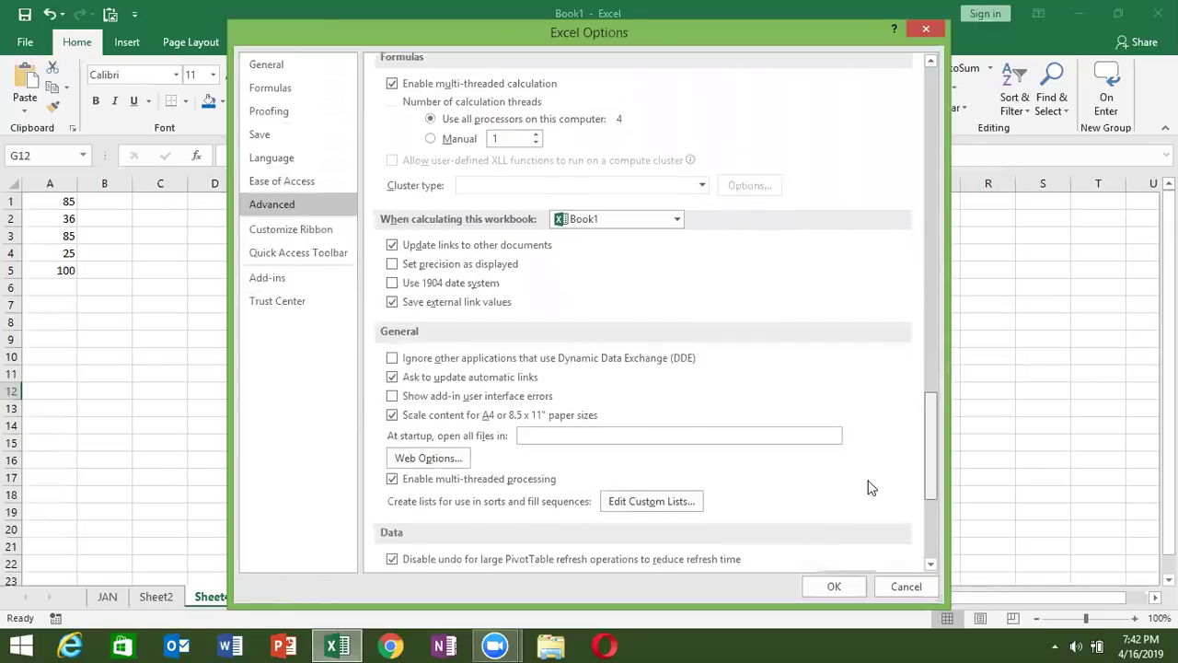
left_click(645, 396)
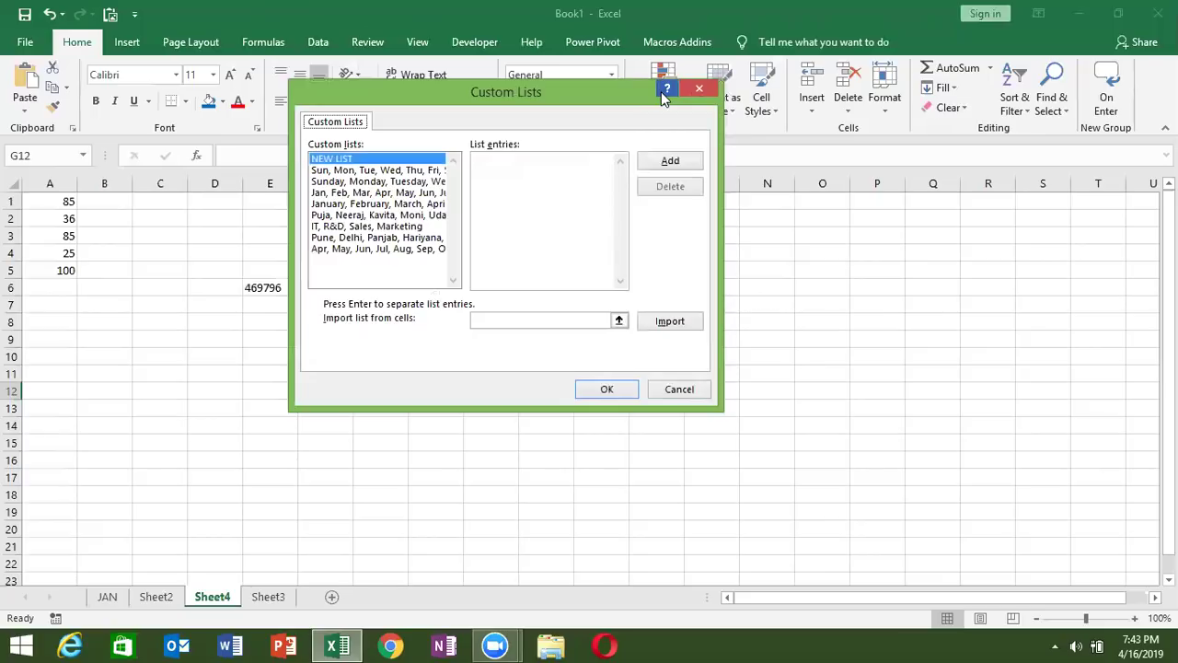
Step: Review the custom lists' entries: weekdays, months, names, departments and places
left_click(385, 171)
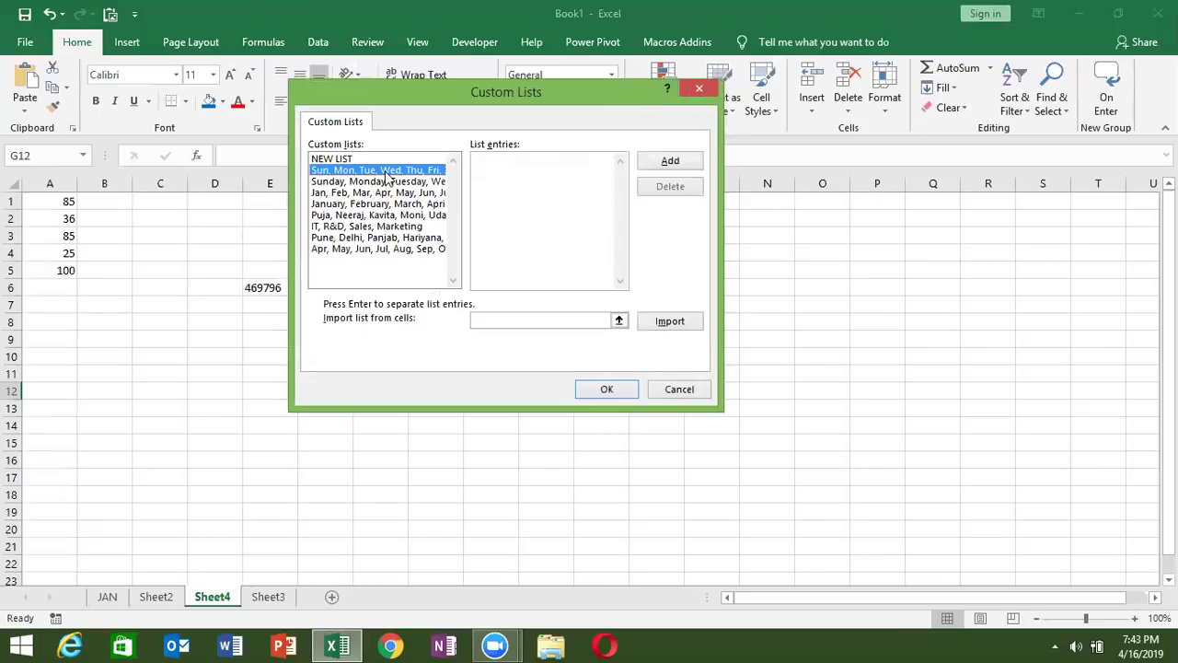
left_click(379, 195)
left_click(375, 204)
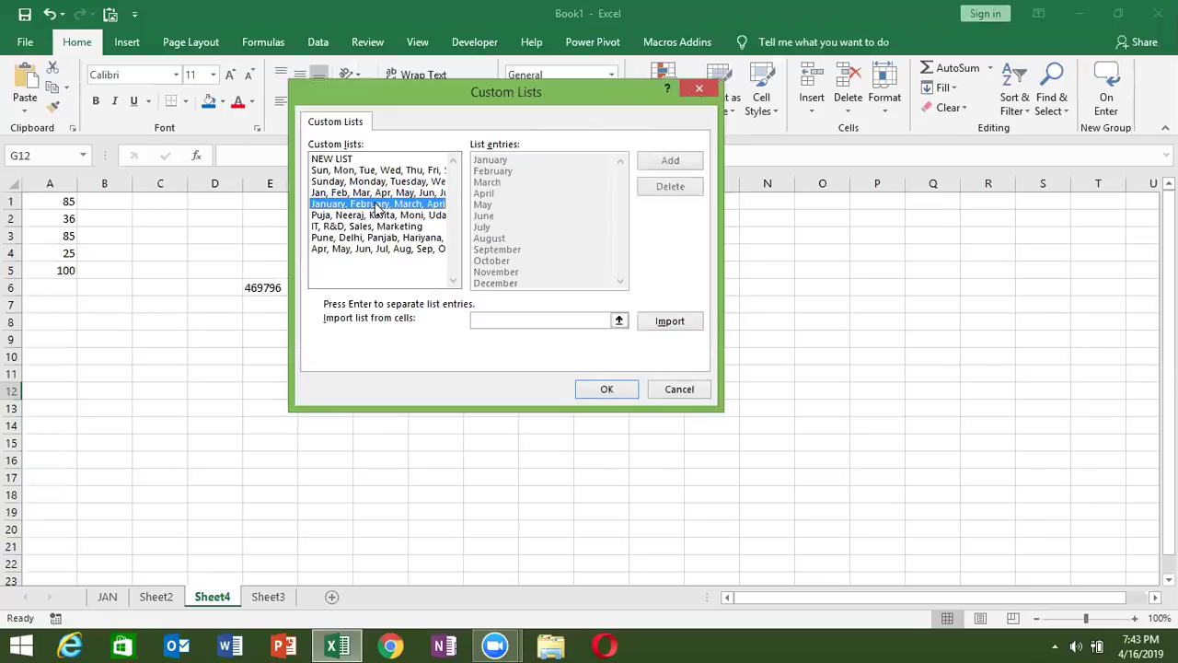
left_click(374, 216)
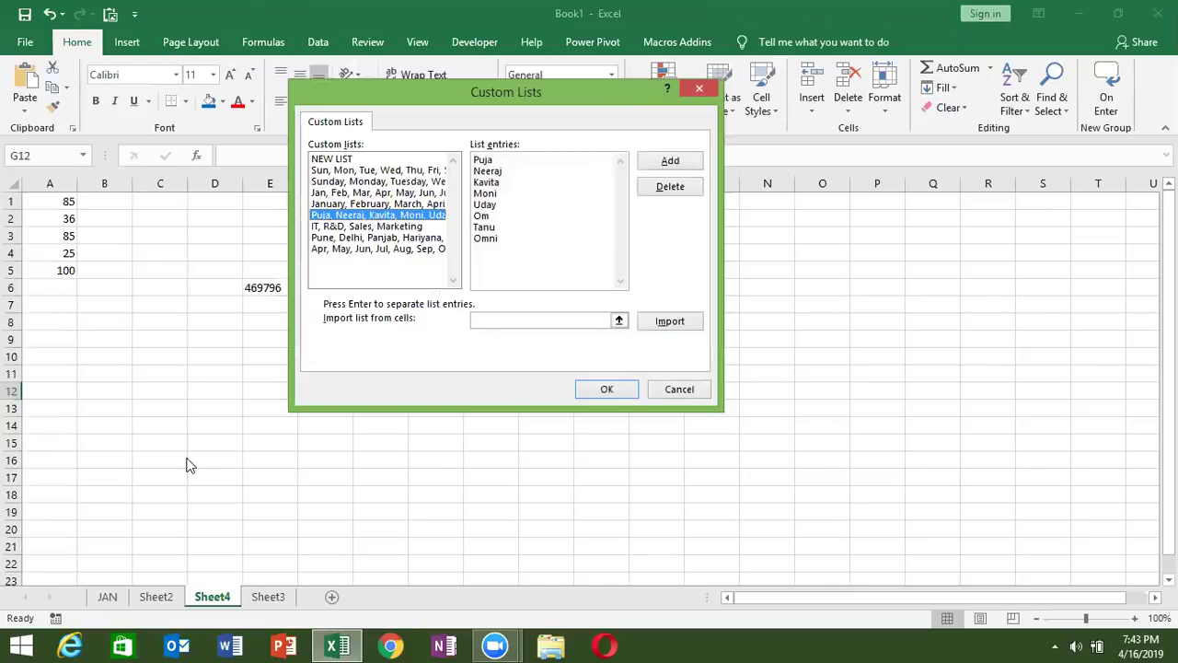
left_click(328, 228)
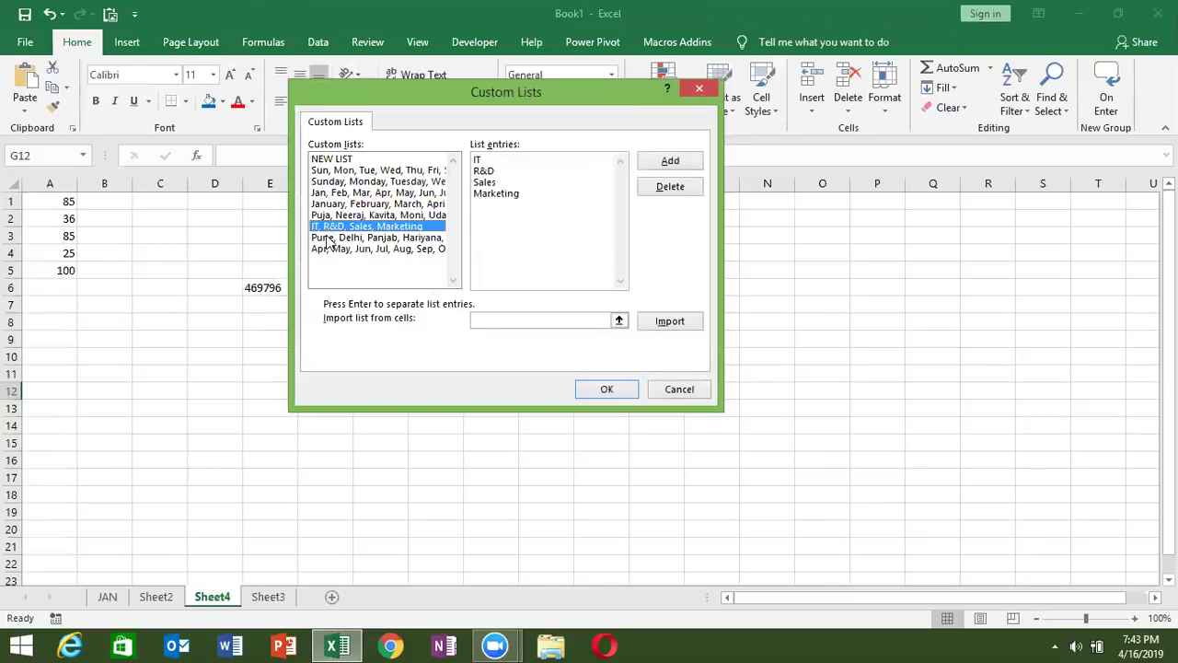
left_click(328, 238)
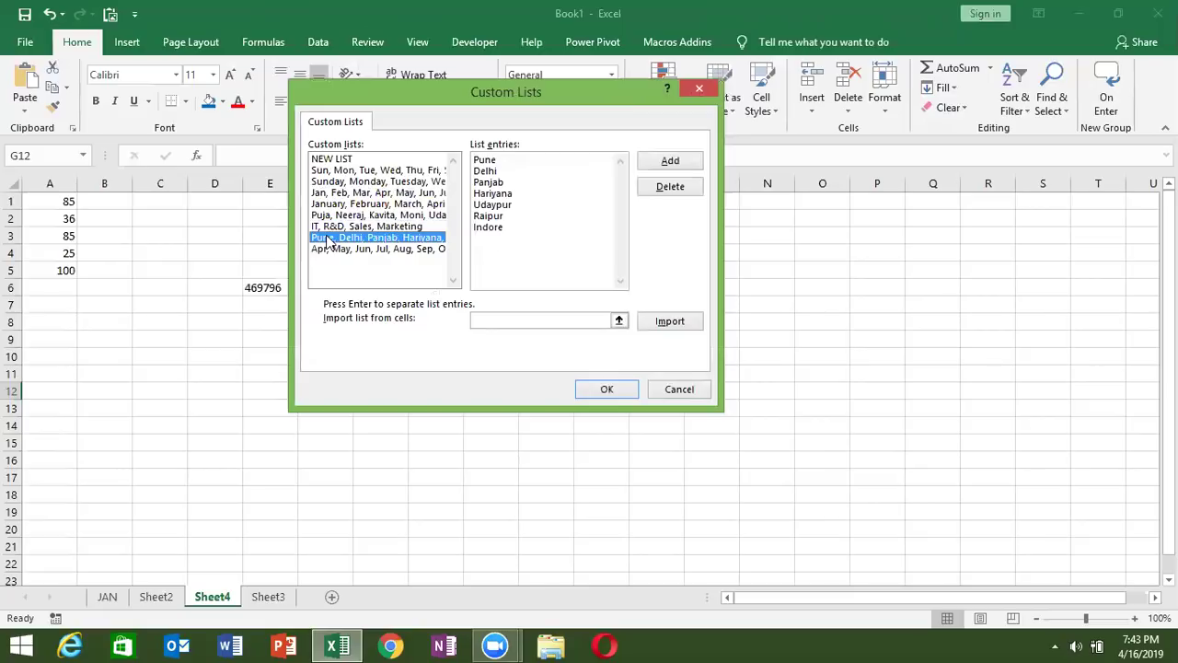
Step: Revisit the department and names lists, select NEW LIST, and cancel Excel Options
left_click(330, 227)
left_click(330, 216)
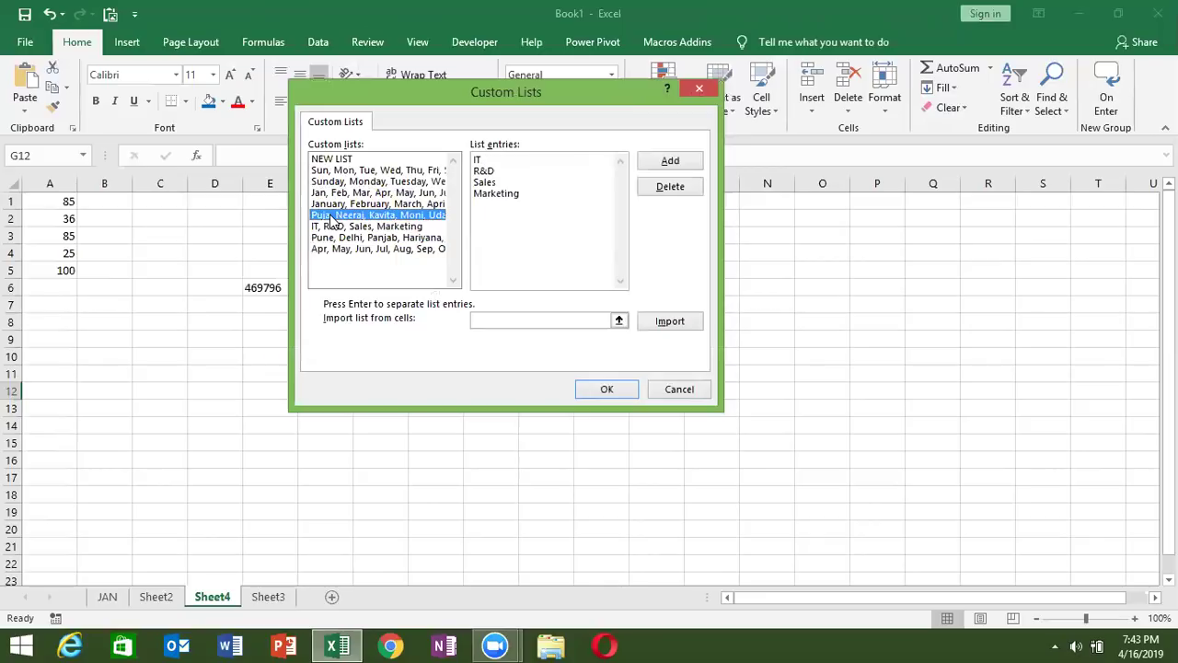
left_click(340, 159)
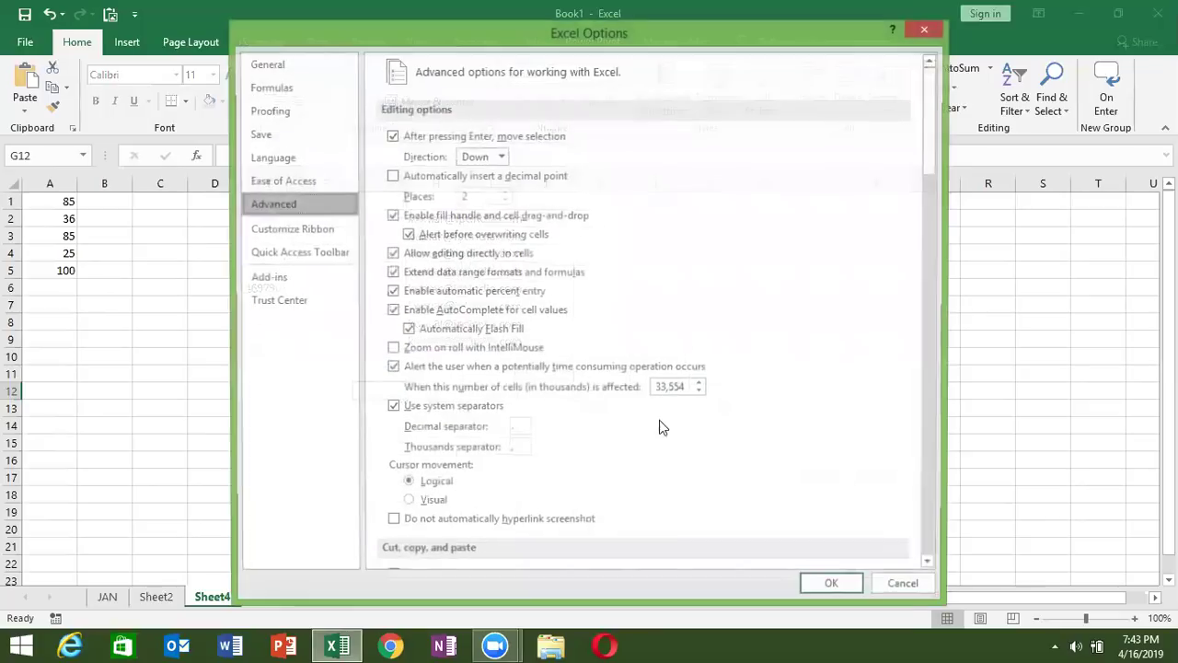
left_click(903, 588)
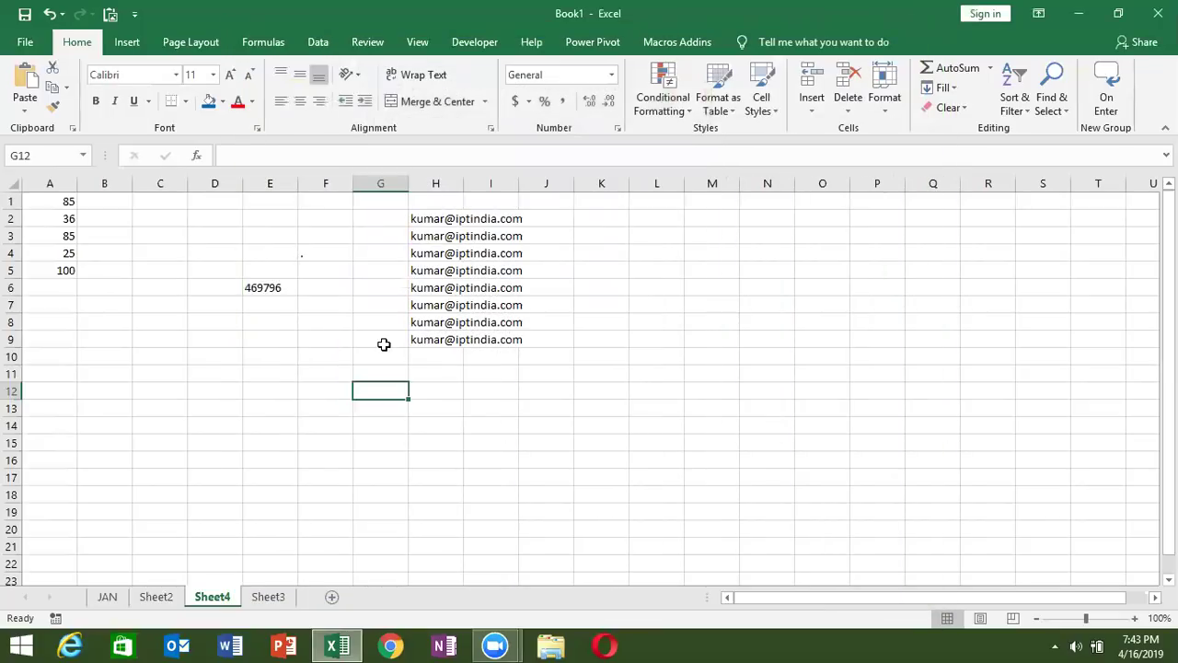
Step: Enter the first name of the custom names list in C2 and fill it down to C9
left_click(168, 213)
type("Puja")
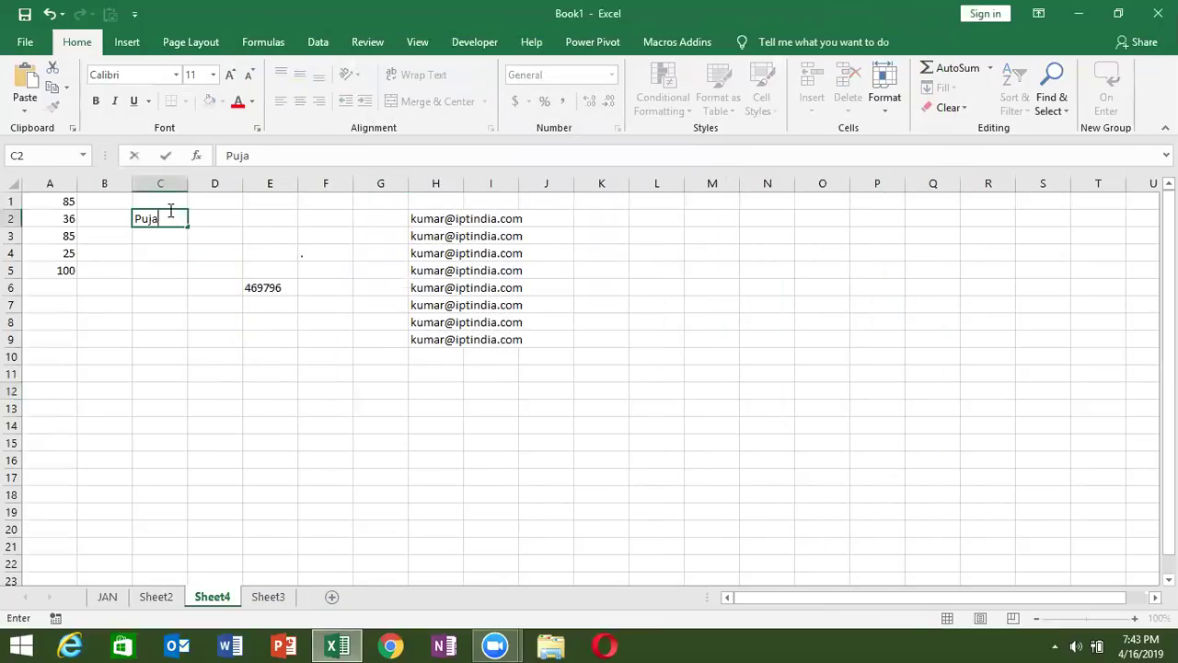
key("Return")
left_click(174, 221)
left_click_drag(187, 226, 186, 345)
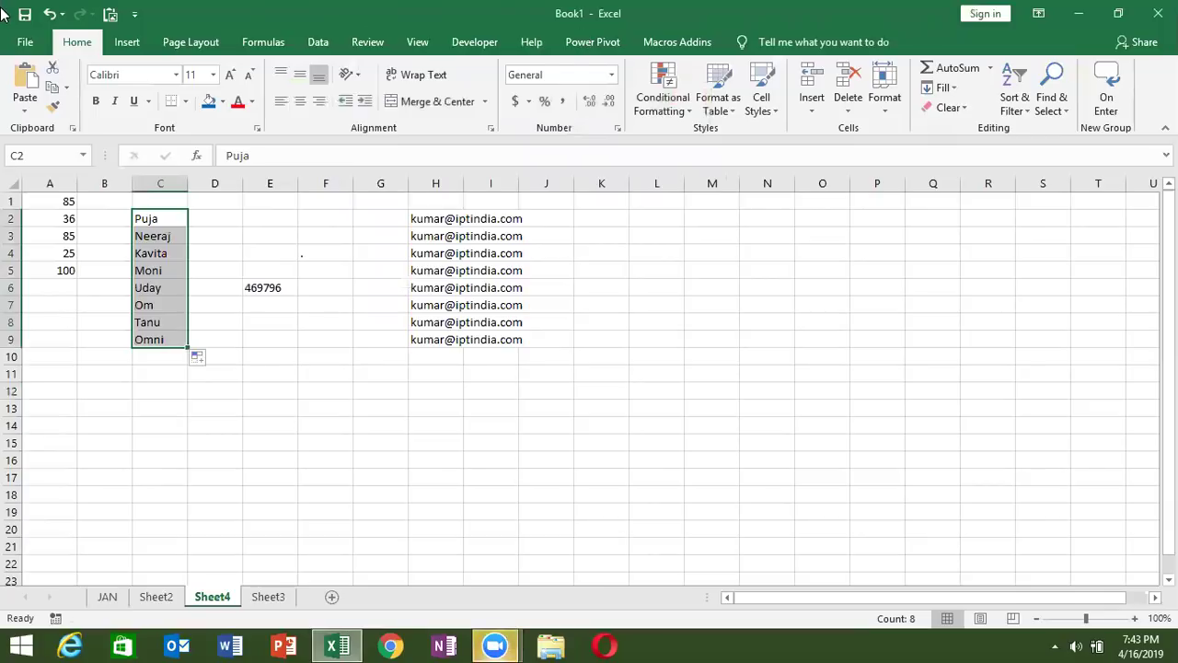
left_click(25, 42)
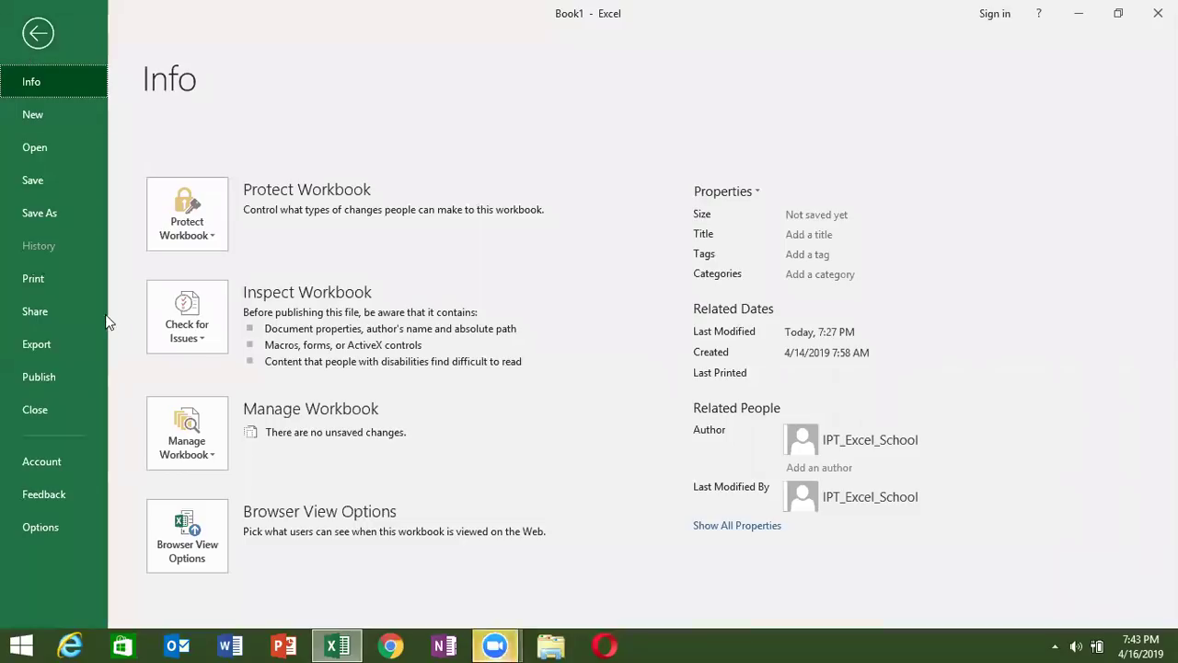
left_click(41, 528)
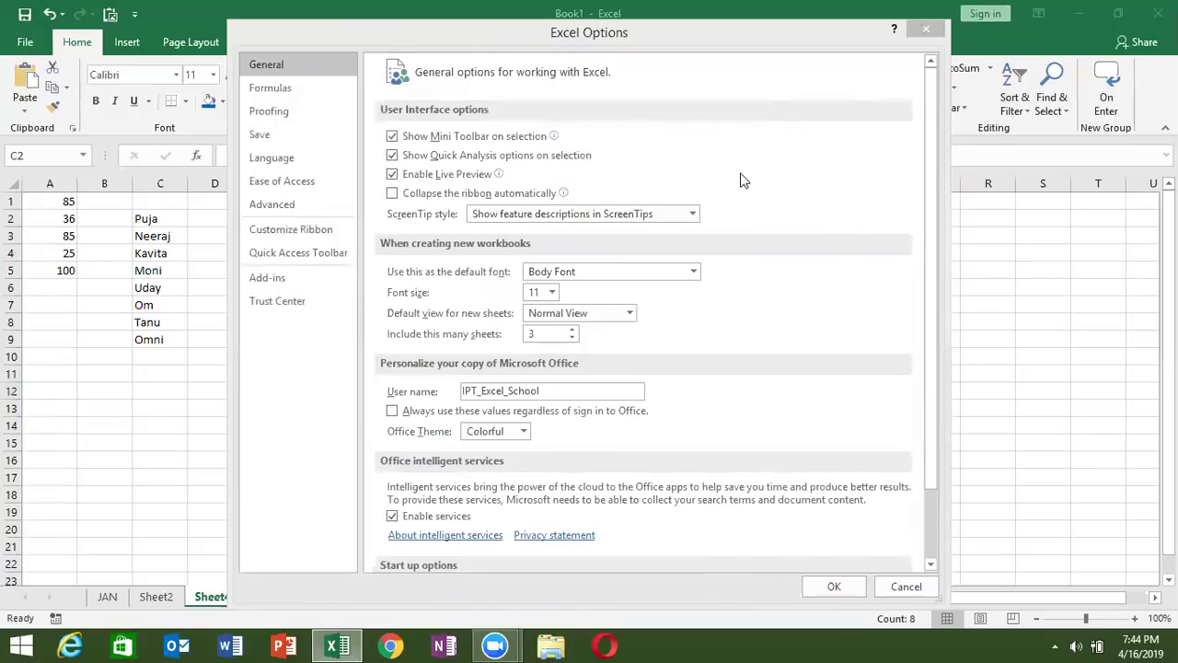
left_click(286, 141)
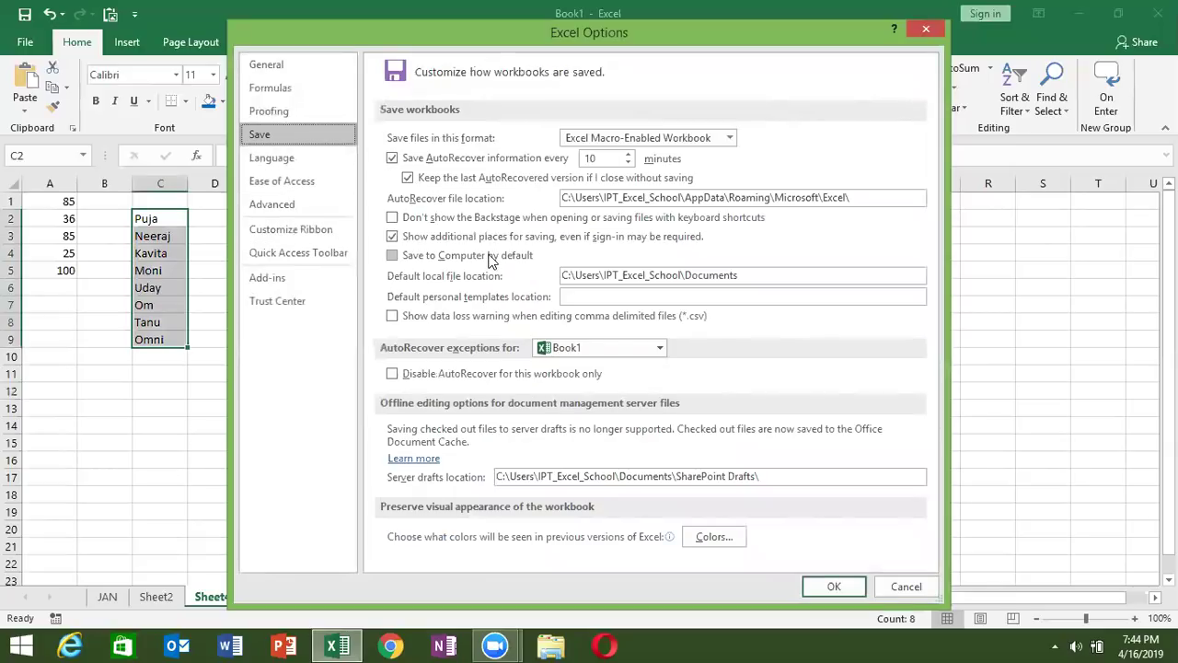
key("Escape")
left_click(23, 42)
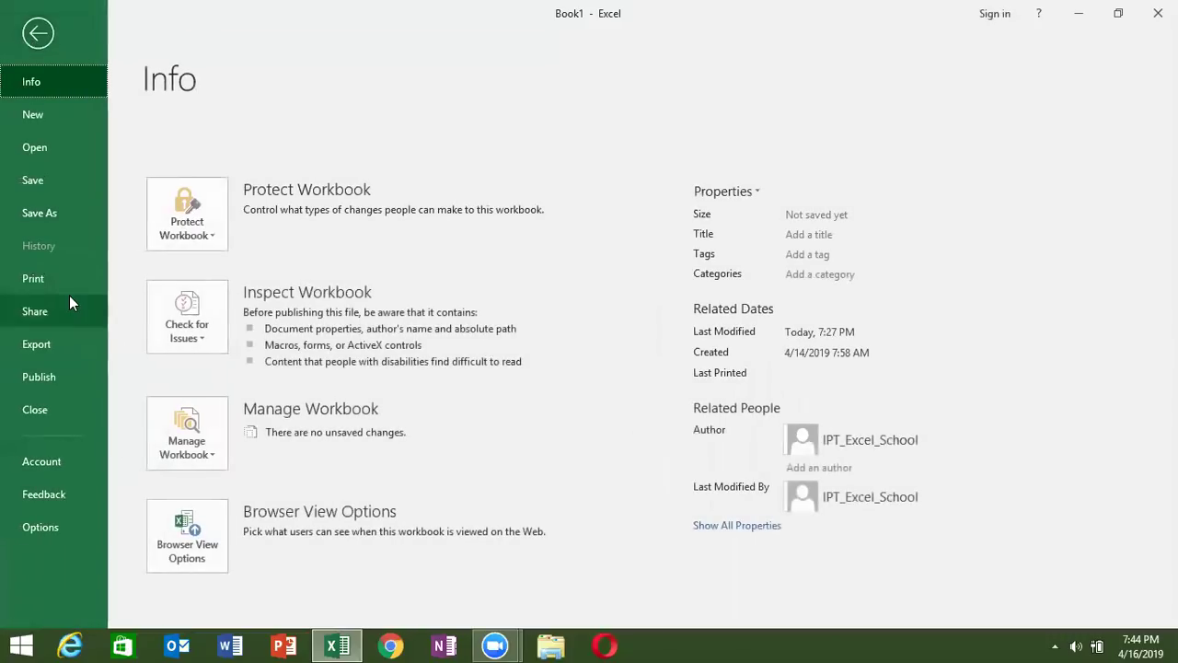
Step: Under Save As, browse to the 2019 folder on Local Disk (D:)
left_click(59, 215)
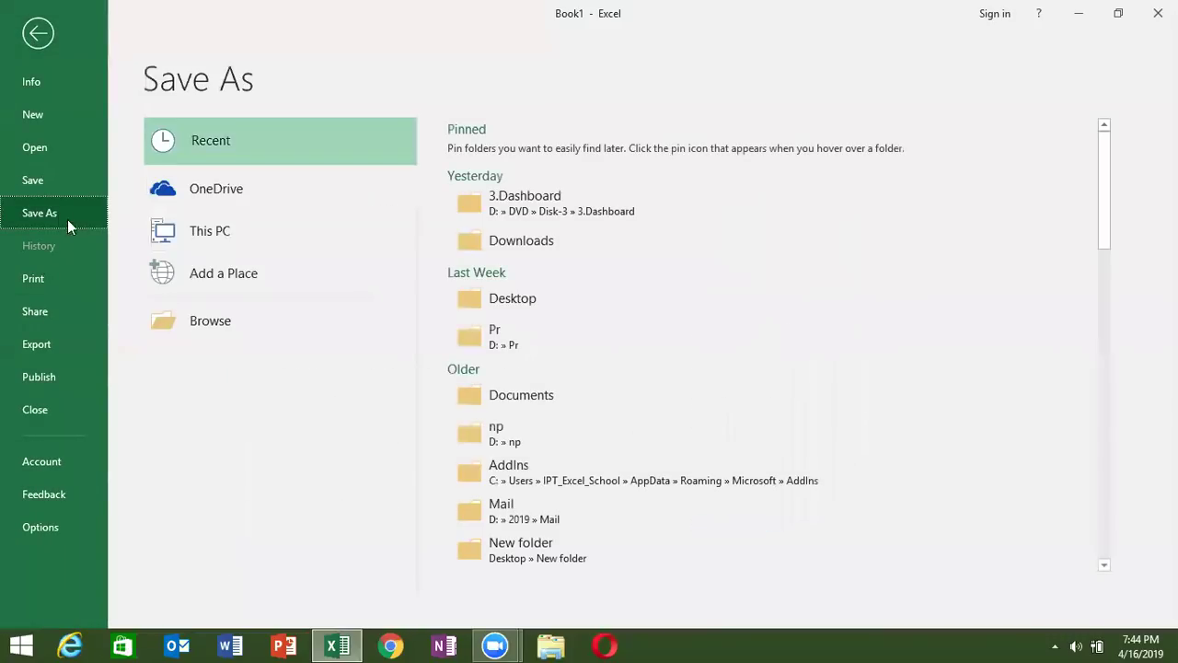
left_click(221, 333)
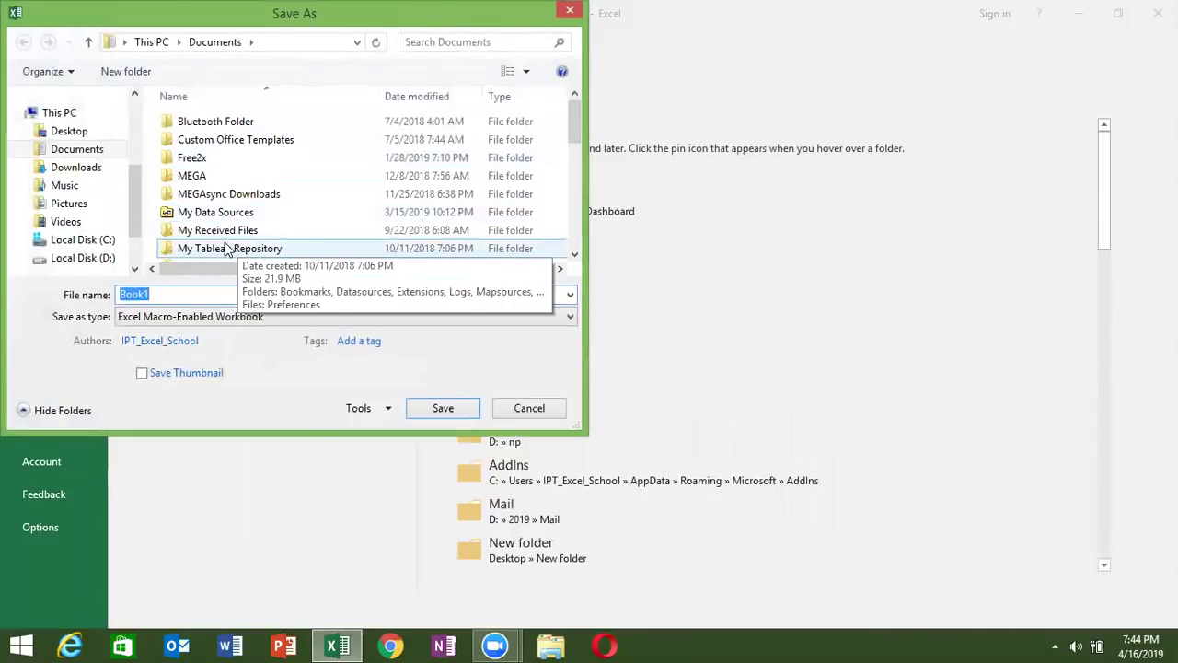
scroll(138, 221, "down", 1)
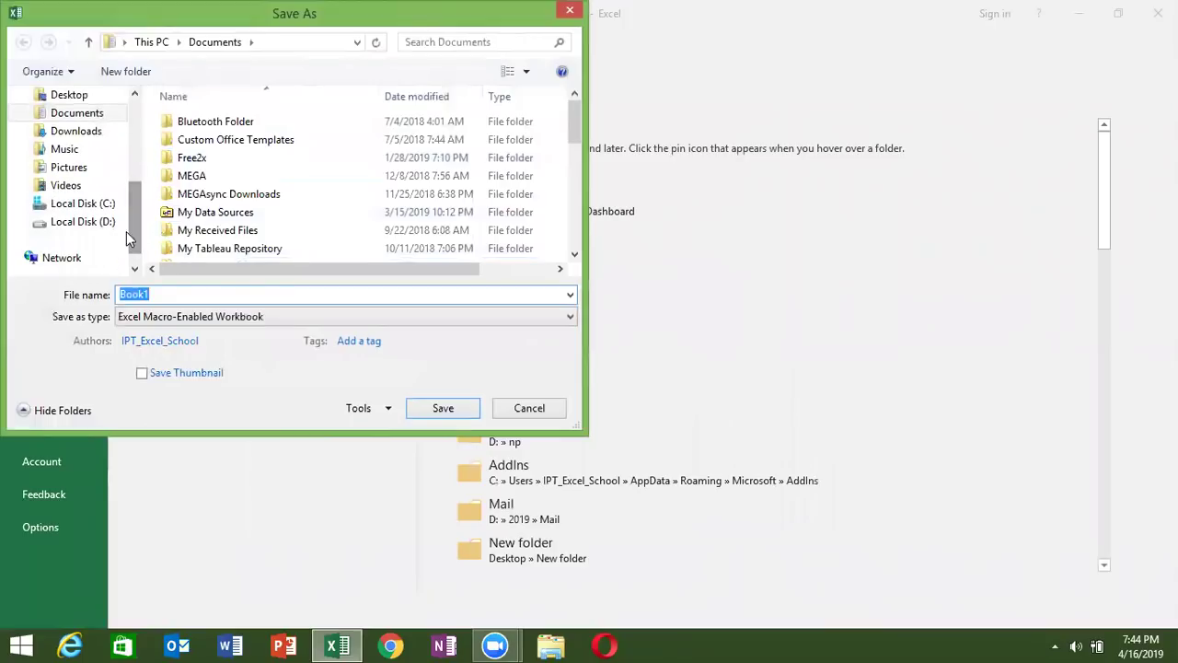
left_click(109, 224)
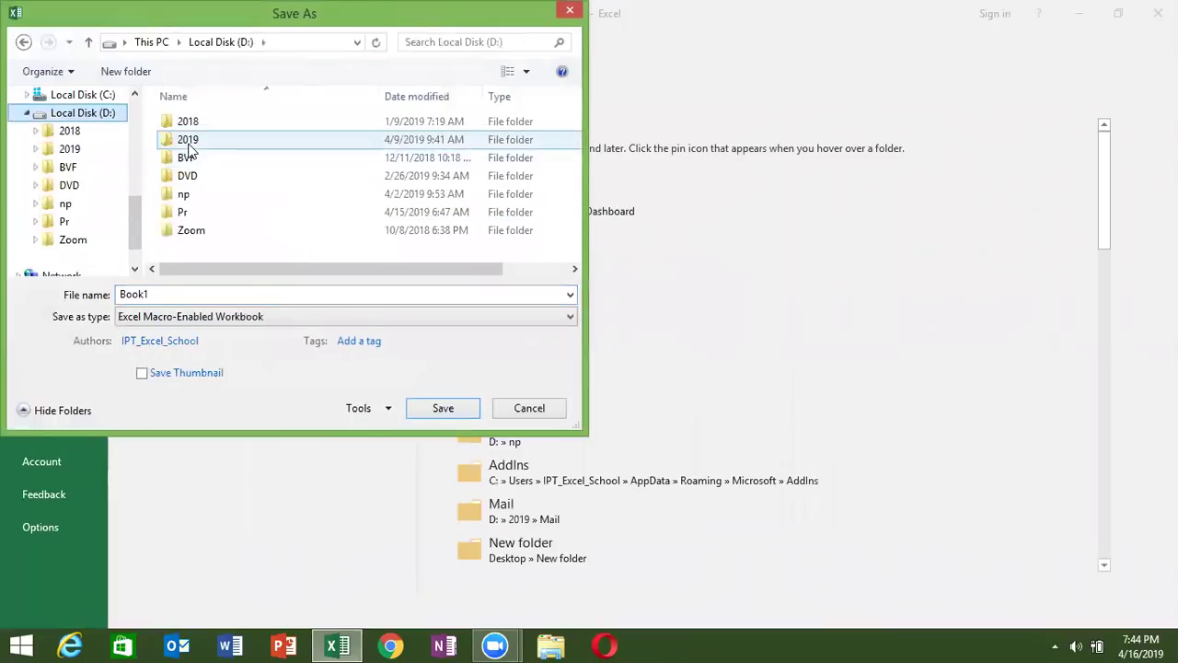
double_click(189, 140)
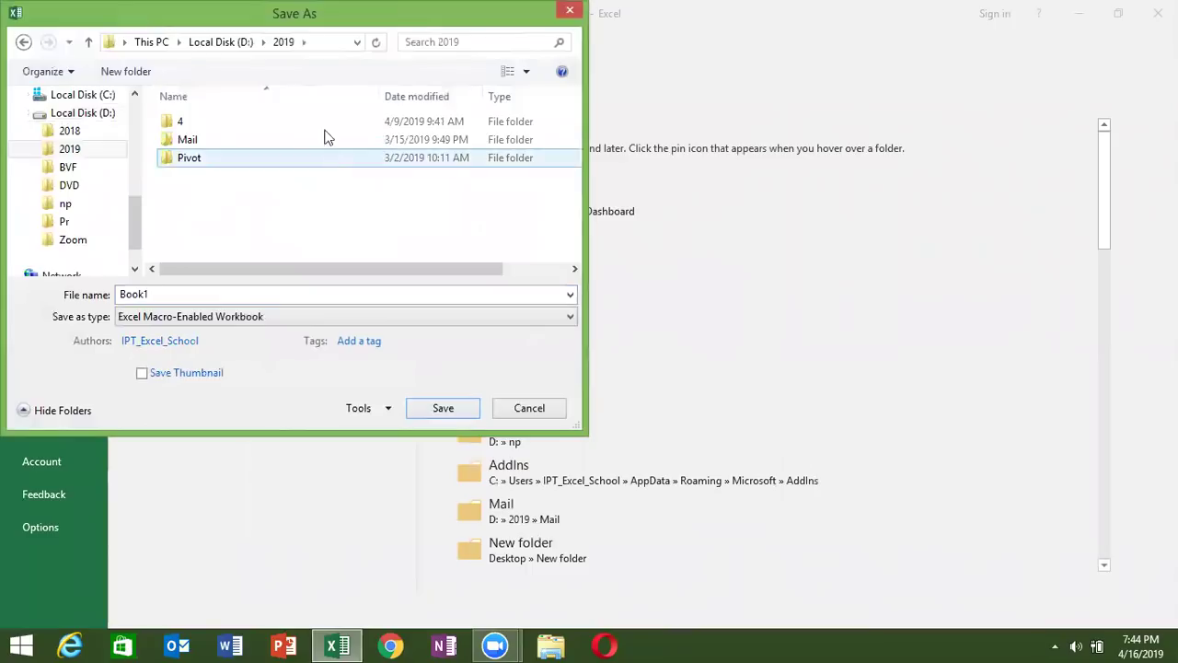
Step: Check the 2019 folder path in the address bar, then close the dialog without saving
left_click(335, 46)
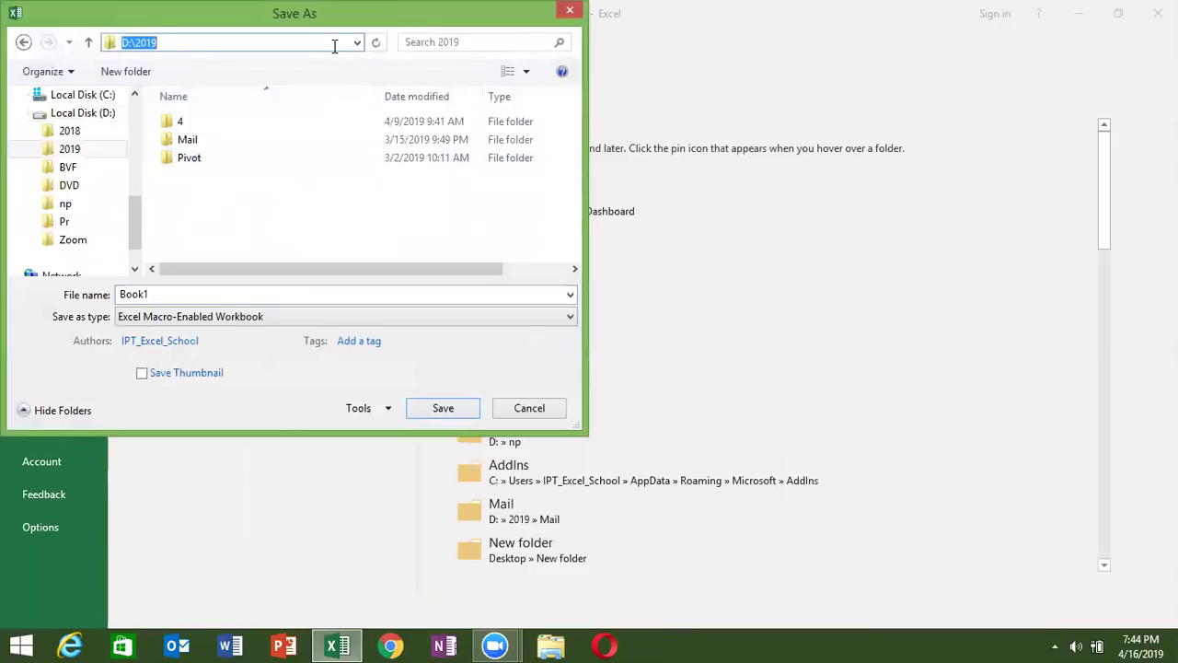
key("Escape")
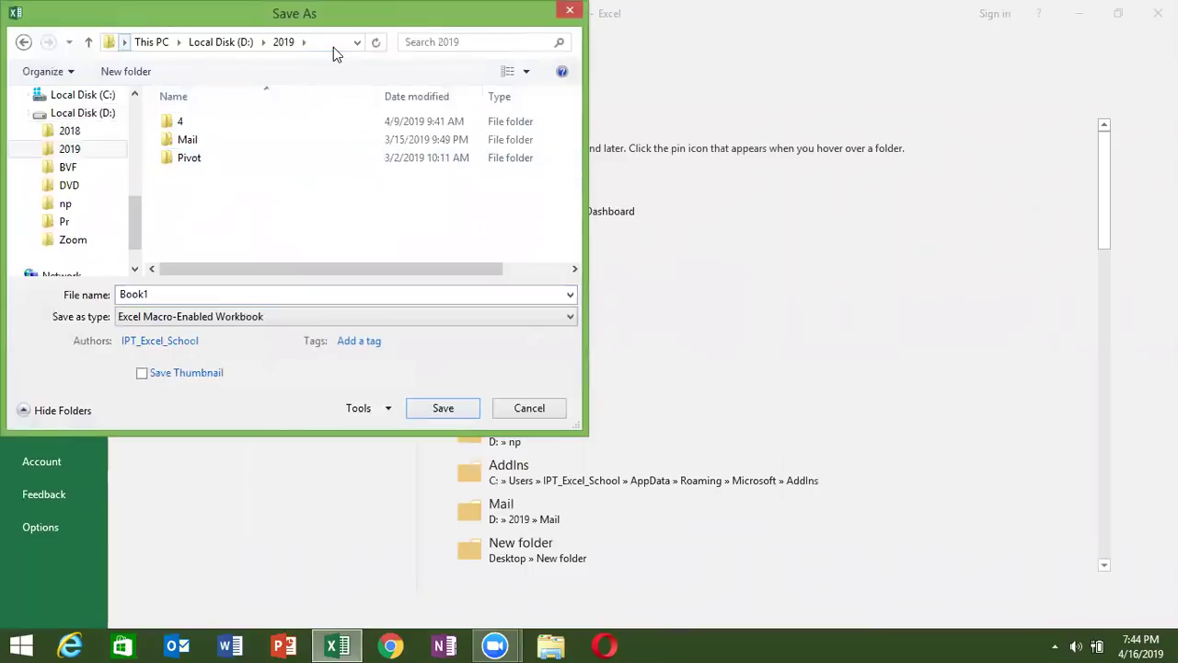
left_click(569, 11)
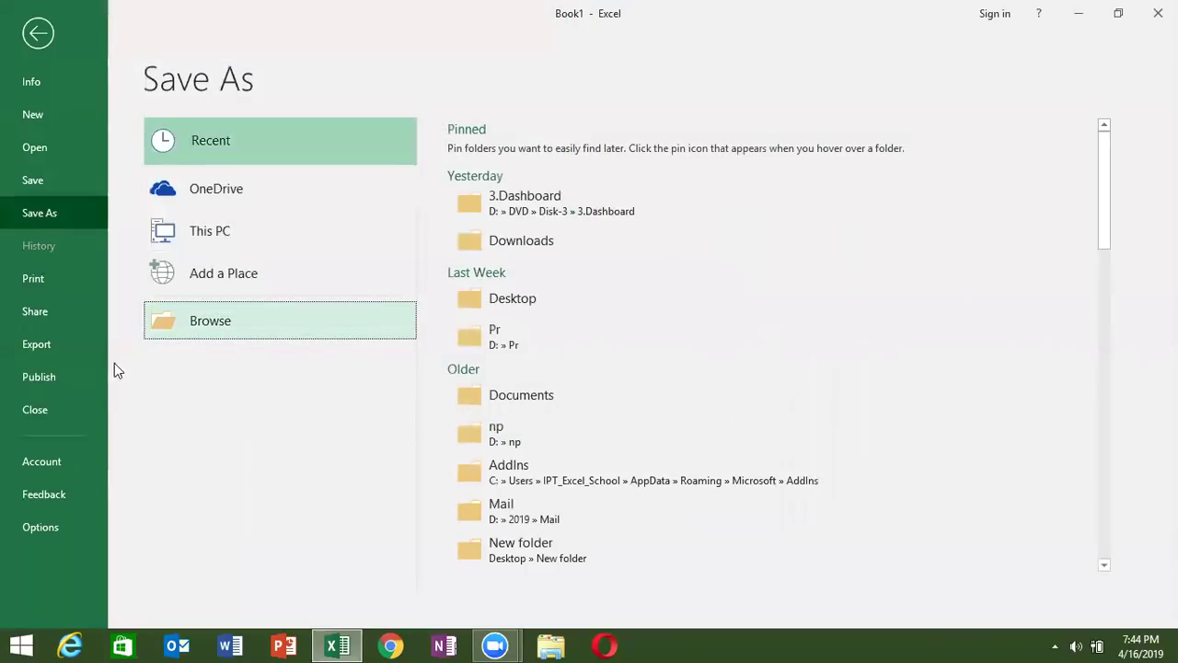
Step: On the Save page of Excel Options, change the default local file location to D:\2019
left_click(42, 521)
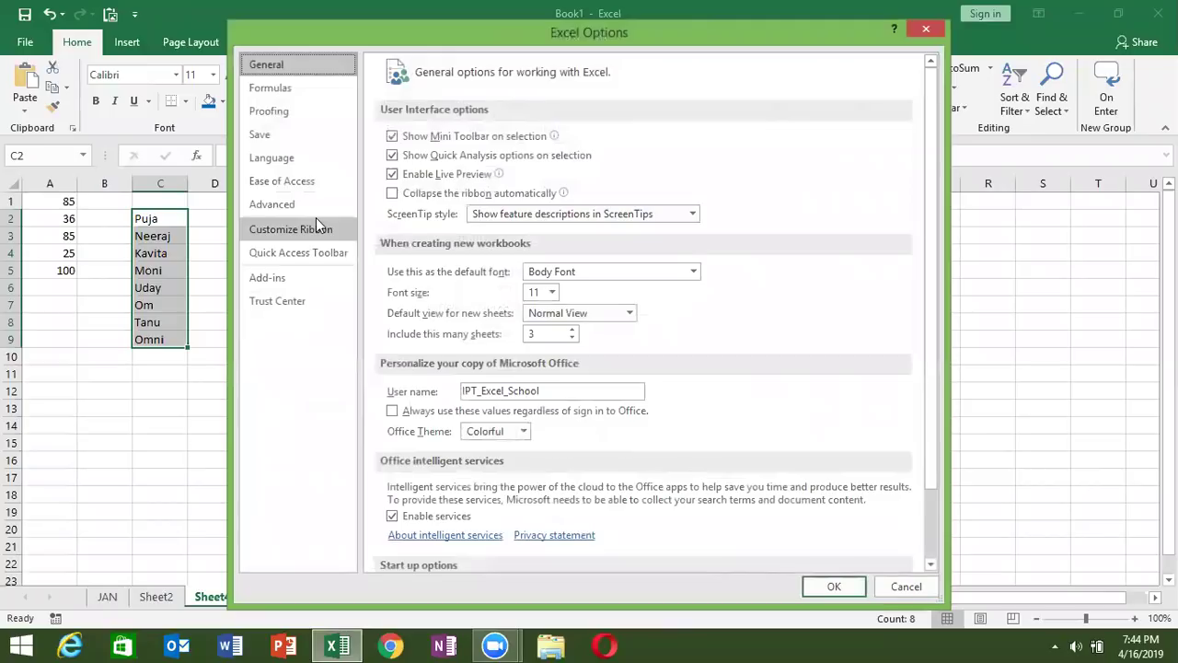
left_click(297, 138)
left_click_drag(736, 273, 549, 276)
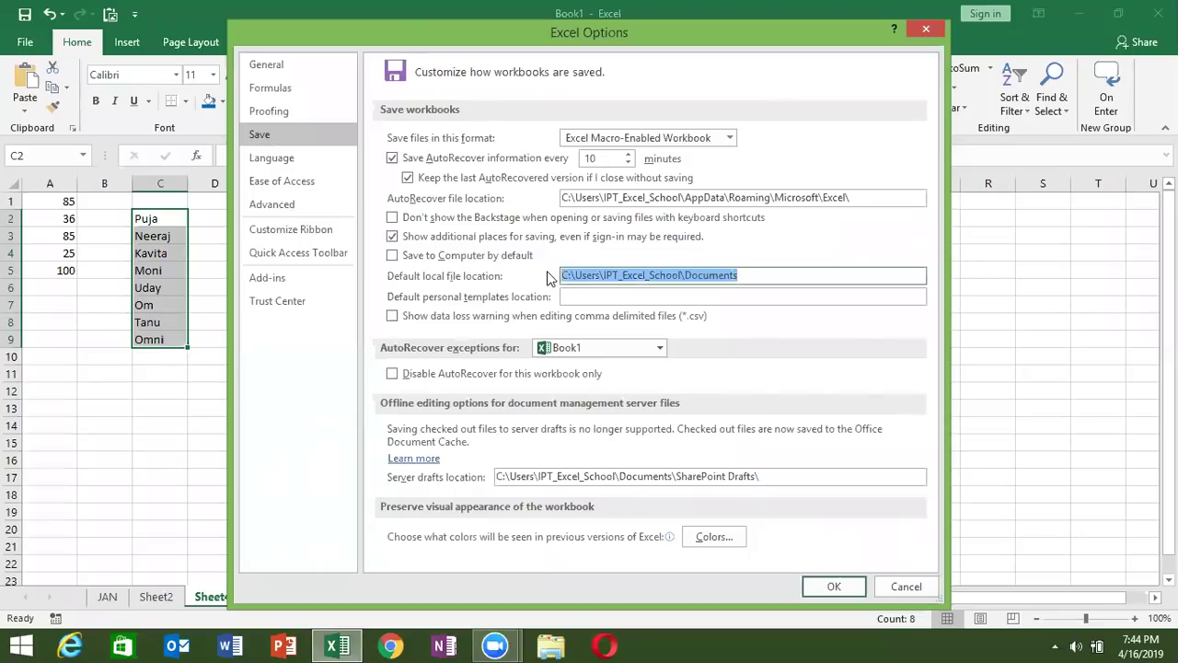
type("D:\\2019")
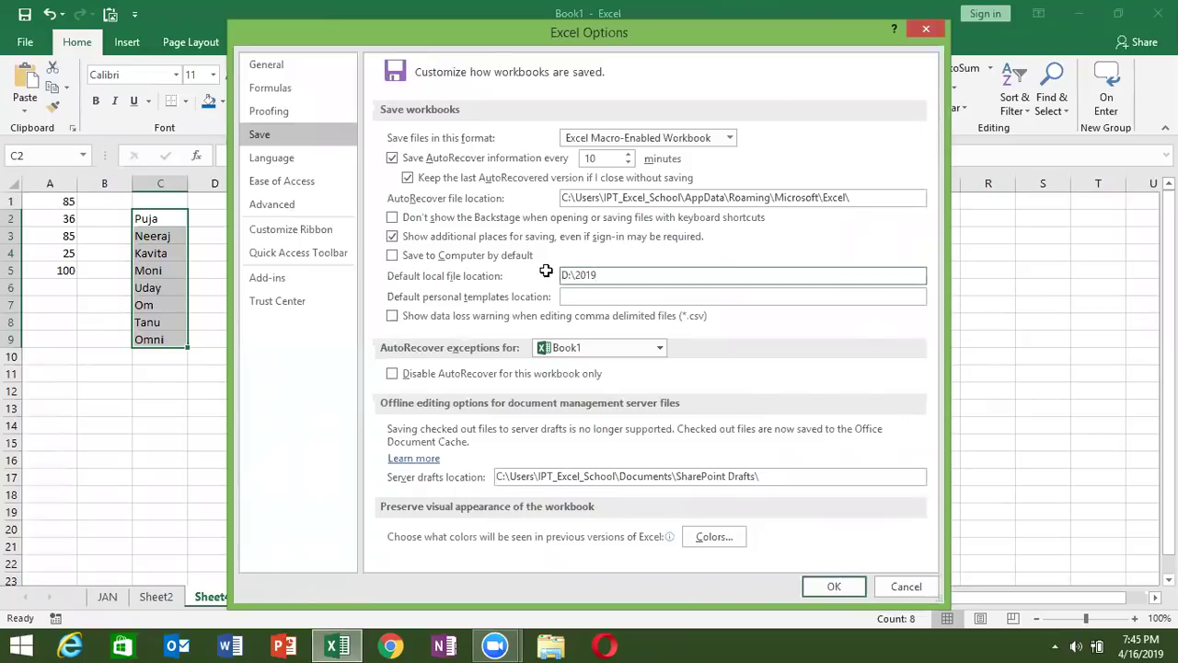
key("Return")
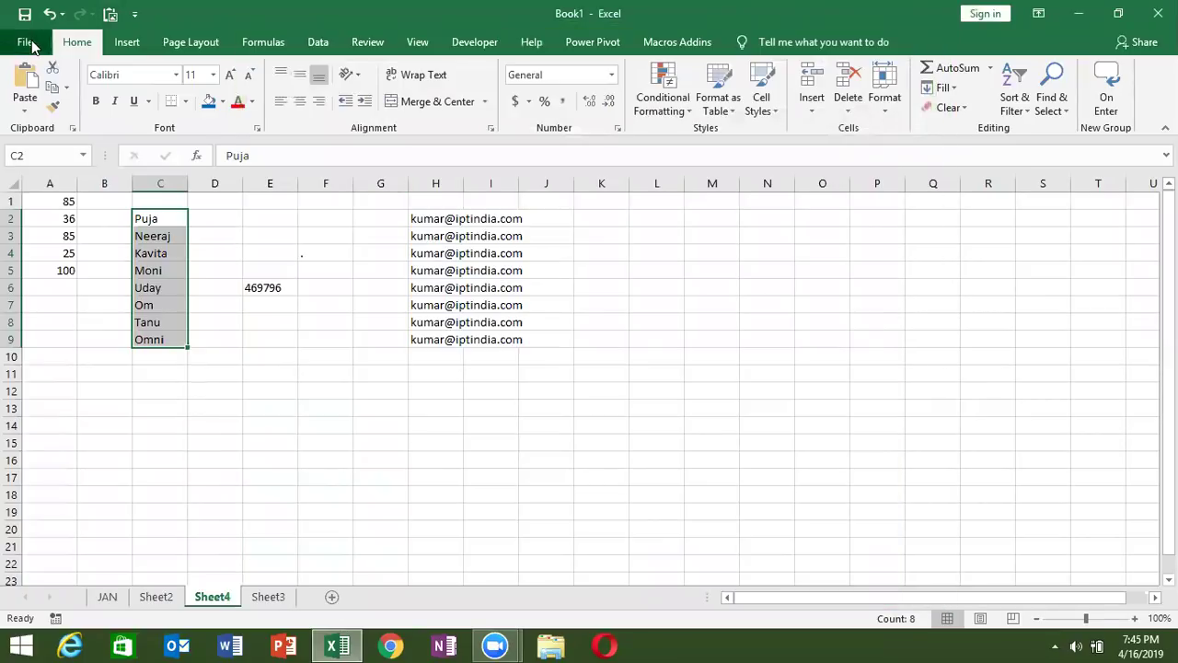
Step: Reopen Excel Options from the File tab and go from Advanced to Customize Ribbon
left_click(27, 42)
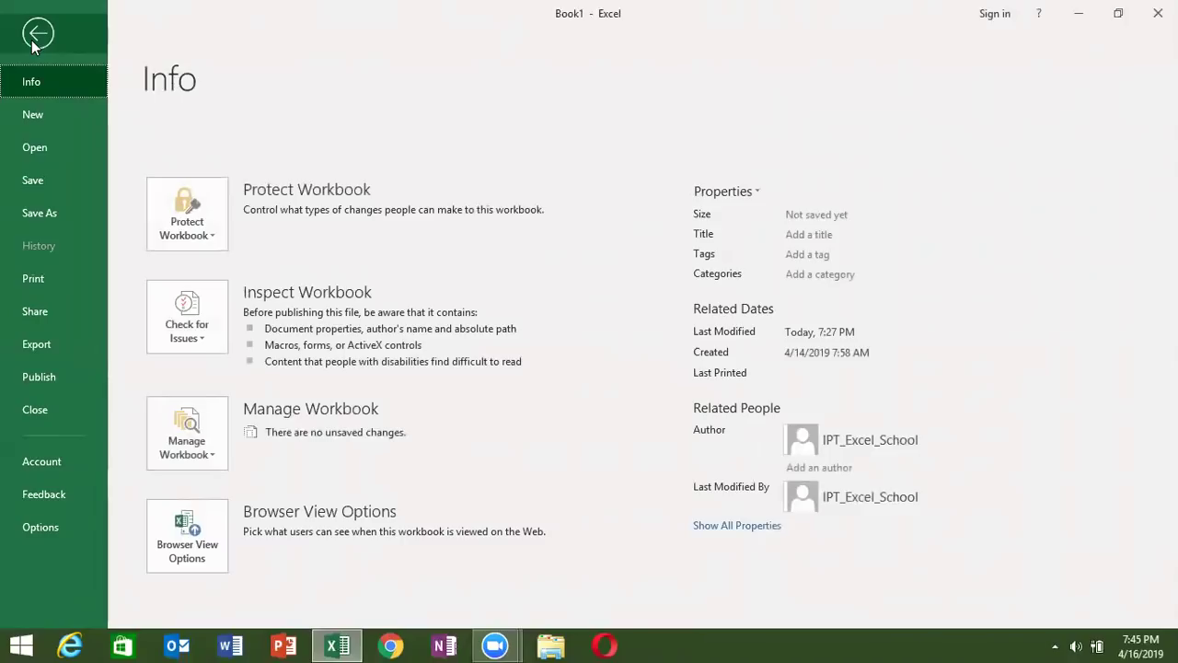
left_click(31, 532)
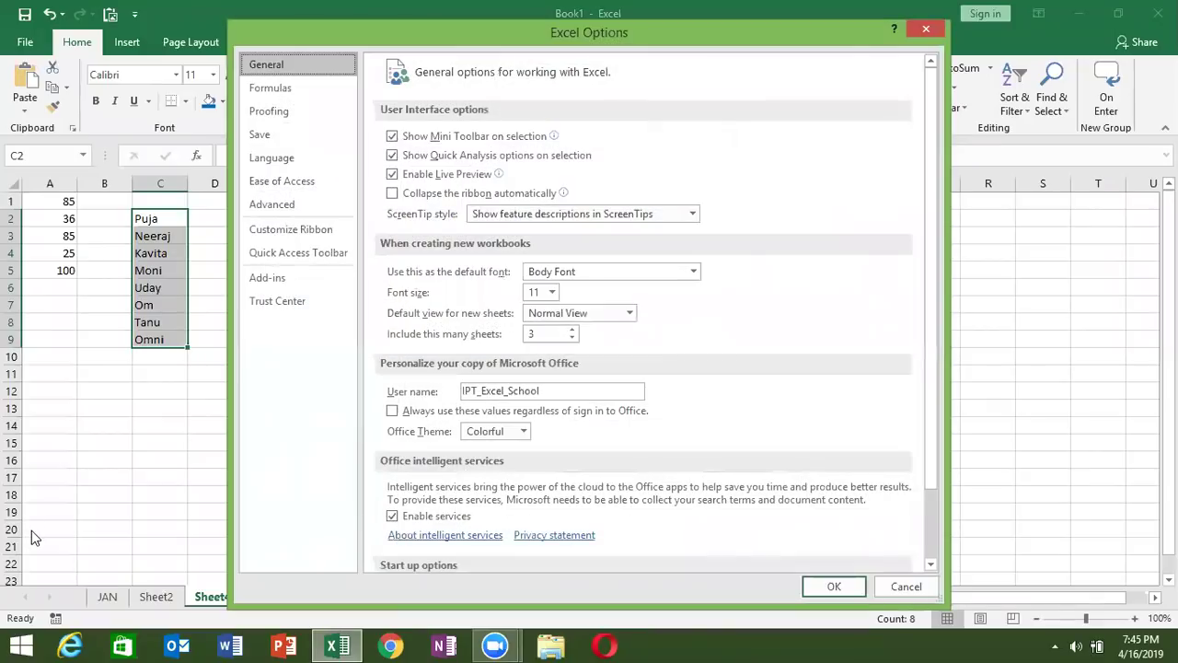
left_click(296, 212)
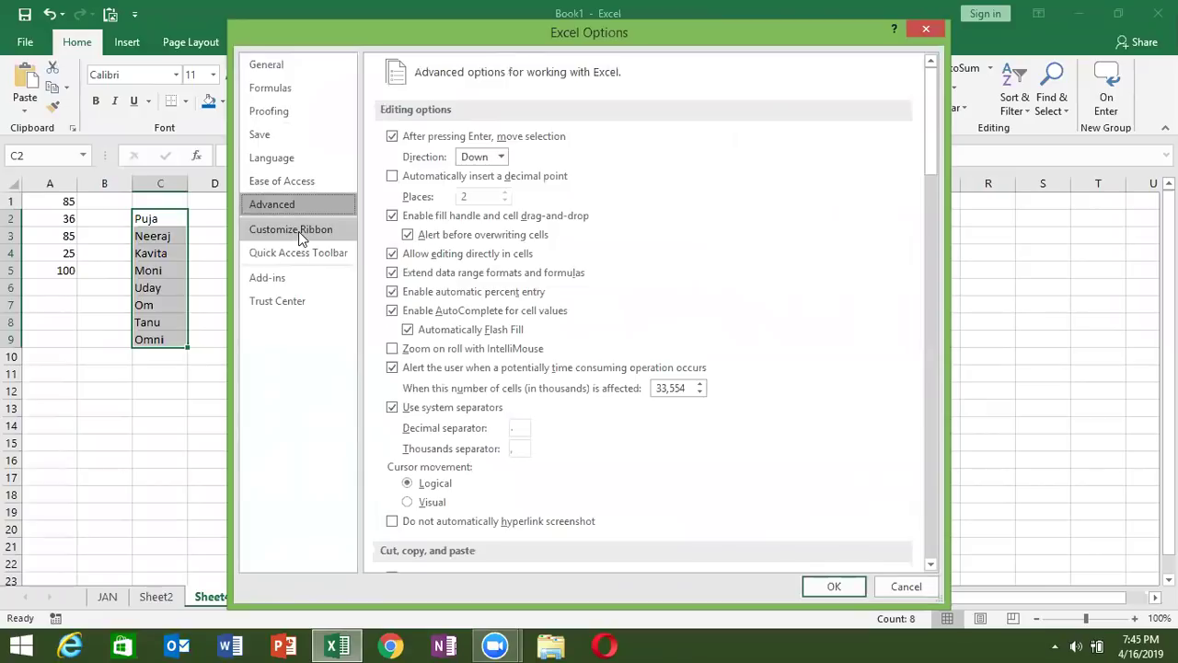
left_click(296, 231)
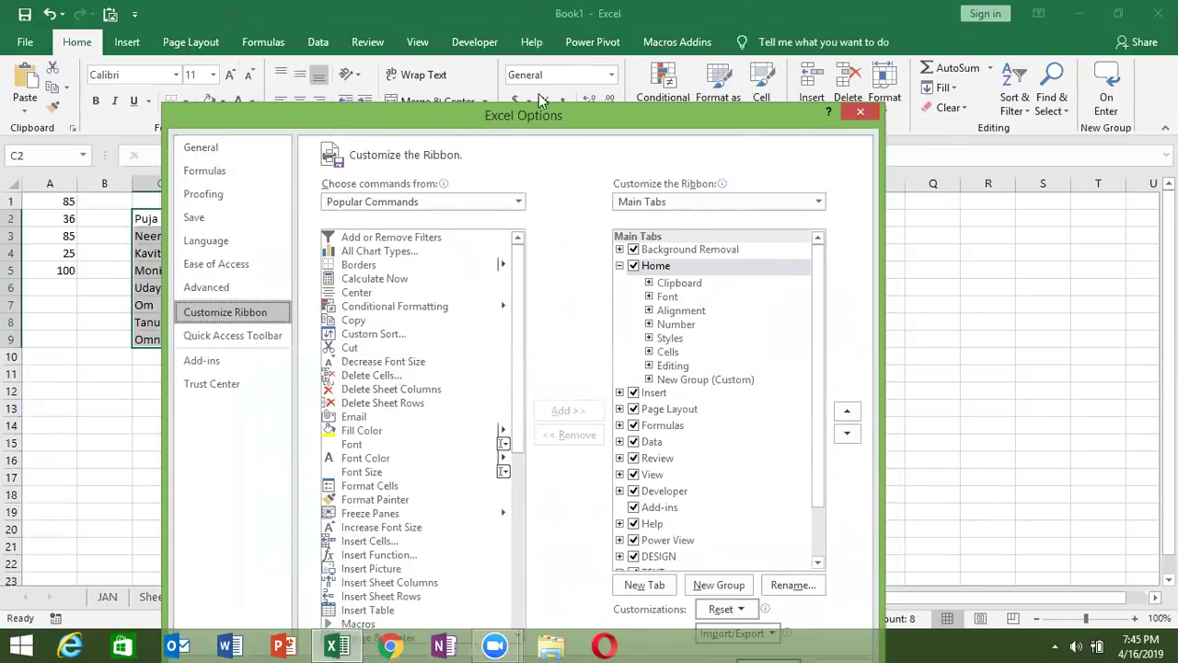
Step: Collapse Home, uncheck the Macros Addins (Custom) tab, and confirm with OK
left_click(620, 265)
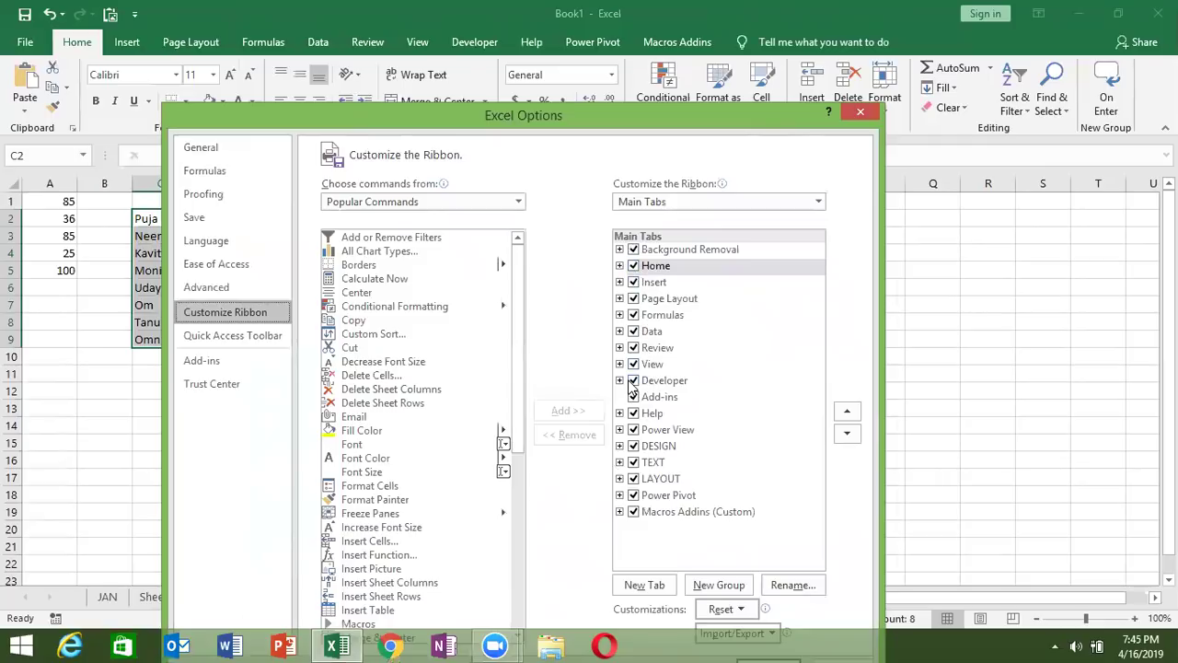
left_click(633, 512)
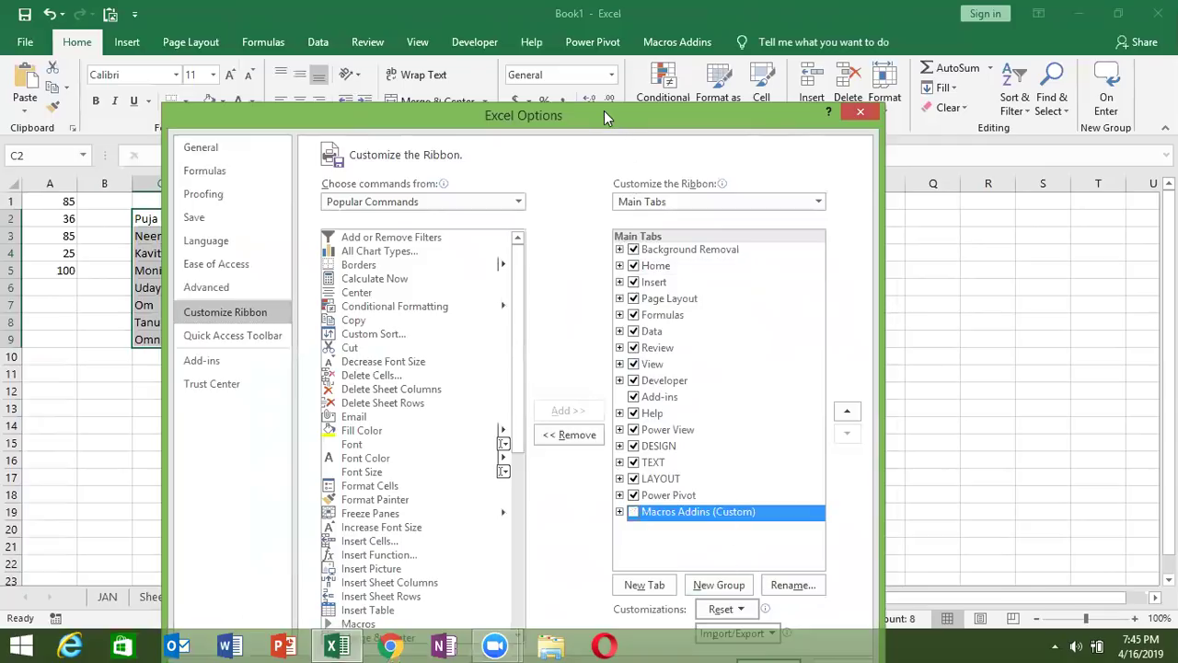
left_click_drag(603, 111, 558, 54)
left_click(733, 612)
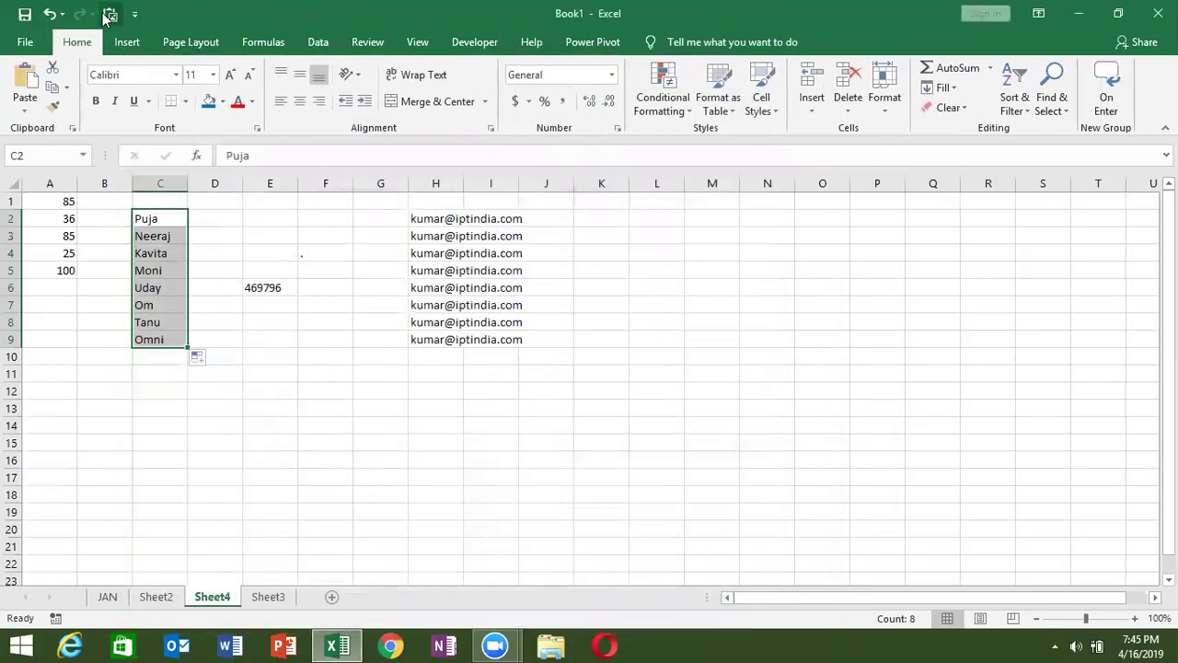
left_click(26, 42)
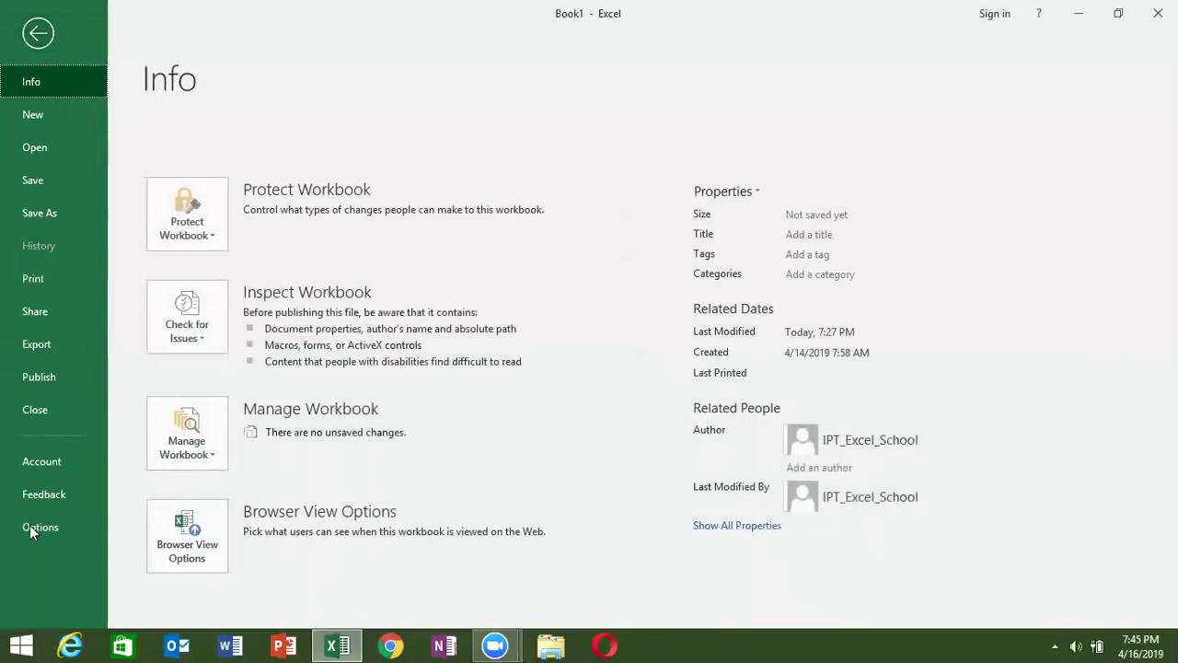
Step: In Customize Ribbon, select the Macros Addins (Custom) main tab and remove it
left_click(37, 527)
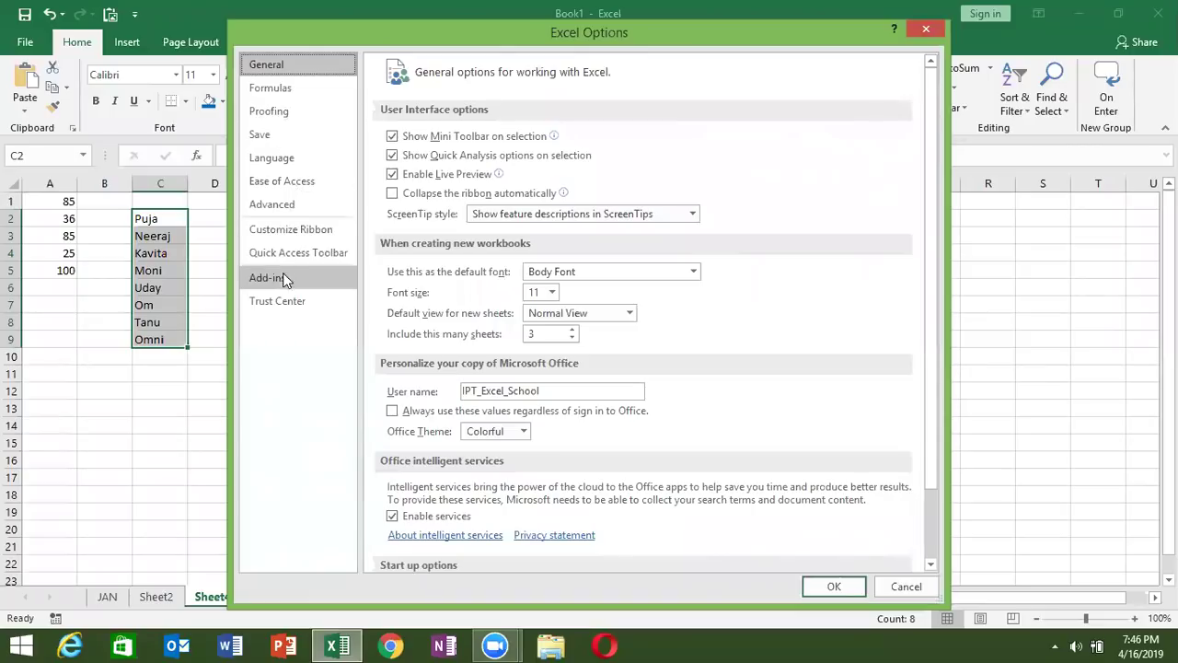
left_click(299, 236)
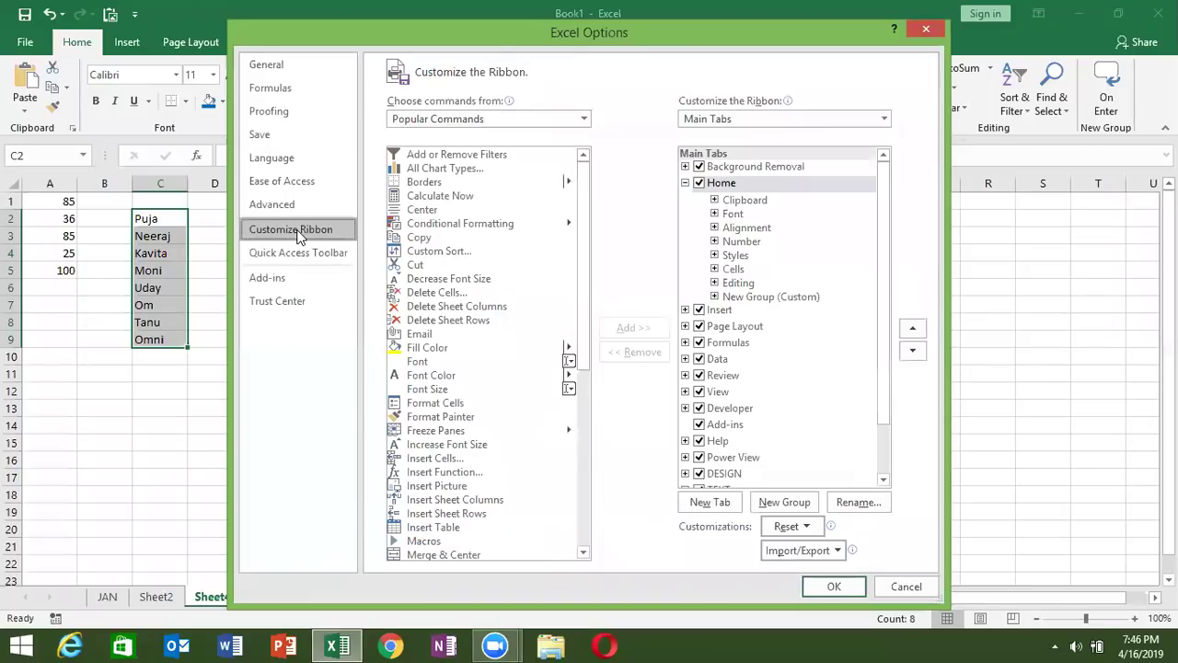
left_click(686, 183)
left_click(684, 429)
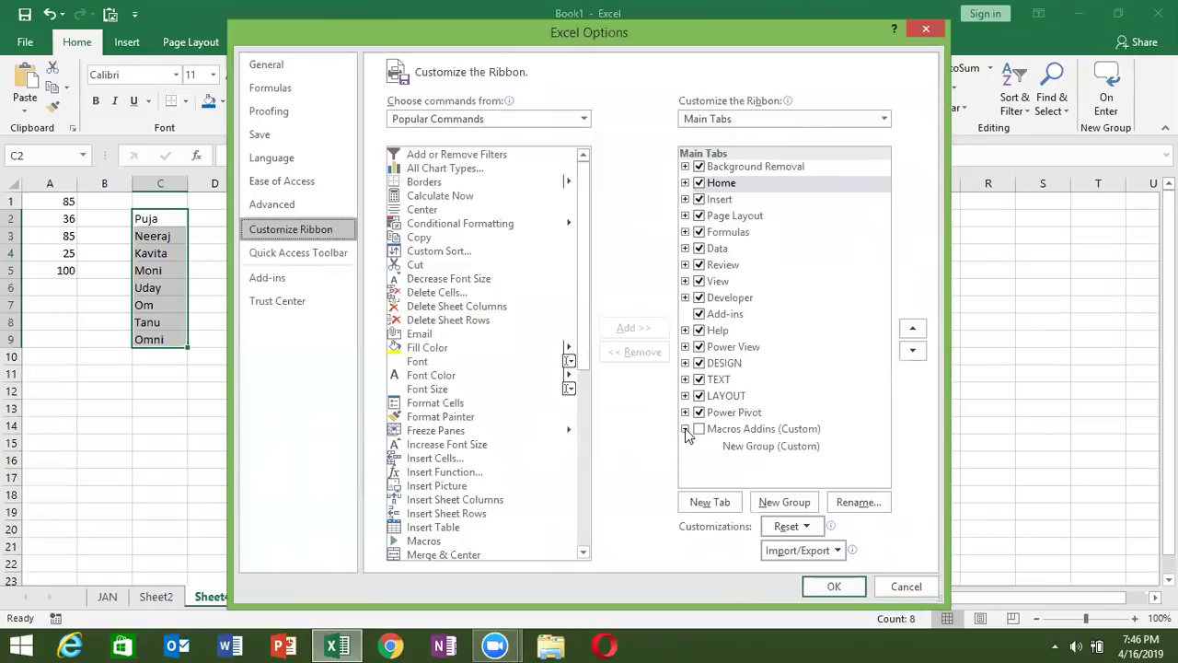
left_click(685, 430)
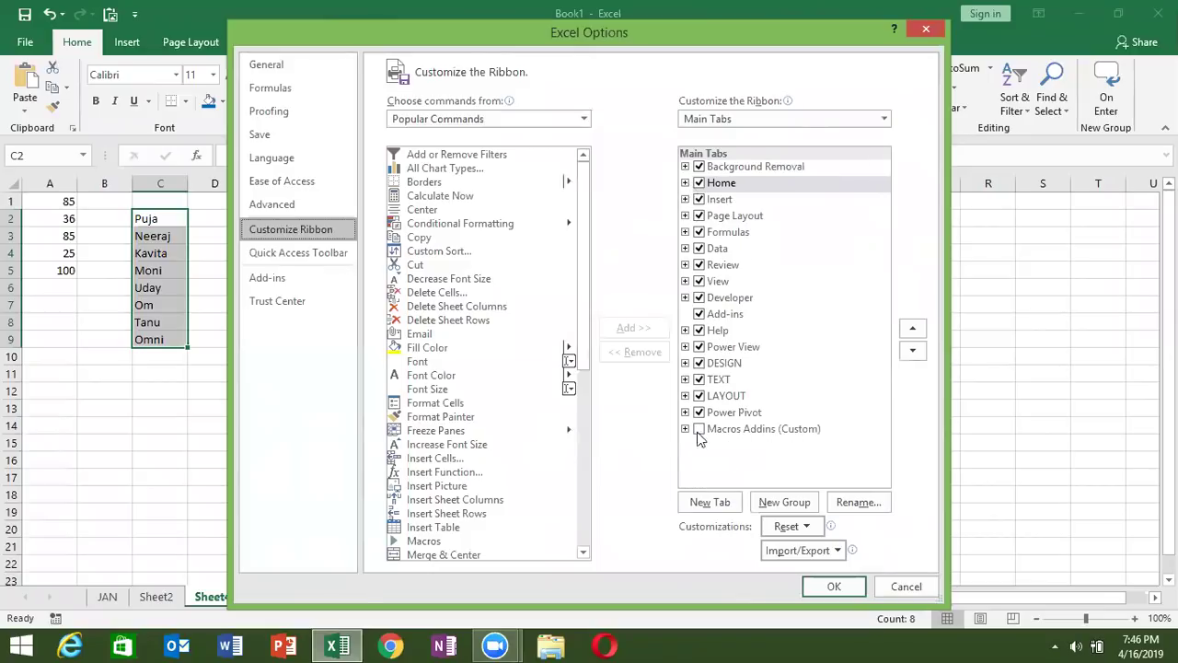
left_click(744, 430)
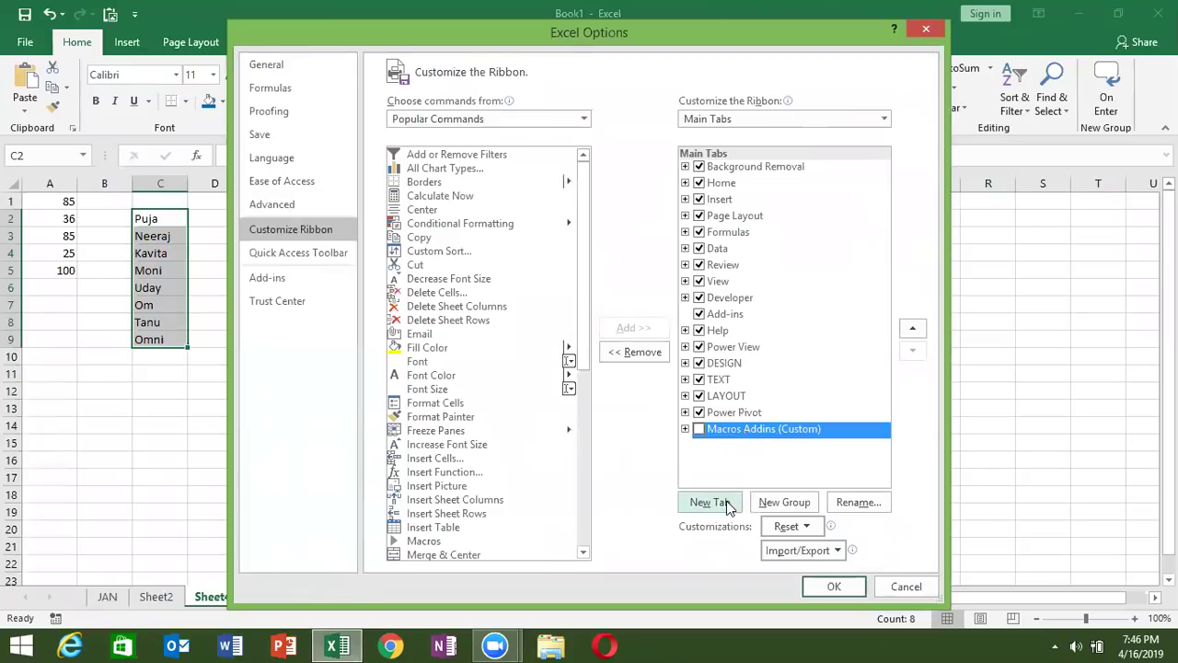
left_click(649, 355)
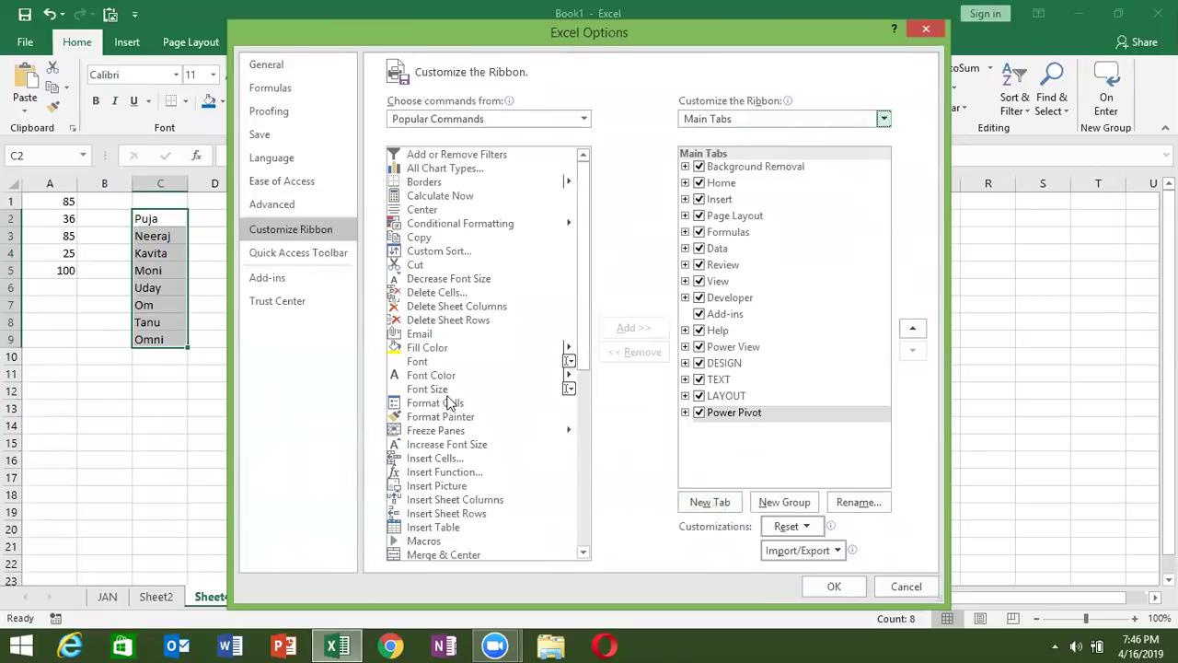
Step: Set Choose commands from to Commands Not in the Ribbon and scroll the list
left_click(503, 118)
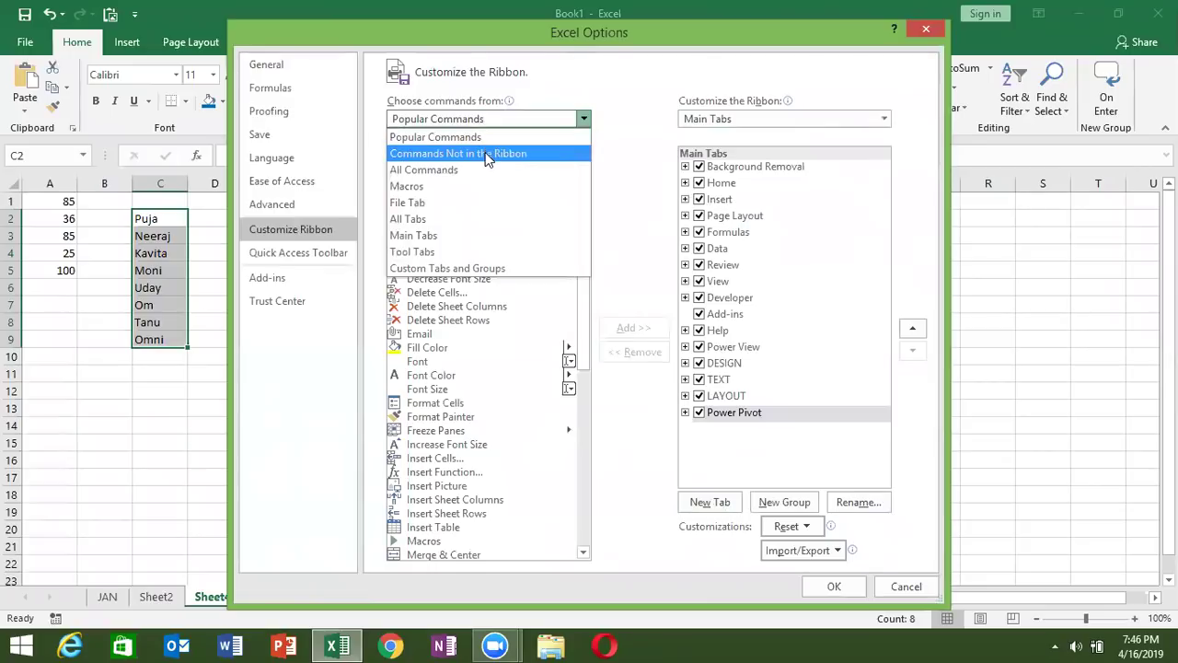
left_click(488, 155)
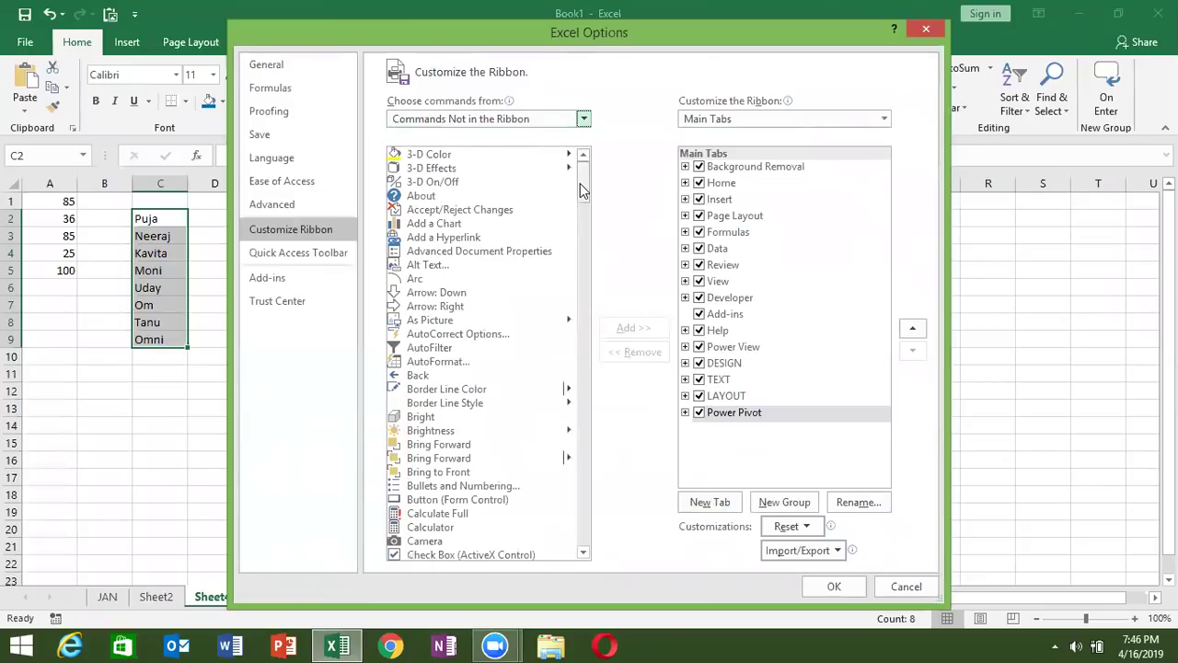
mouse_move(580, 183)
left_mouse_down()
mouse_move(571, 480)
mouse_move(551, 194)
left_mouse_up()
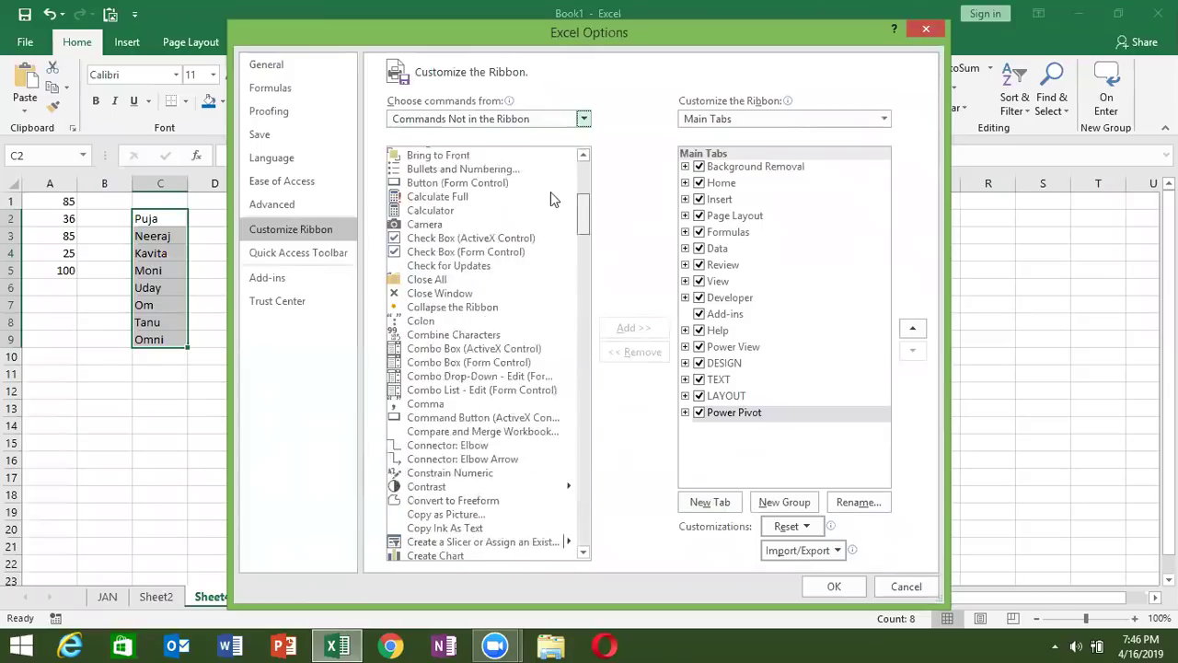
scroll(550, 199, "up", 8)
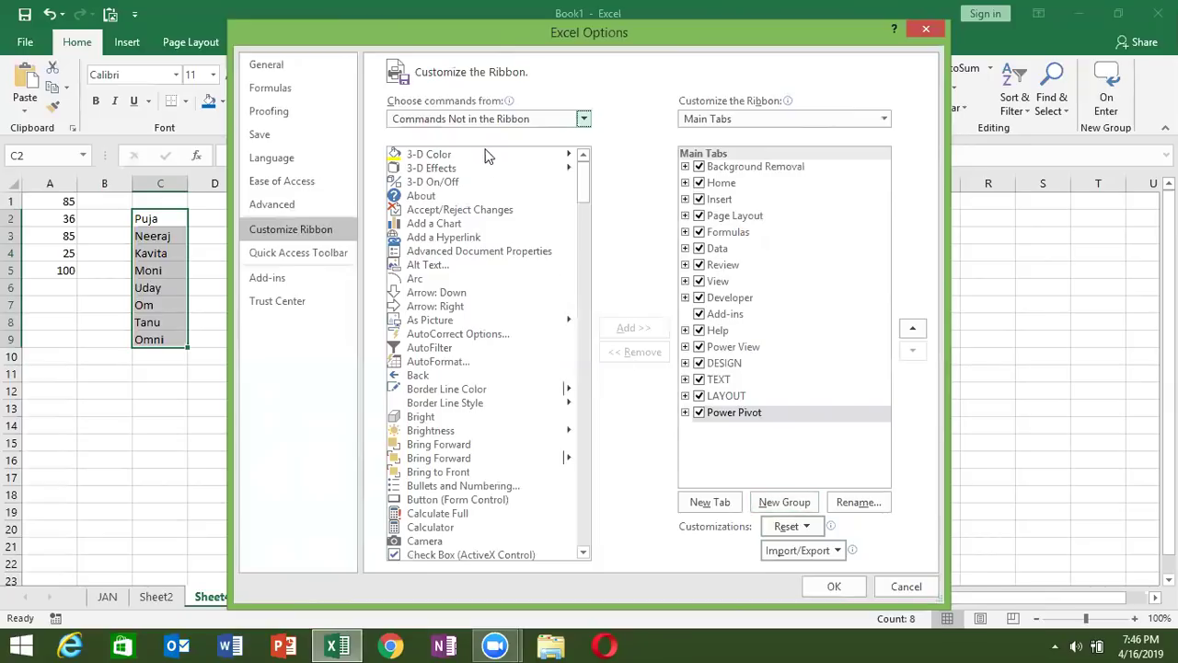
Step: In Quick Access Toolbar settings, select Decrease Font Size, then cancel Excel Options
left_click(269, 254)
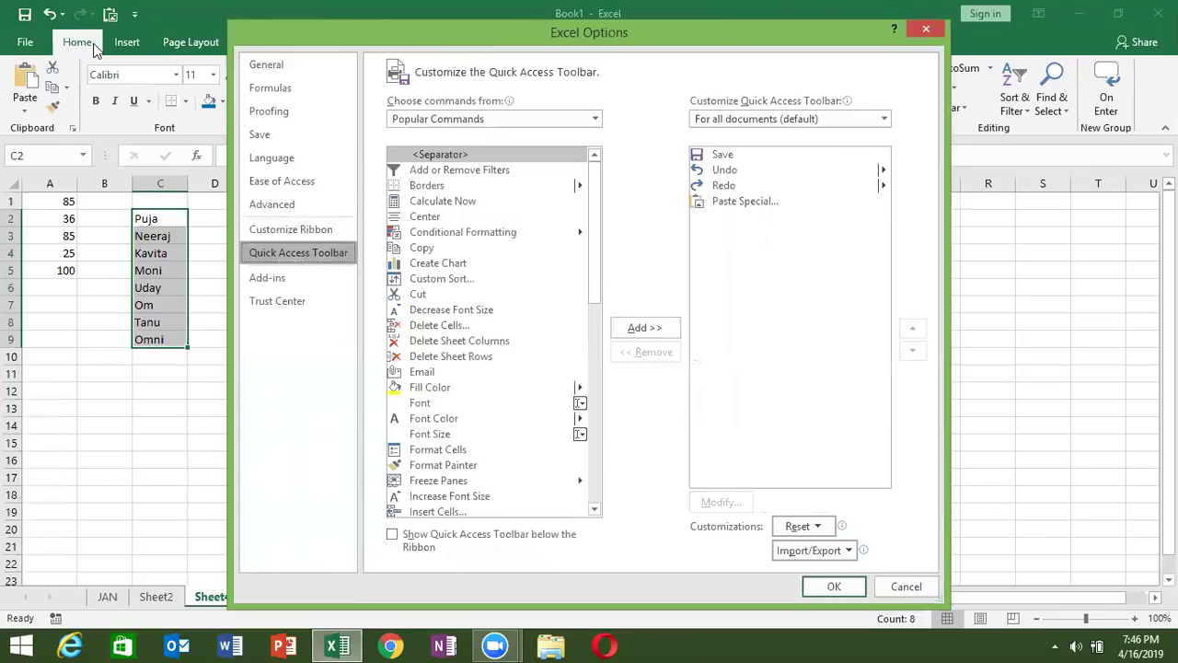
left_click(466, 311)
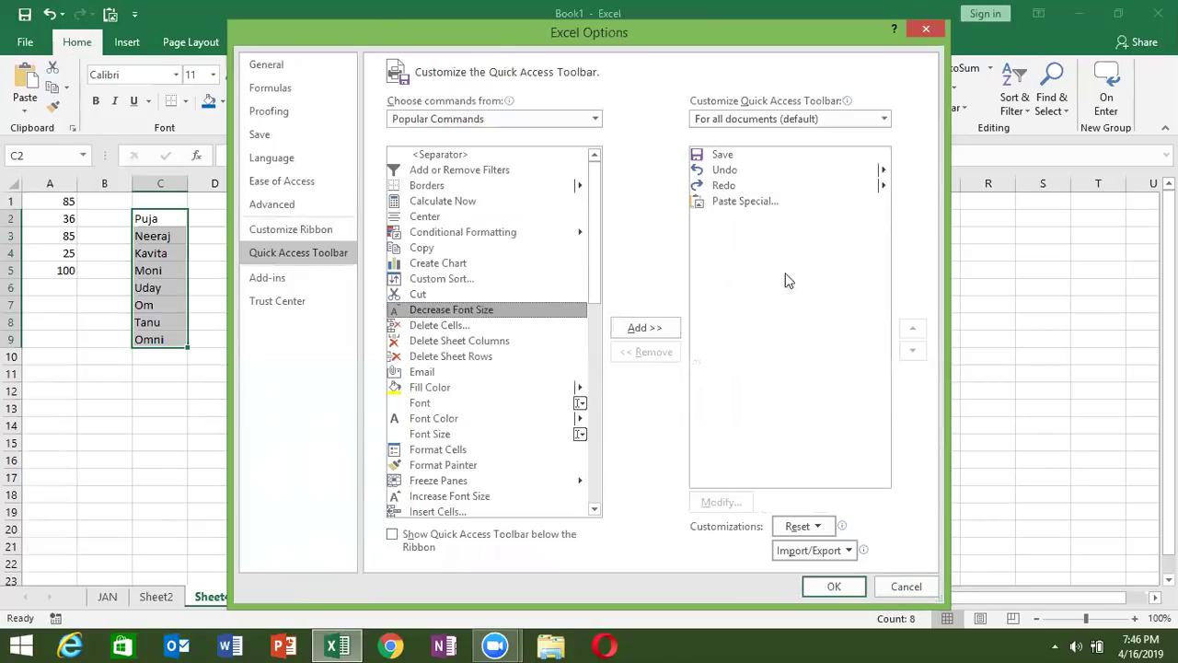
left_click(906, 586)
Step: Copy the names Puja to Omni in C2:C9
left_click(526, 316)
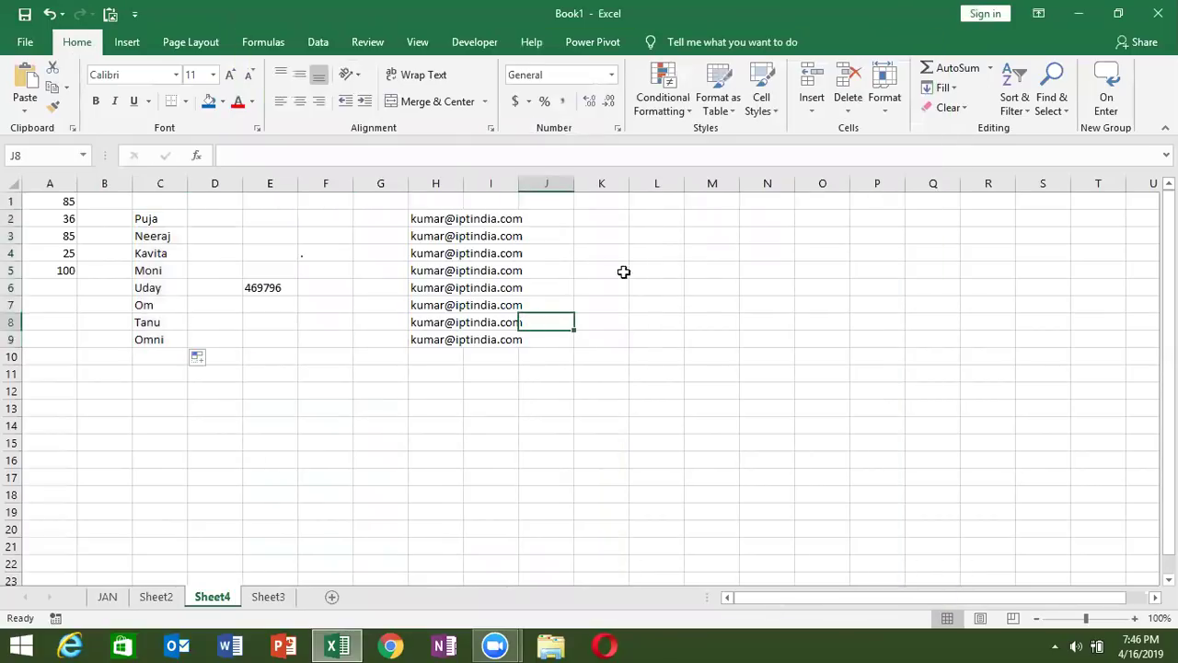
left_click_drag(560, 218, 488, 218)
left_click_drag(171, 216, 166, 341)
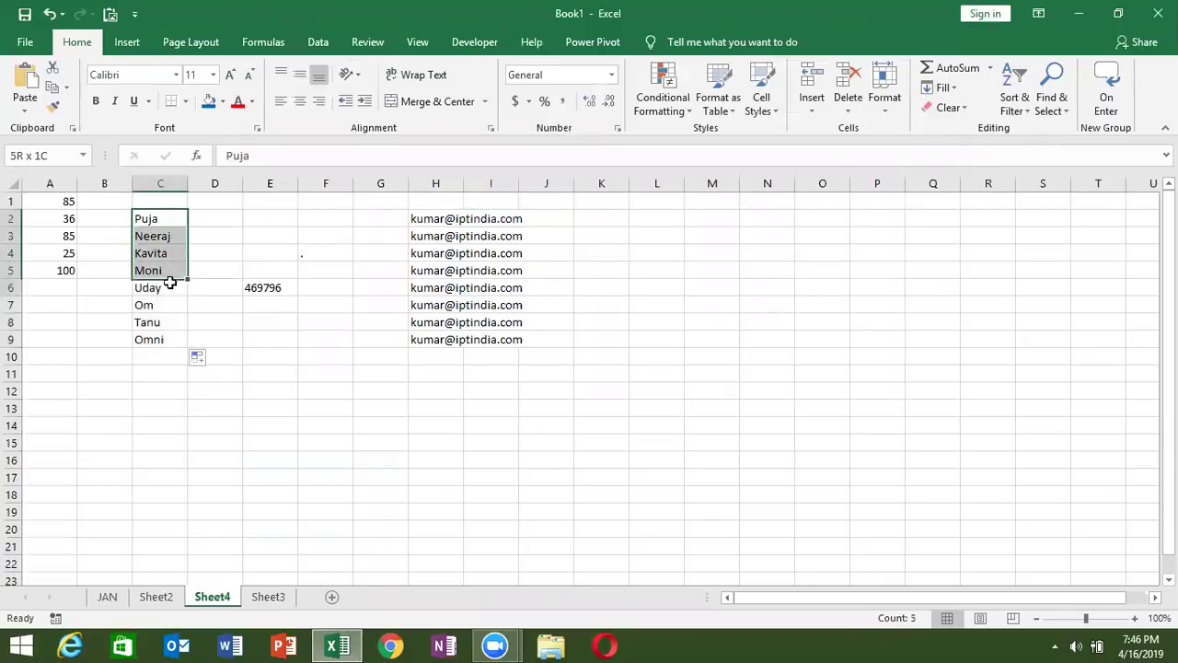
key("ctrl+c")
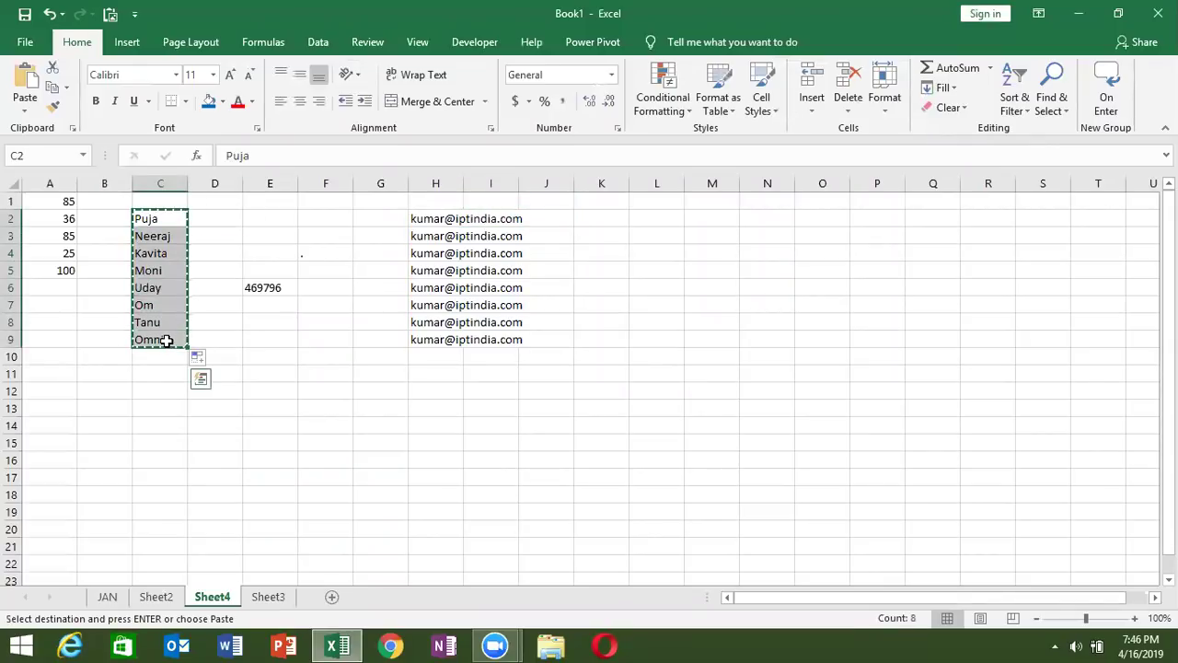
Step: Open Paste Special with Alt key shortcuts, then cancel it without pasting
key("alt")
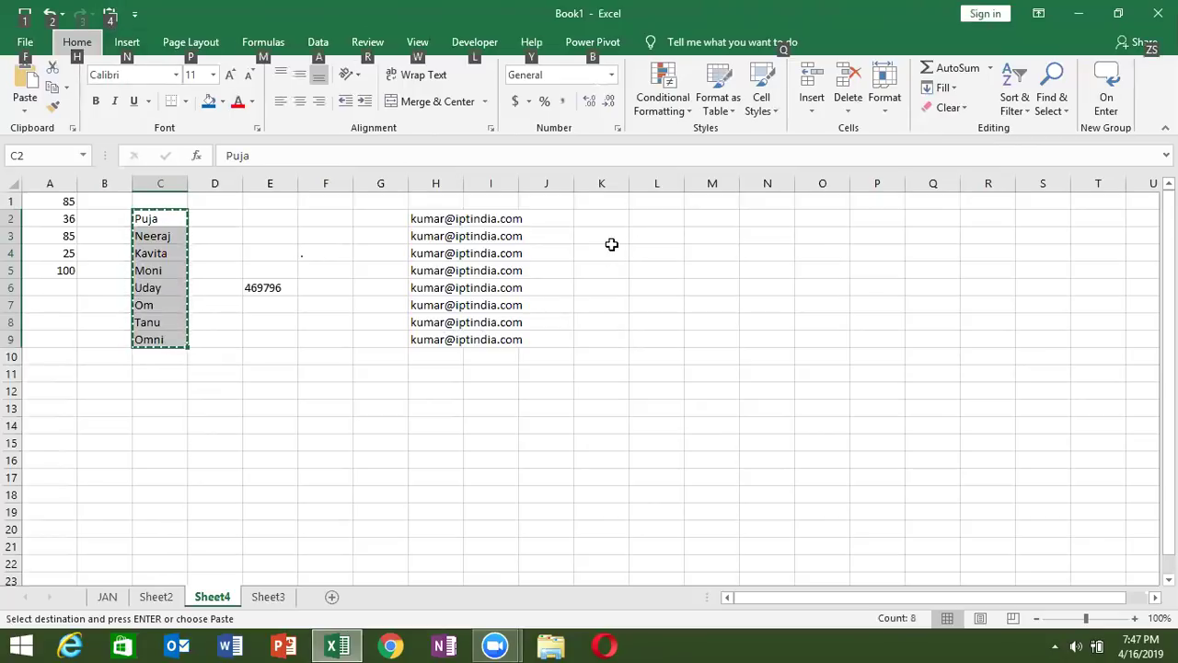
key("e")
key("s")
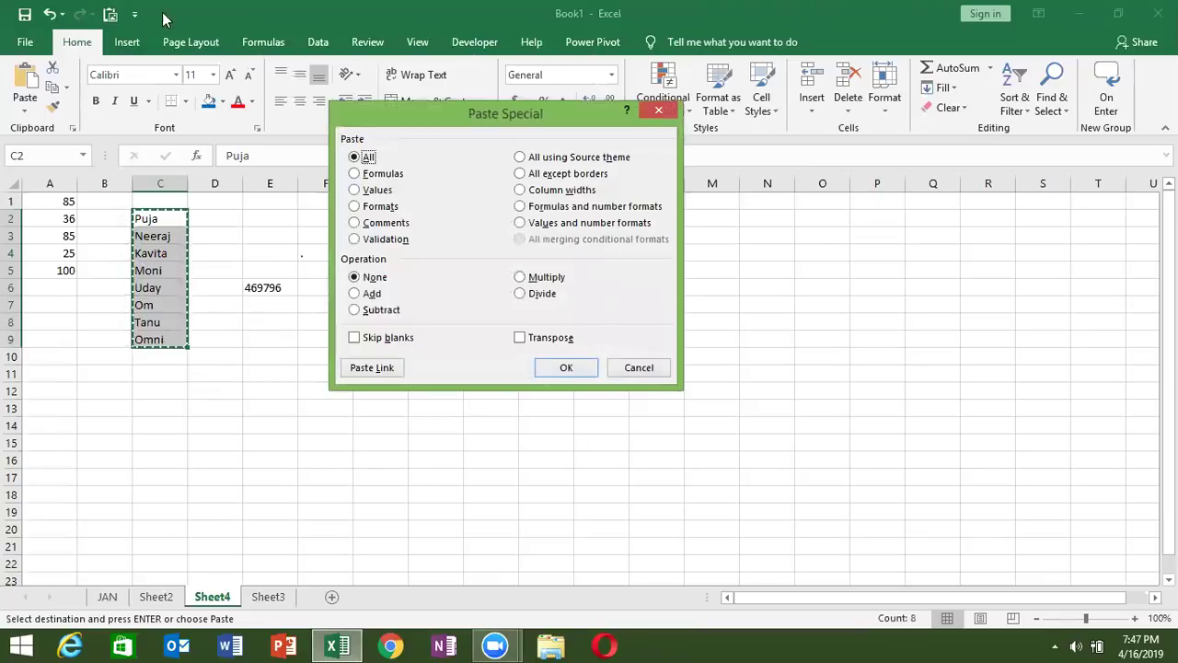
left_click(658, 110)
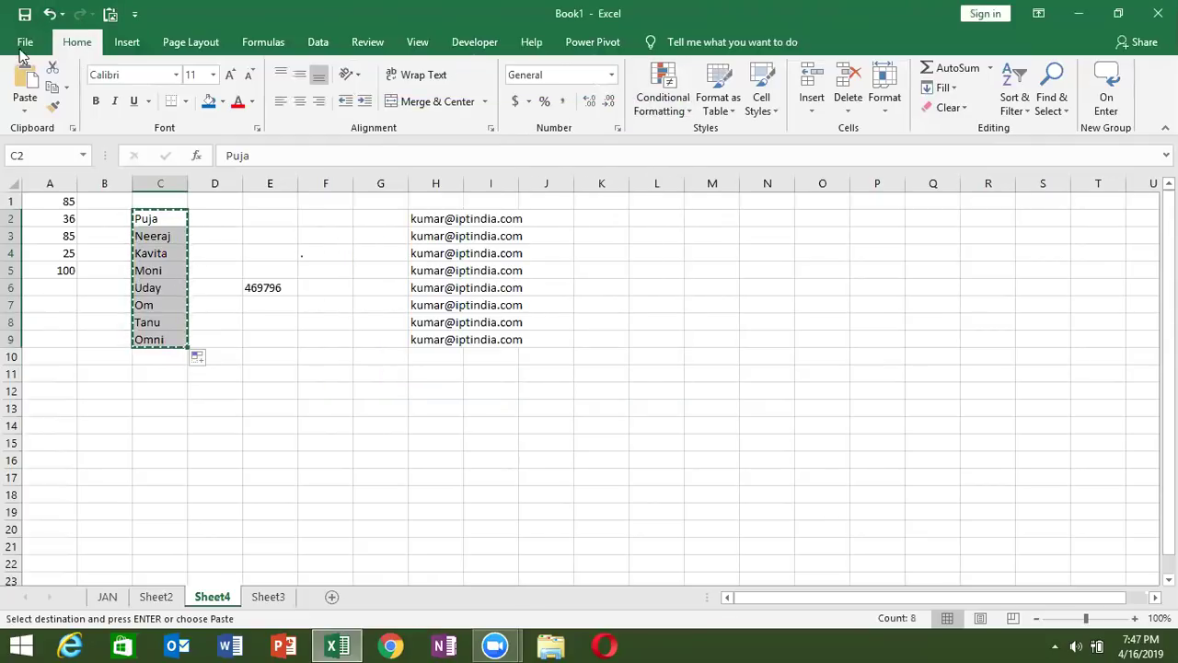
Step: Go to the File menu's Info page for the workbook
left_click(25, 42)
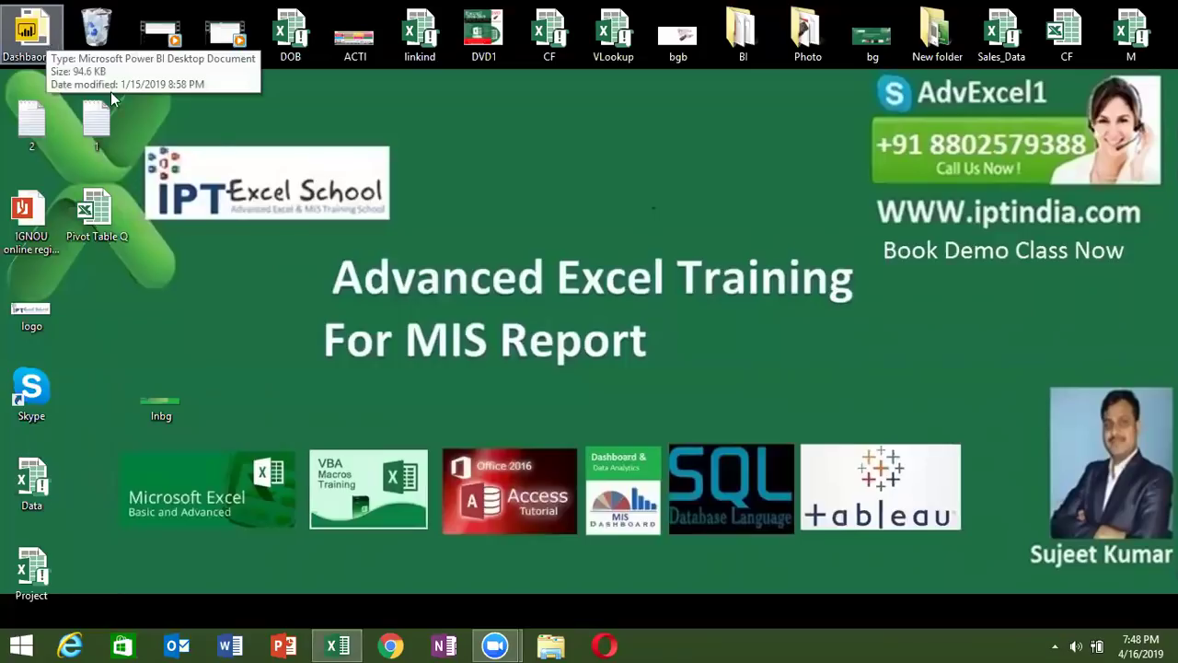
Step: Restore Excel from the taskbar, view the Publish and Share pages, then return to Sheet4
left_click(340, 645)
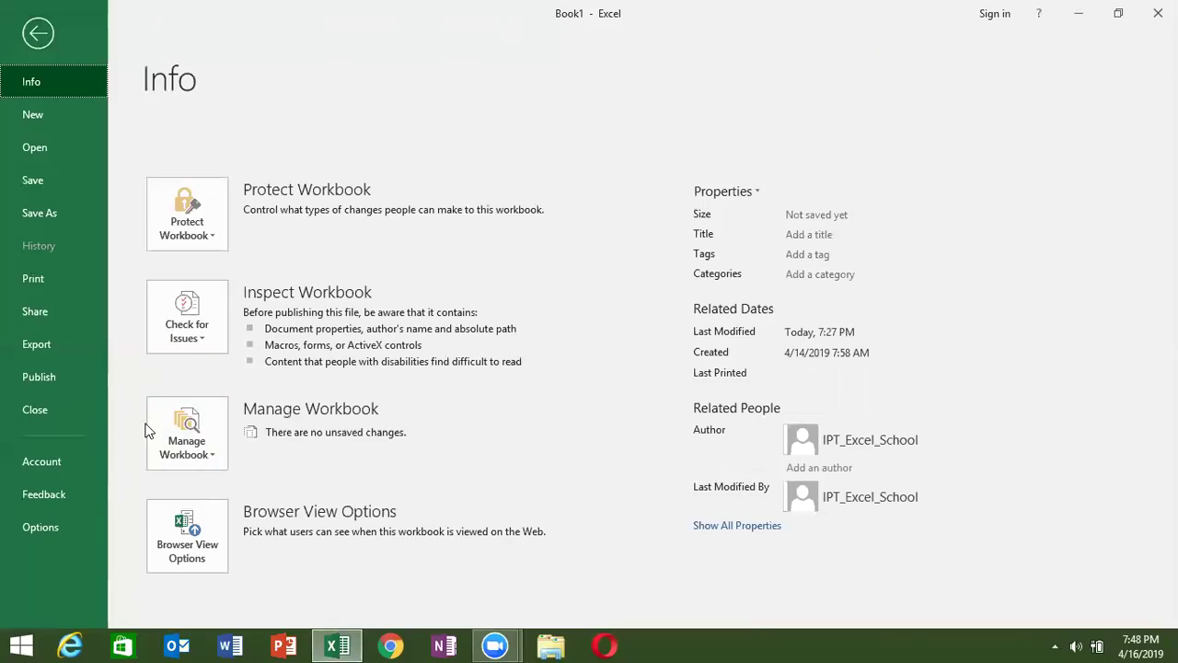
left_click(79, 369)
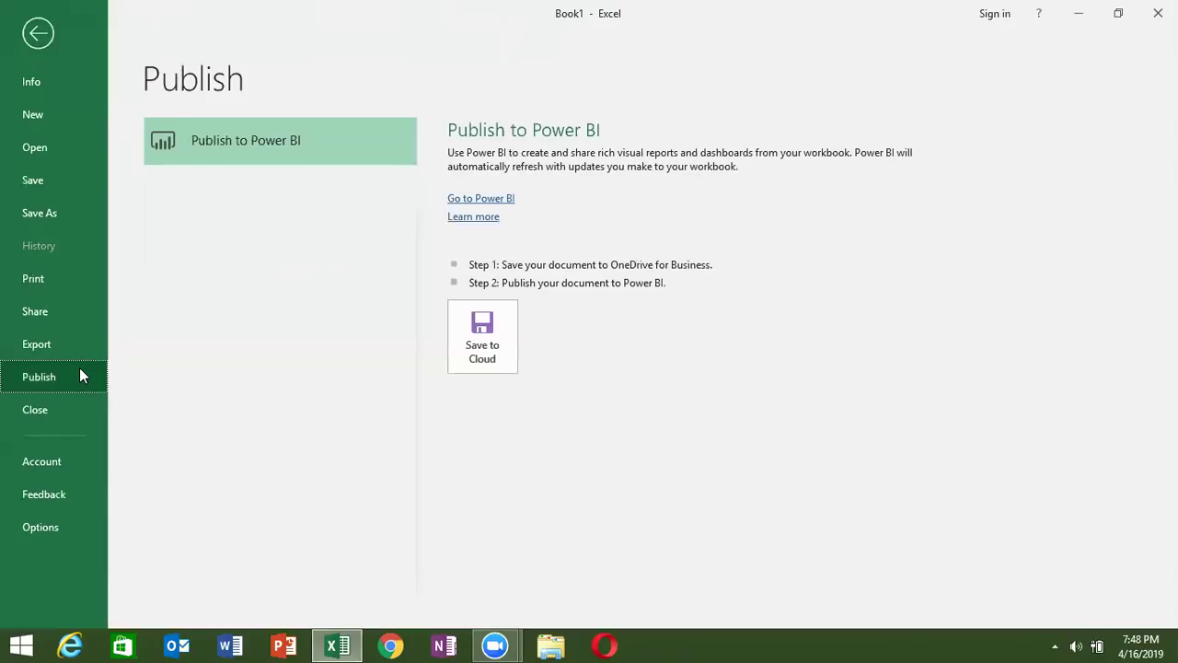
left_click(68, 318)
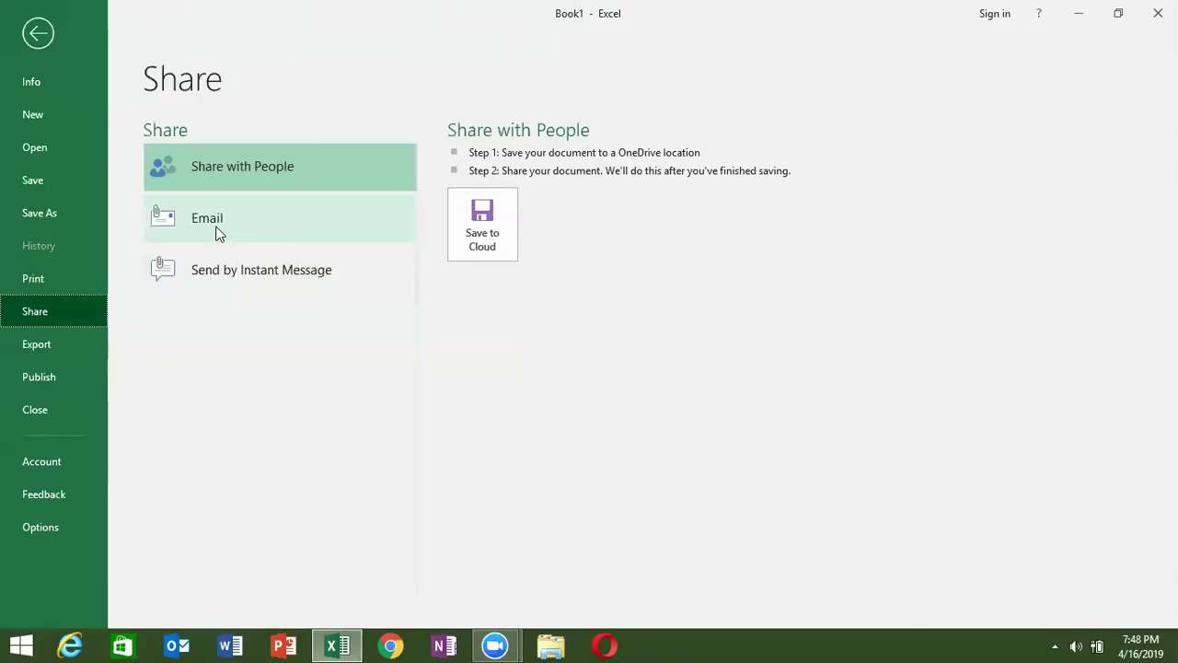
left_click(96, 370)
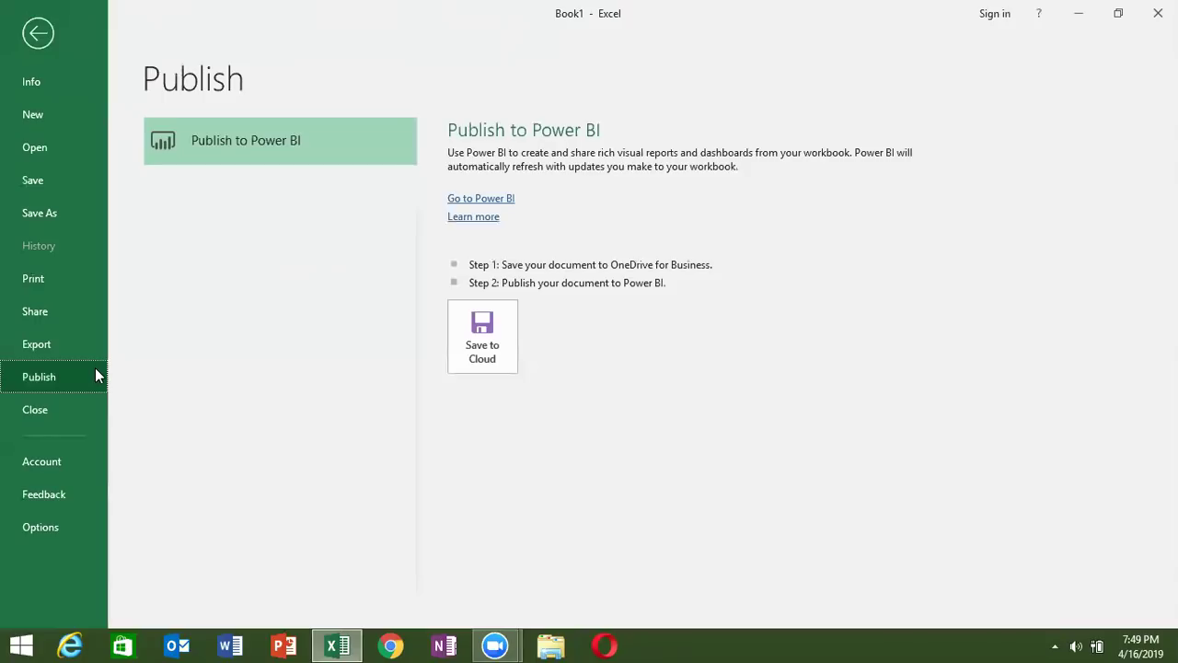
left_click(25, 42)
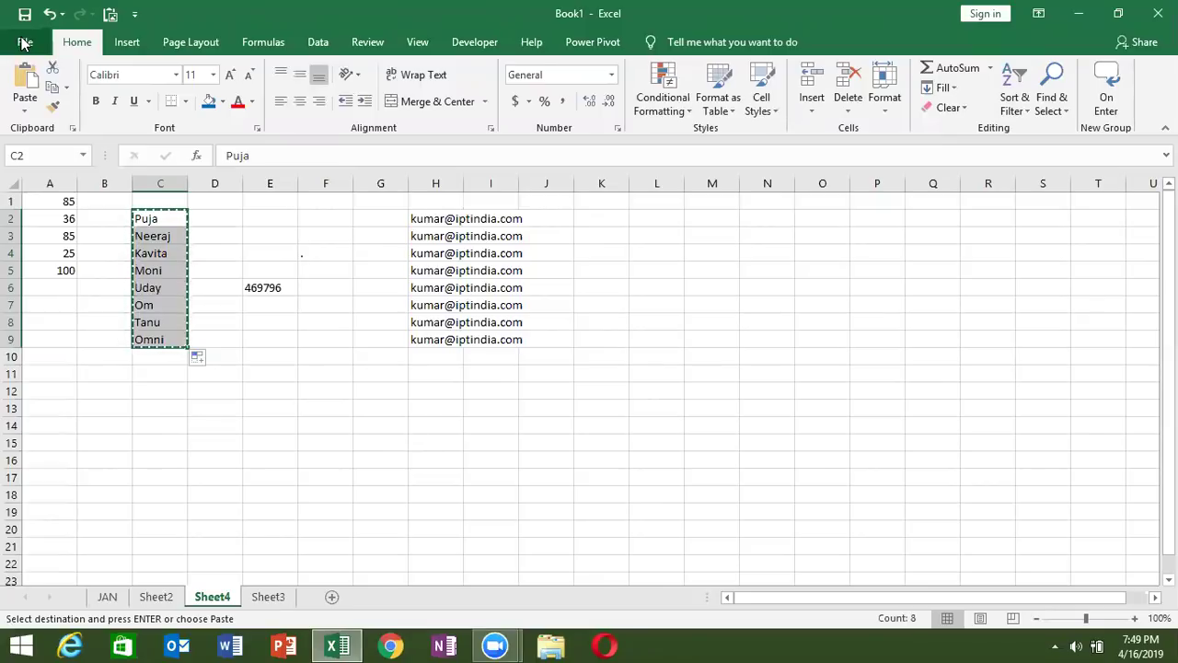
Step: Clear the copy on C2:C9, review the Advanced editing settings in Excel Options, then close it
key("Escape")
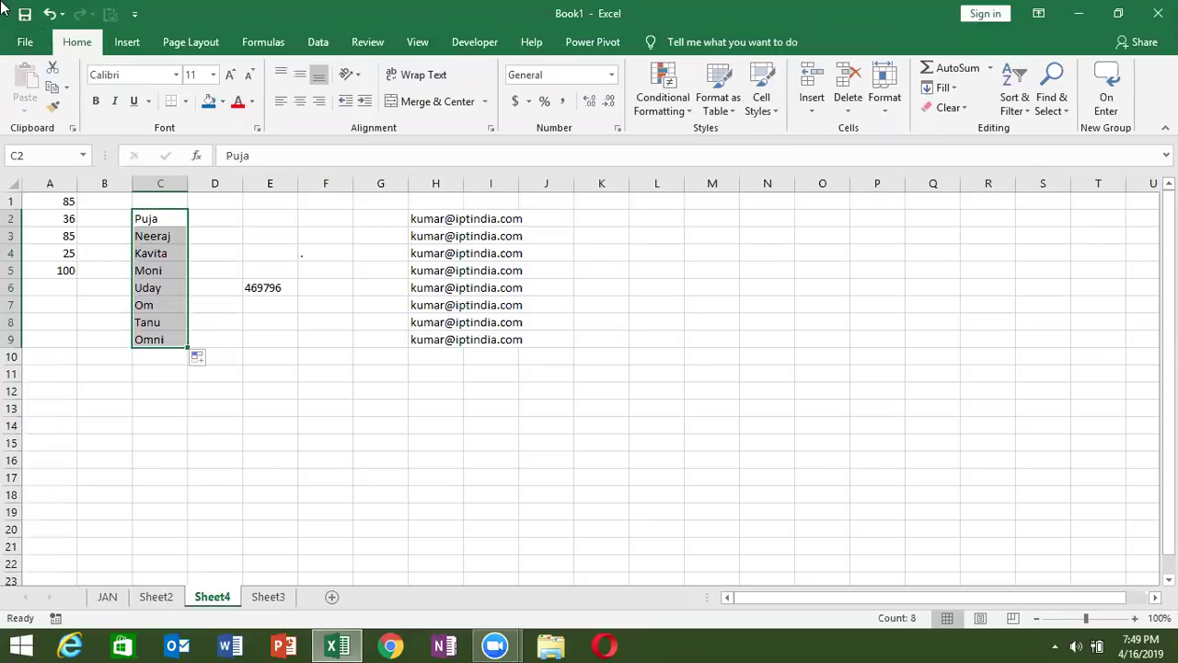
left_click(25, 42)
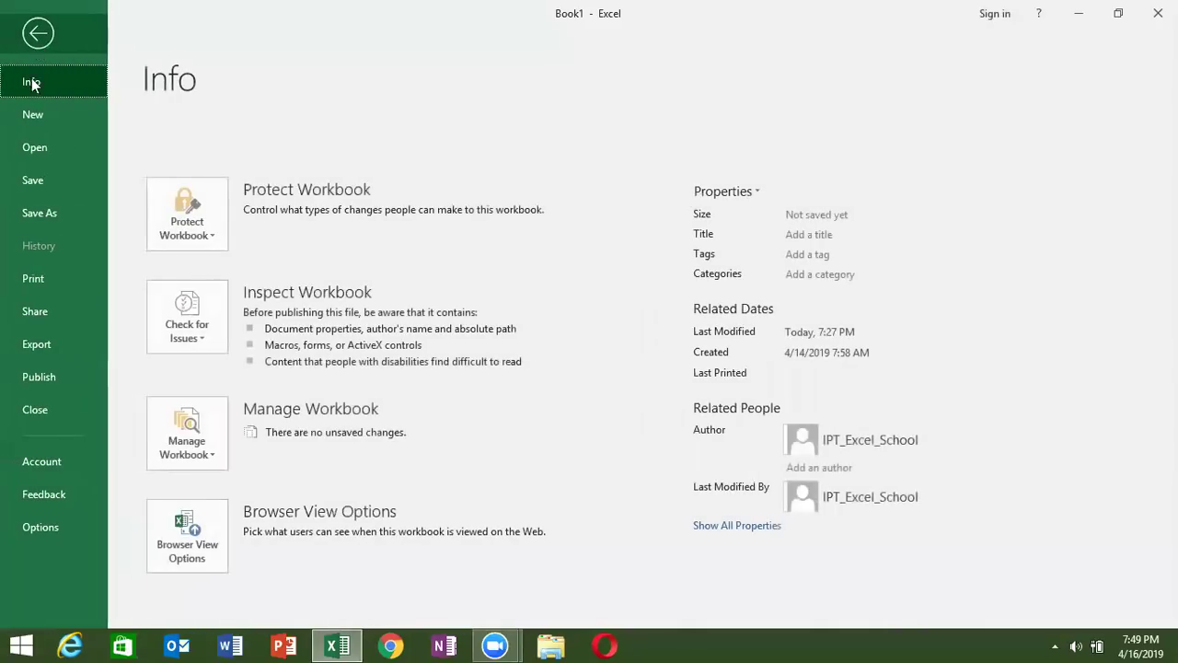
left_click(51, 525)
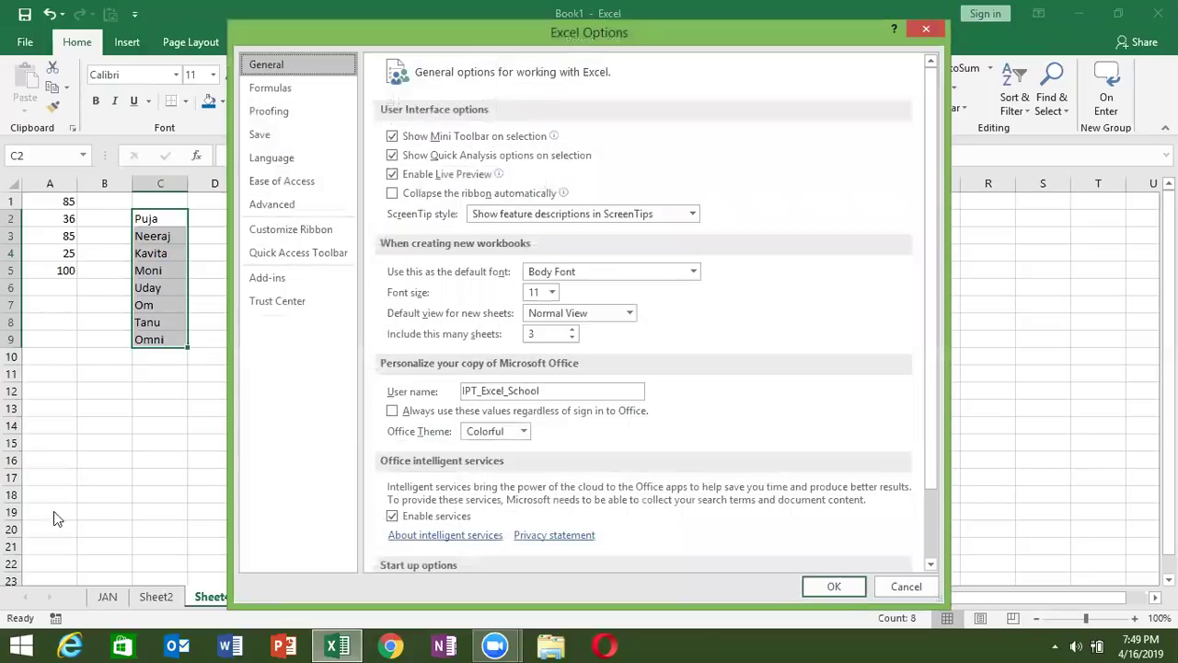
left_click(262, 203)
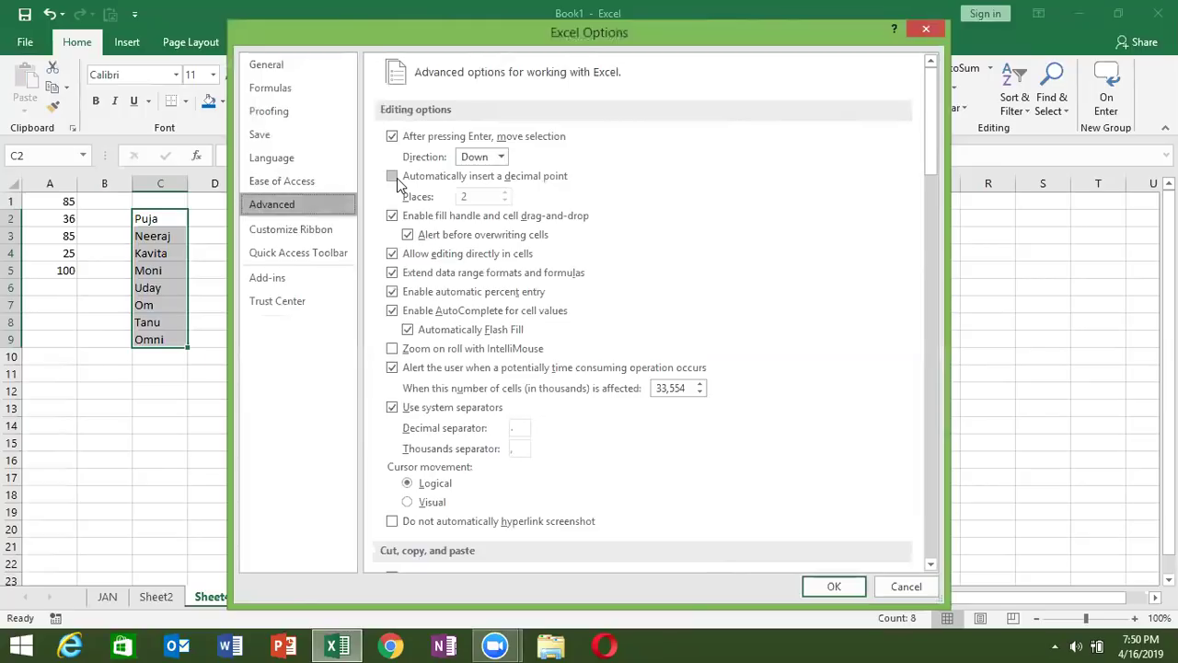
key("Return")
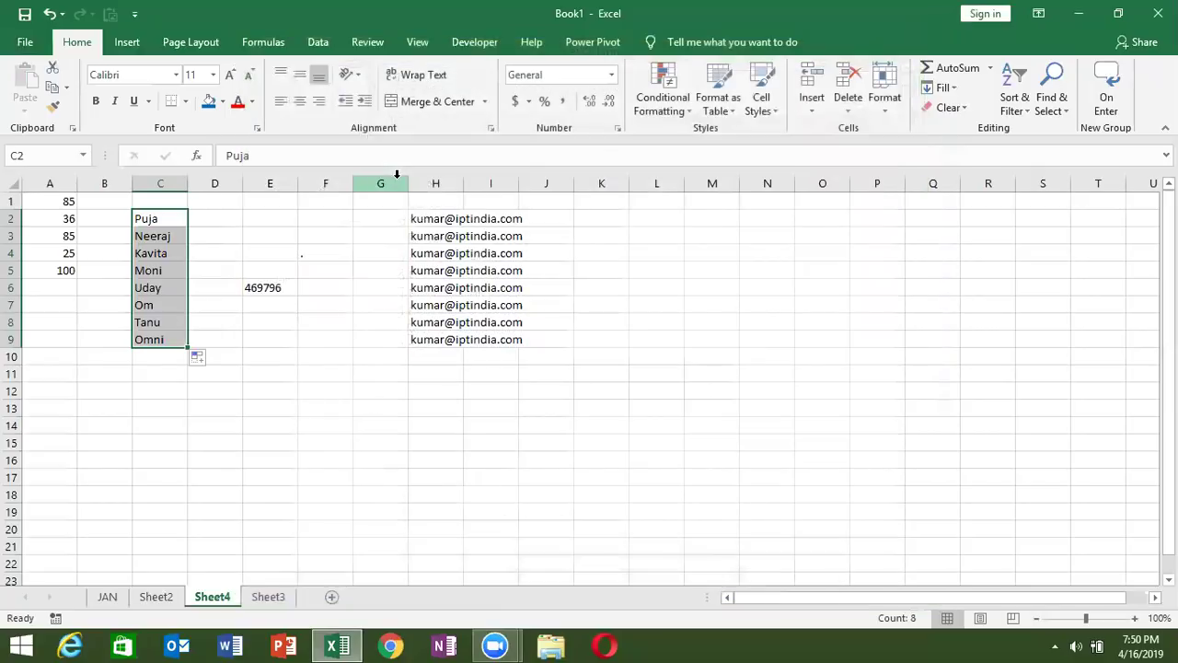
Step: Minimize Excel to the desktop with Windows+D
key("super+d")
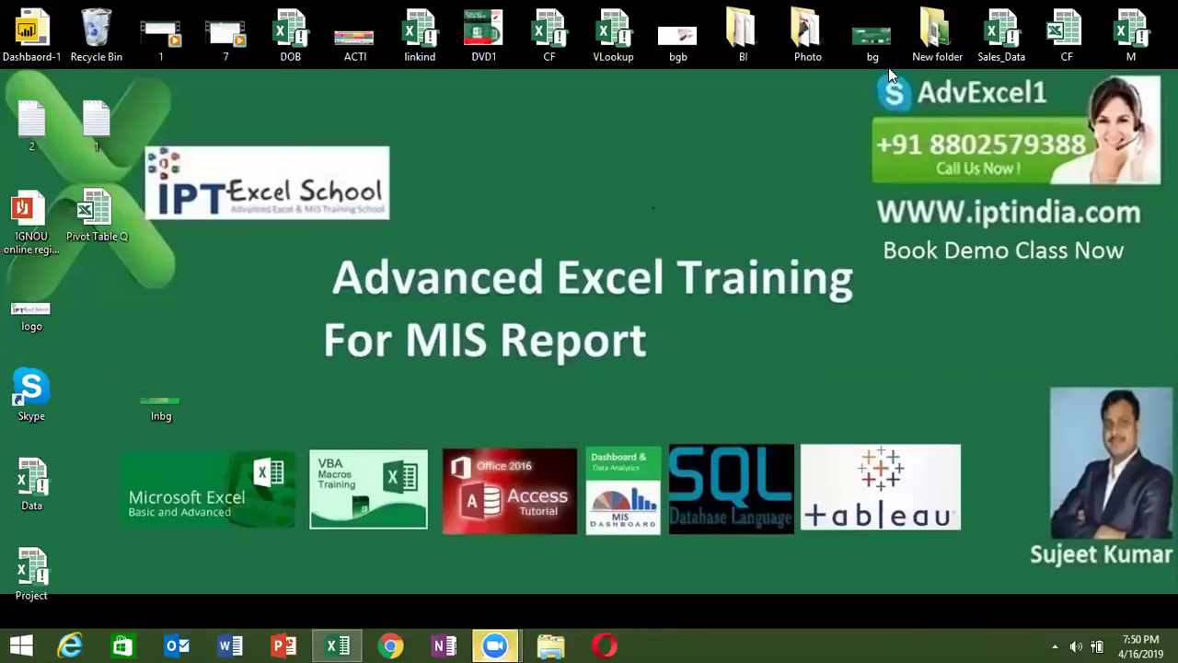
mouse_move(1106, 245)
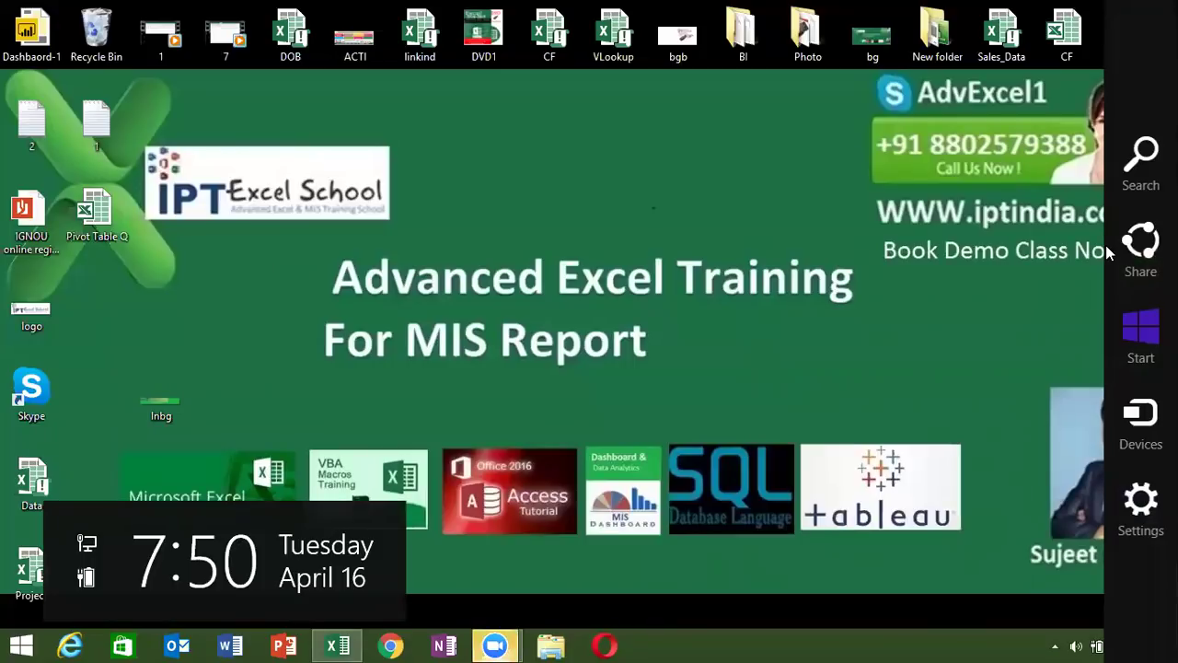